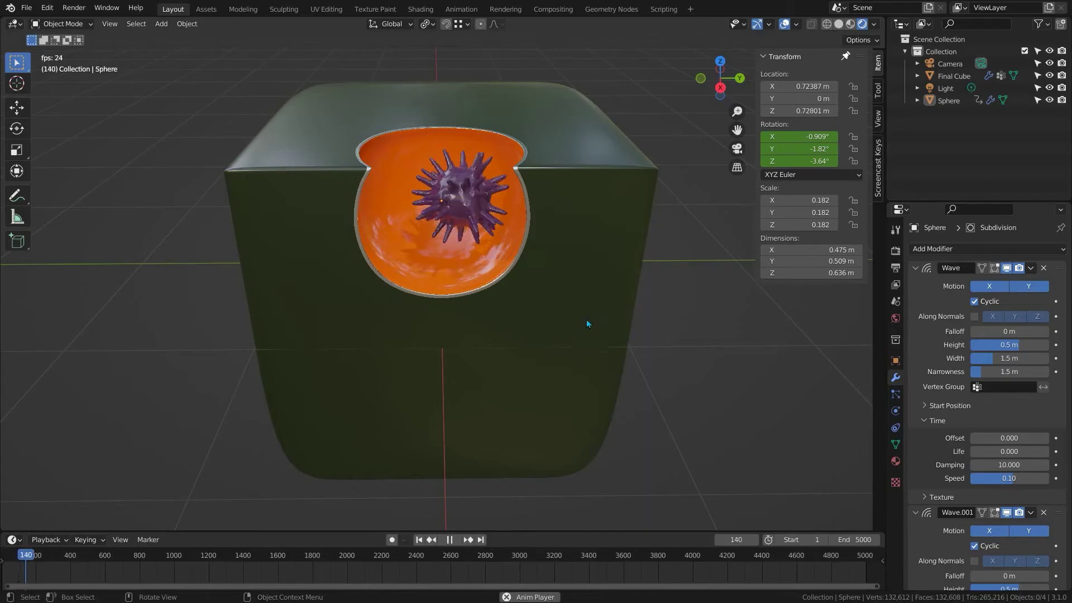
Orbit to the cavity's front, inspect Final Cube's mesh in Edit Mode, and stop playback.
scroll(587, 320, "up", 6)
middle_click_drag(530, 247, 341, 366)
scroll(485, 321, "down", 3)
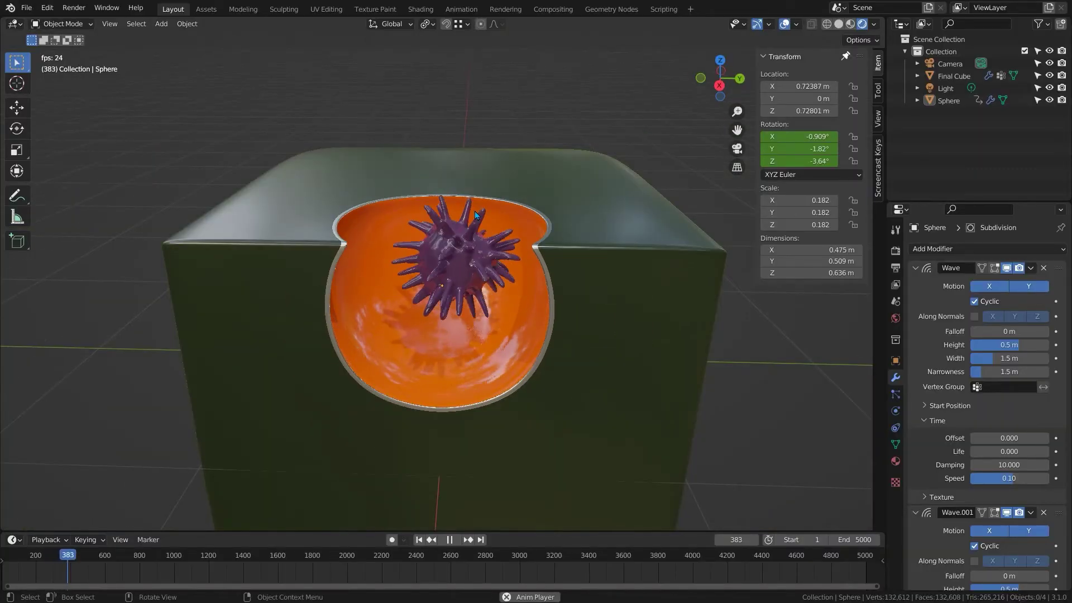
left_click(578, 258)
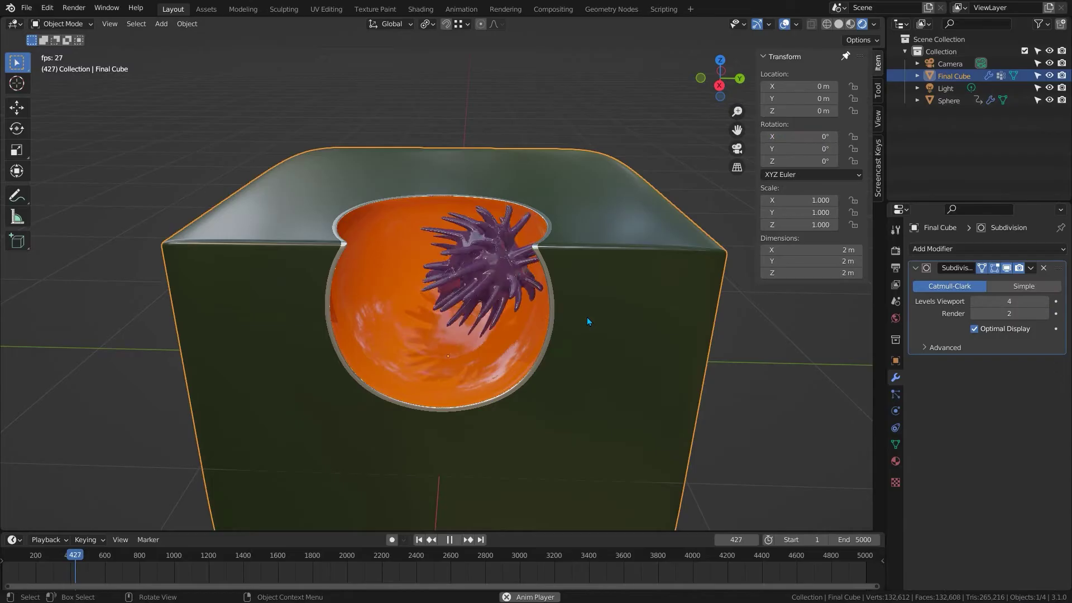
key("Tab")
middle_click_drag(586, 319, 468, 285)
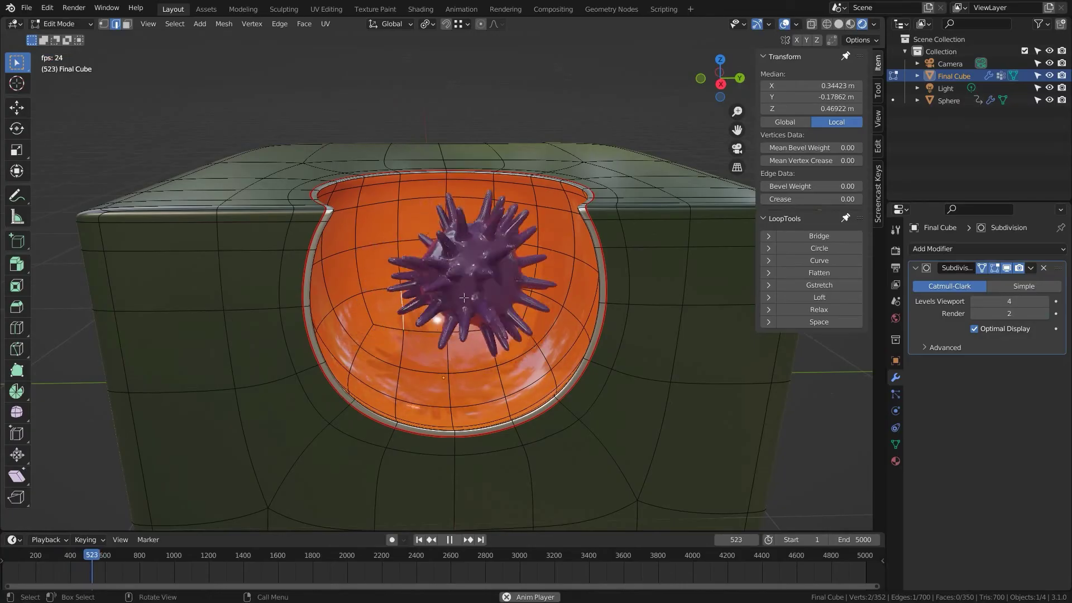
key("space")
key("Tab")
Hide the spiky Sphere and view the empty cavity from above.
left_click(471, 275)
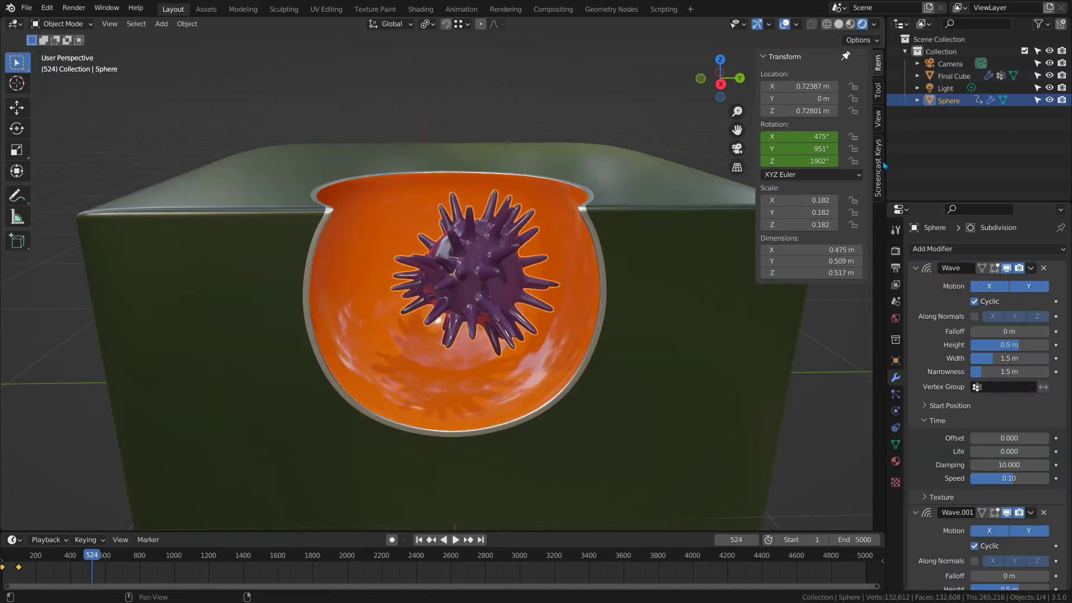
left_click(1049, 100)
middle_click_drag(458, 258, 374, 270)
Examine Final Cube's empty-cavity mesh in Edit Mode from several angles, then return to Object Mode.
left_click(327, 267)
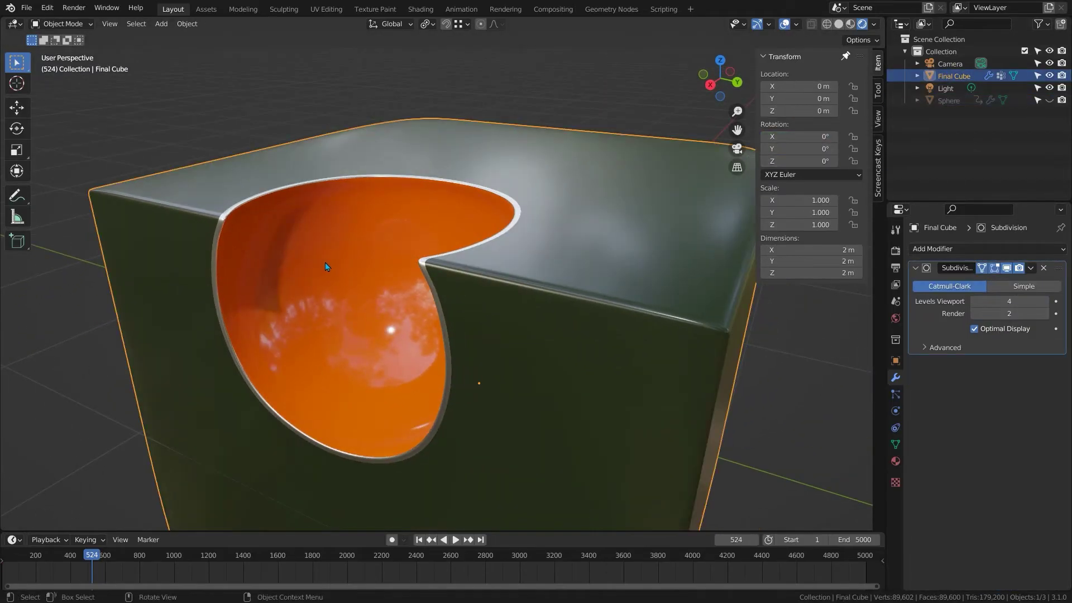
key("Tab")
middle_click_drag(275, 268, 333, 249)
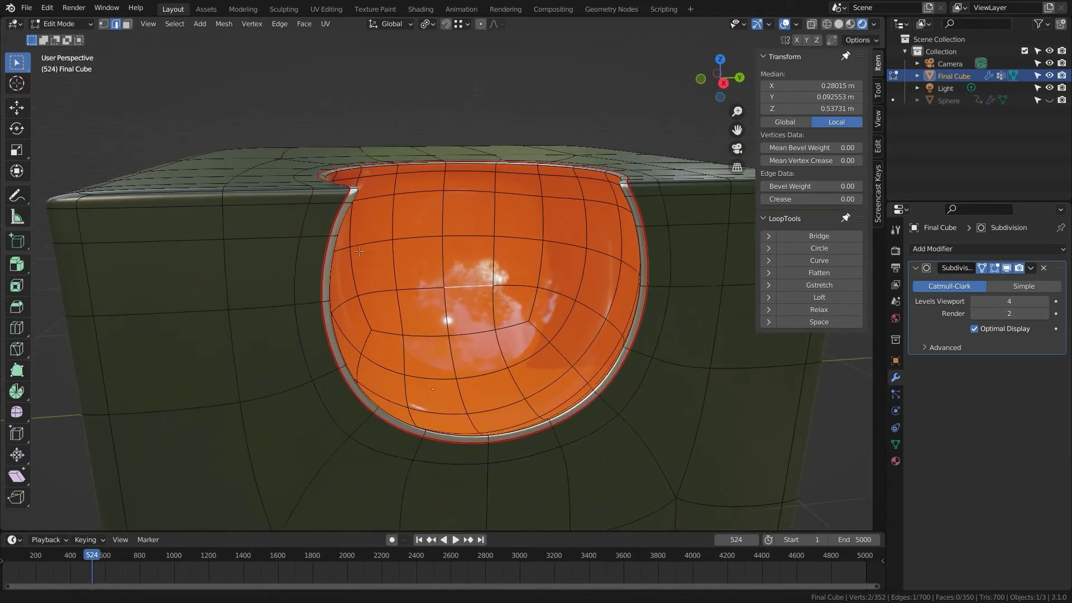
key("alt+a")
middle_click_drag(282, 211, 419, 252)
scroll(425, 273, "down", 4)
scroll(419, 253, "up", 2)
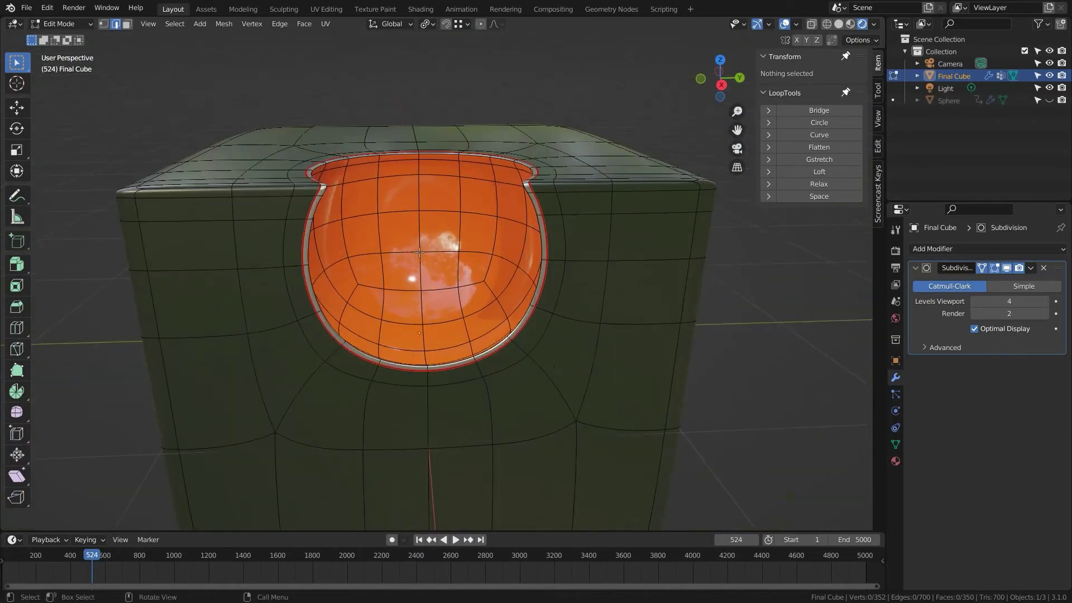
key("Tab")
mouse_move(492, 252)
middle_mouse_down()
mouse_move(472, 249)
mouse_move(491, 255)
middle_mouse_up()
Unhide the Sphere, resume the animation, and reopen Final Cube's mesh in Edit Mode.
left_click(1049, 100)
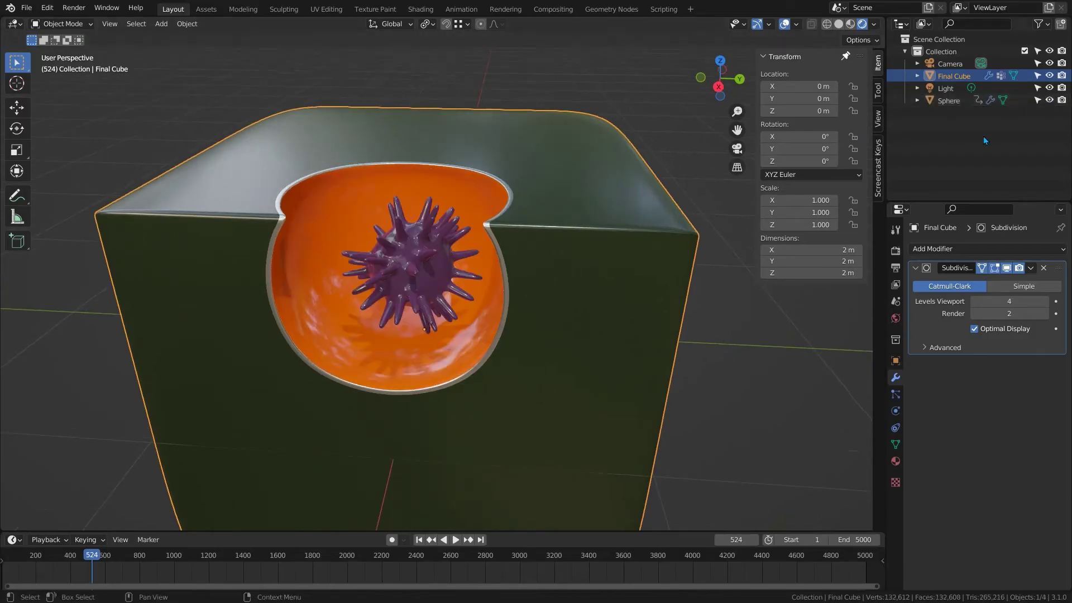
key("space")
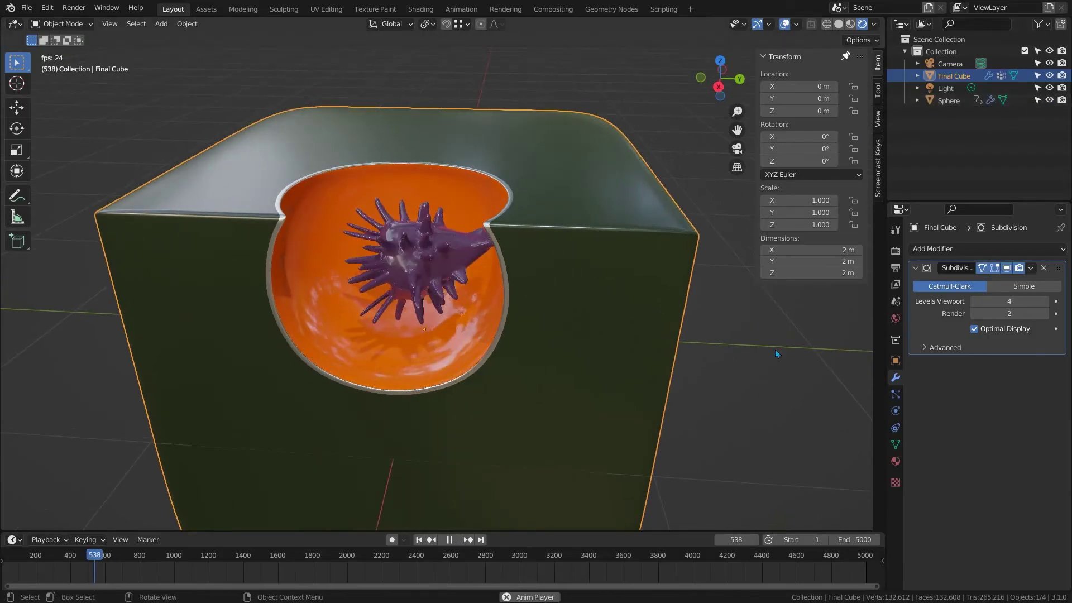
left_click(775, 349)
scroll(336, 303, "up", 4)
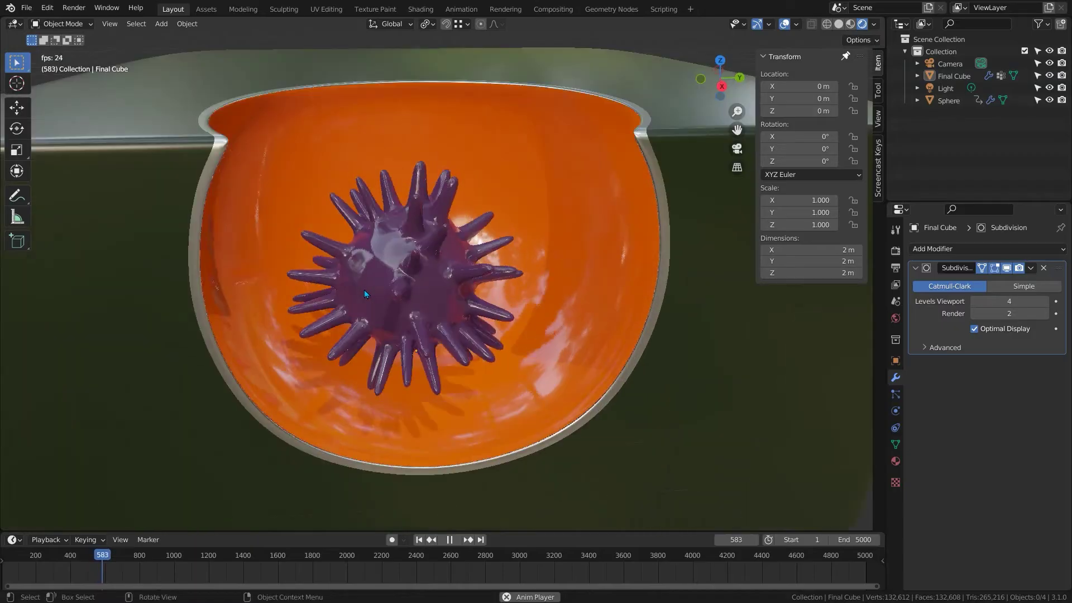
scroll(377, 290, "down", 2)
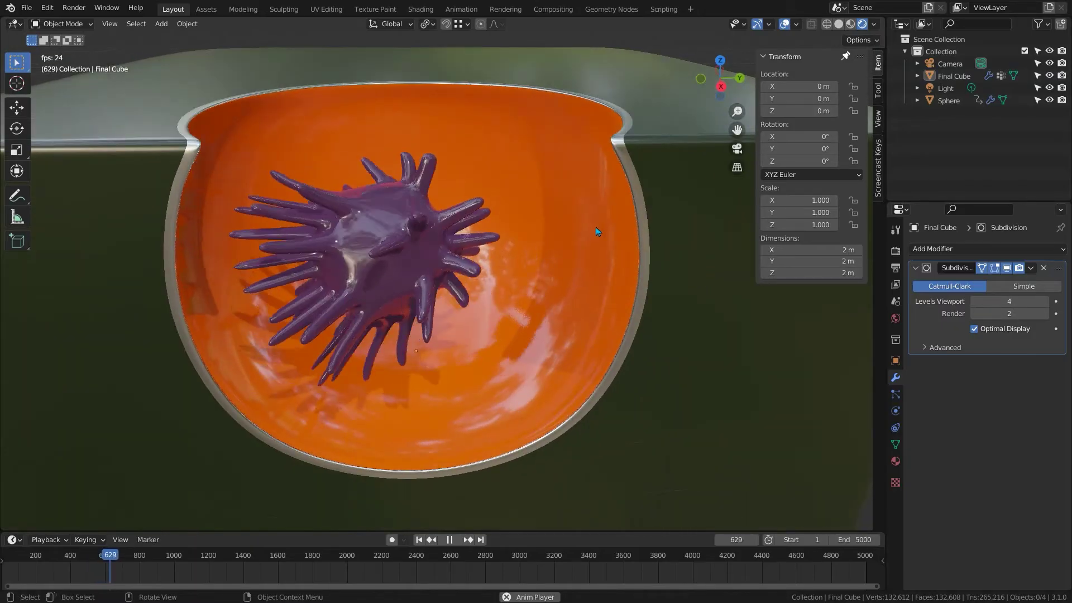
left_click(596, 232)
key("Tab")
scroll(356, 252, "down", 4)
middle_click_drag(356, 252, 335, 246)
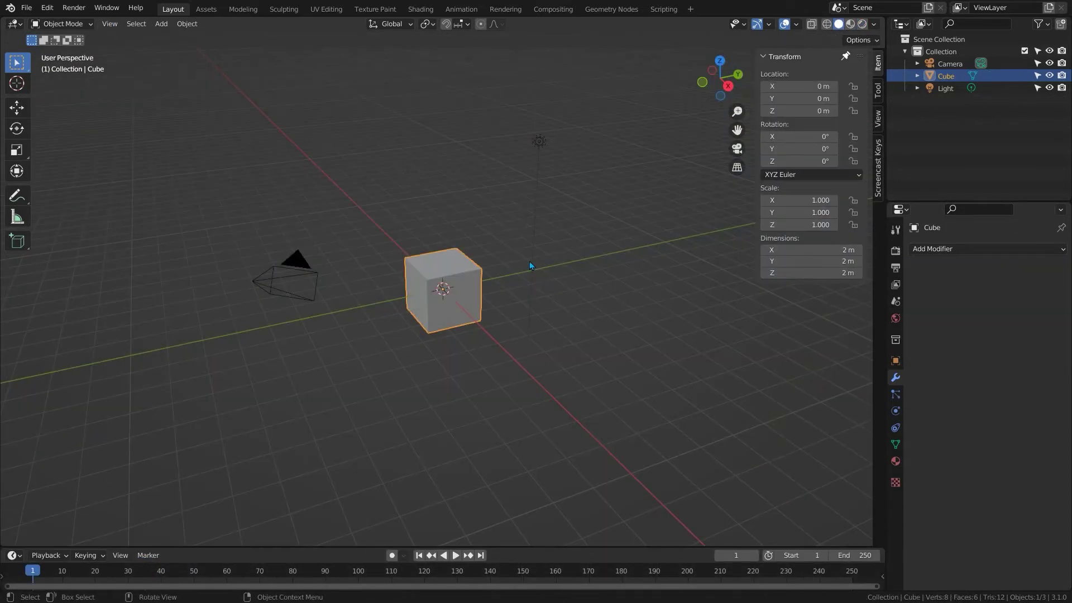
Make two in-place duplicates of the default cube.
scroll(523, 251, "up", 5)
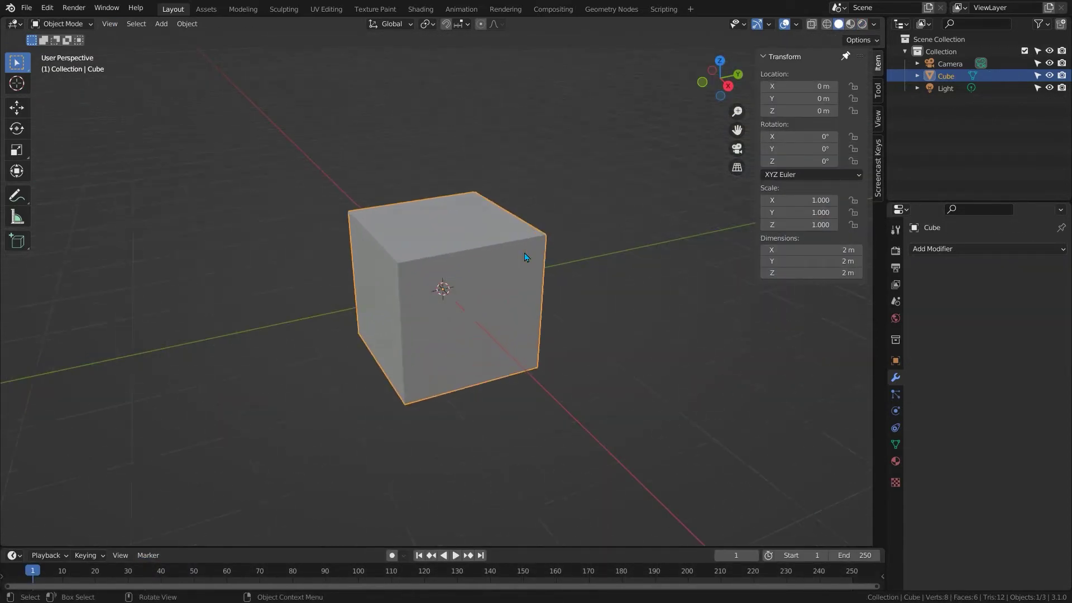
scroll(525, 260, "down", 1)
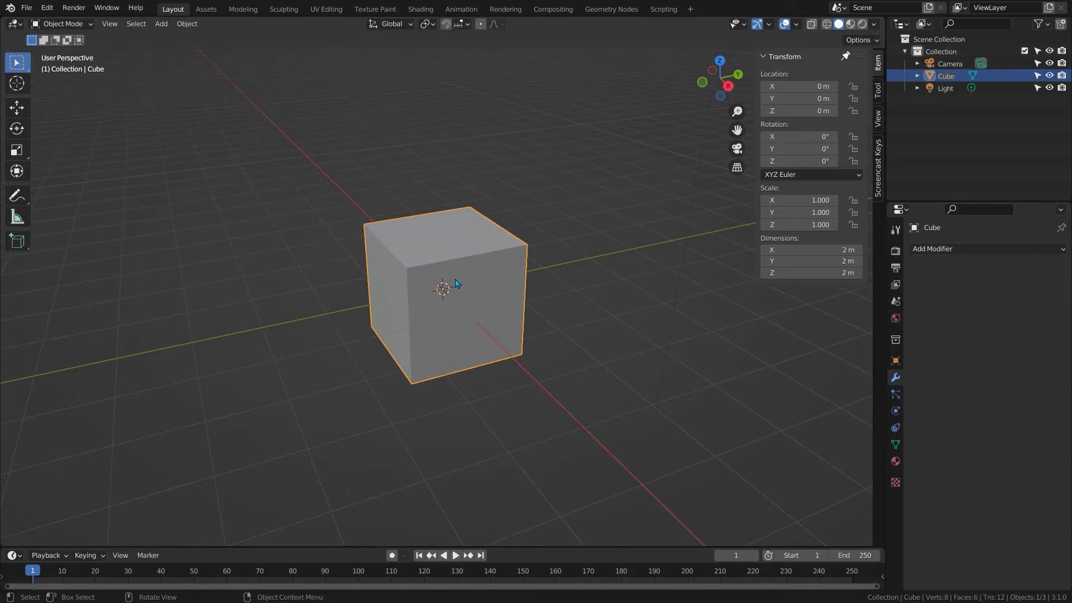
key("shift+d")
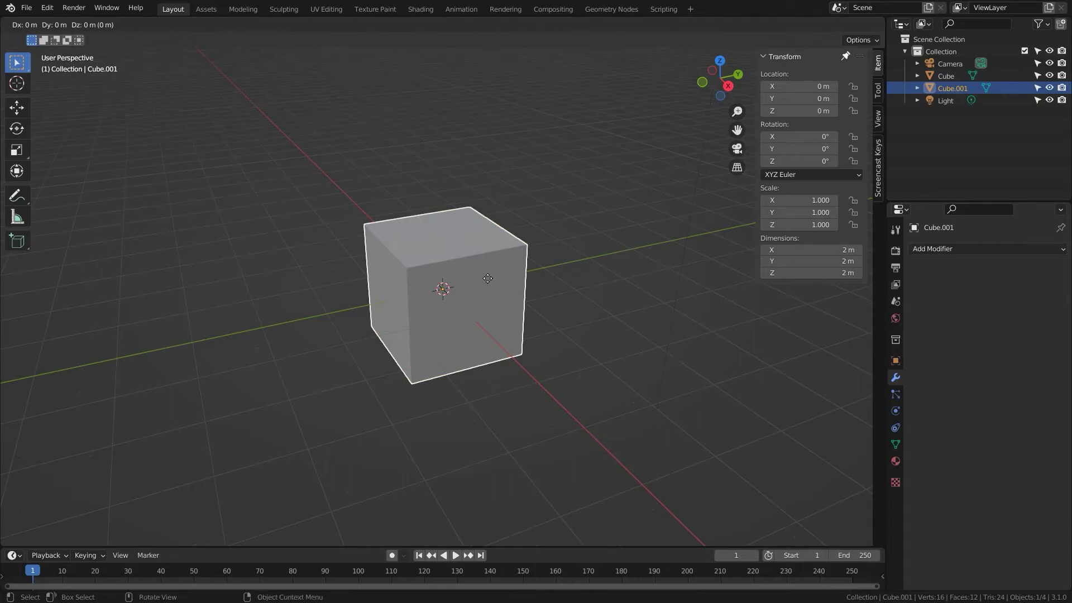
right_click(489, 283)
key("shift")
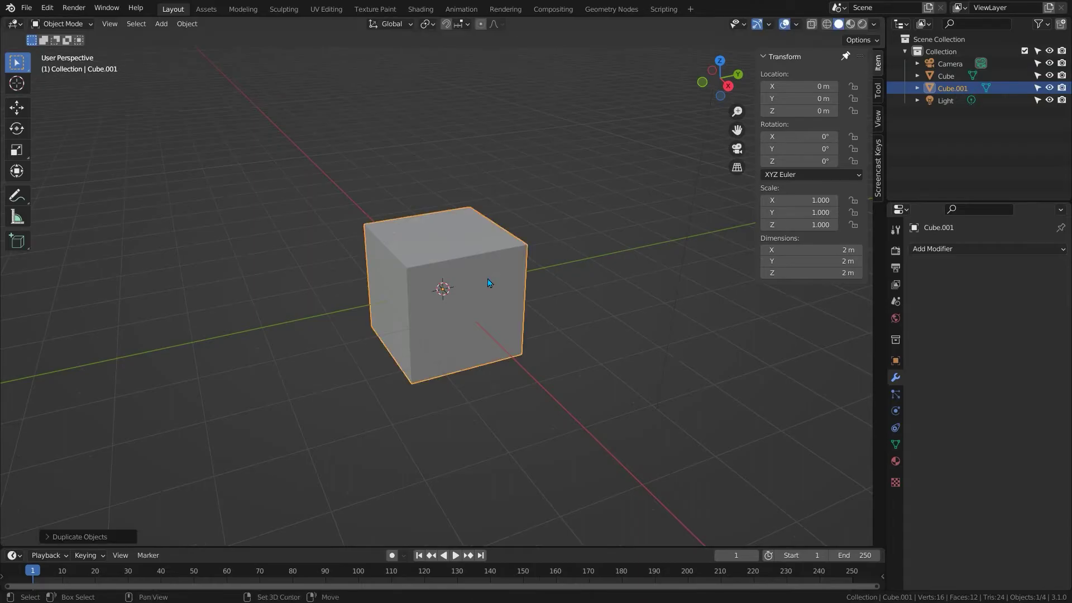
key("shift+d")
right_click(488, 283)
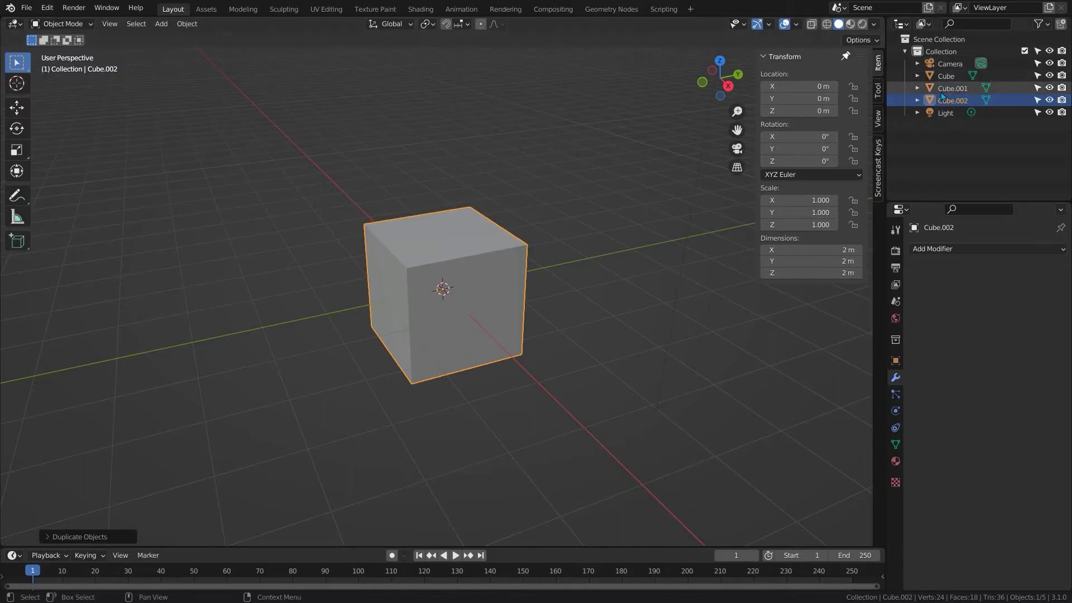
Rename the original cube to 'Final Cube' and hide it.
left_click(952, 76)
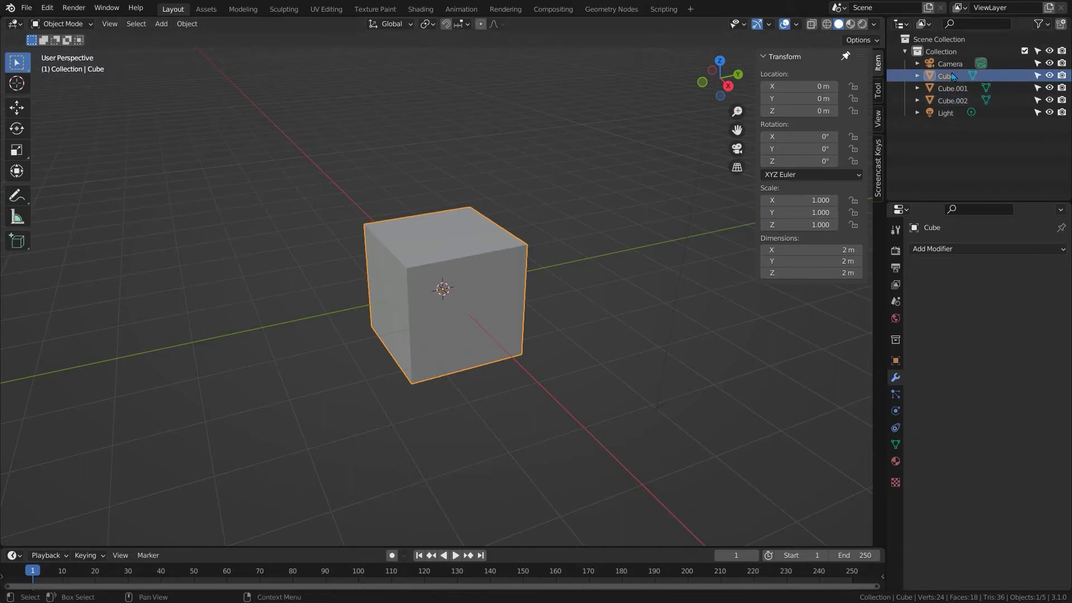
double_click(952, 76)
type("Final Cube")
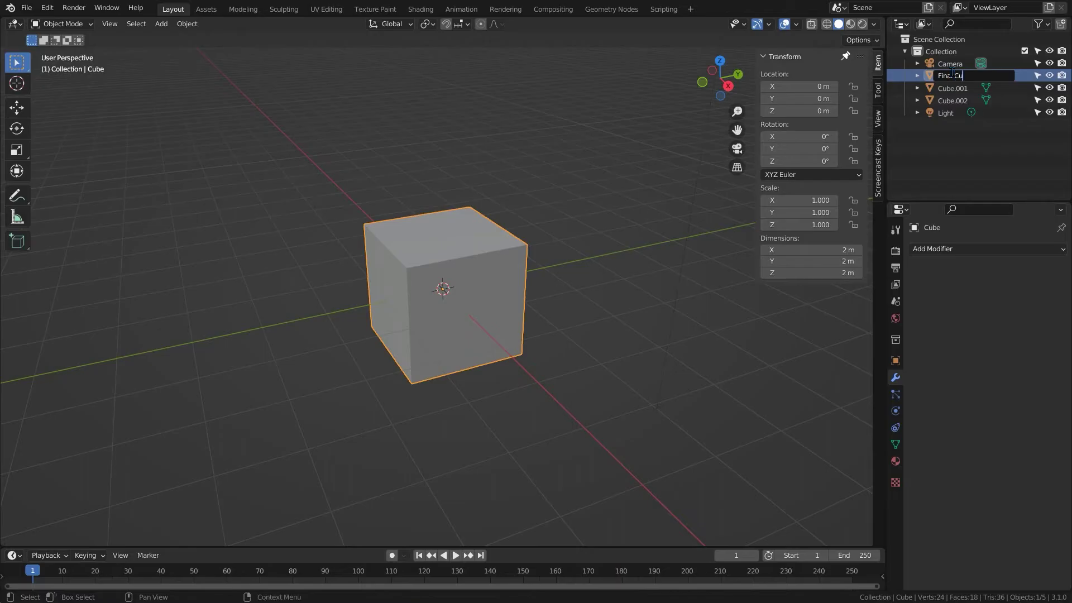
key("Return")
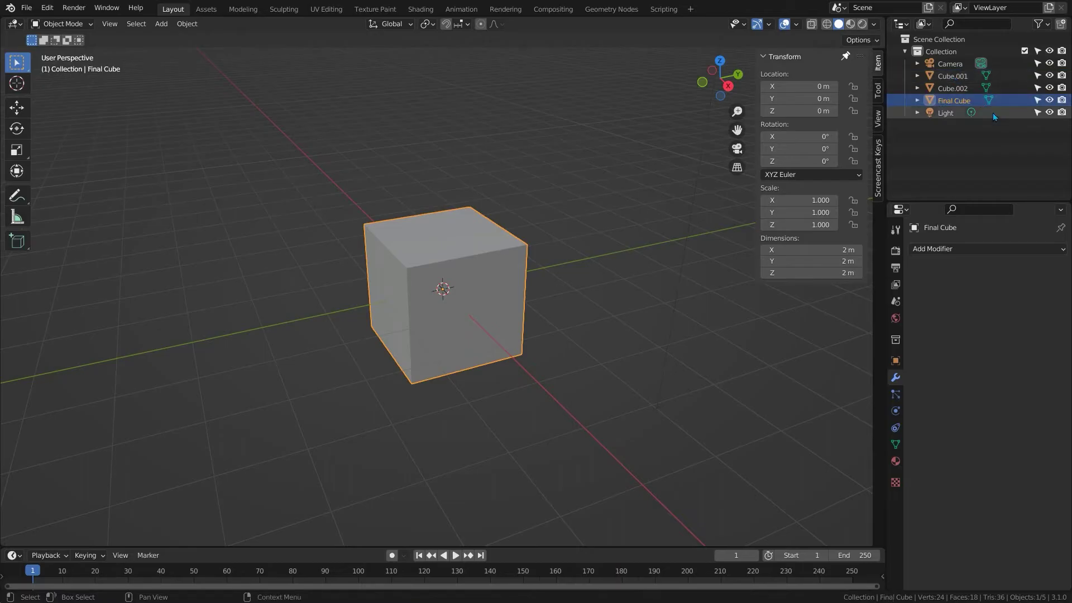
left_click(1052, 101)
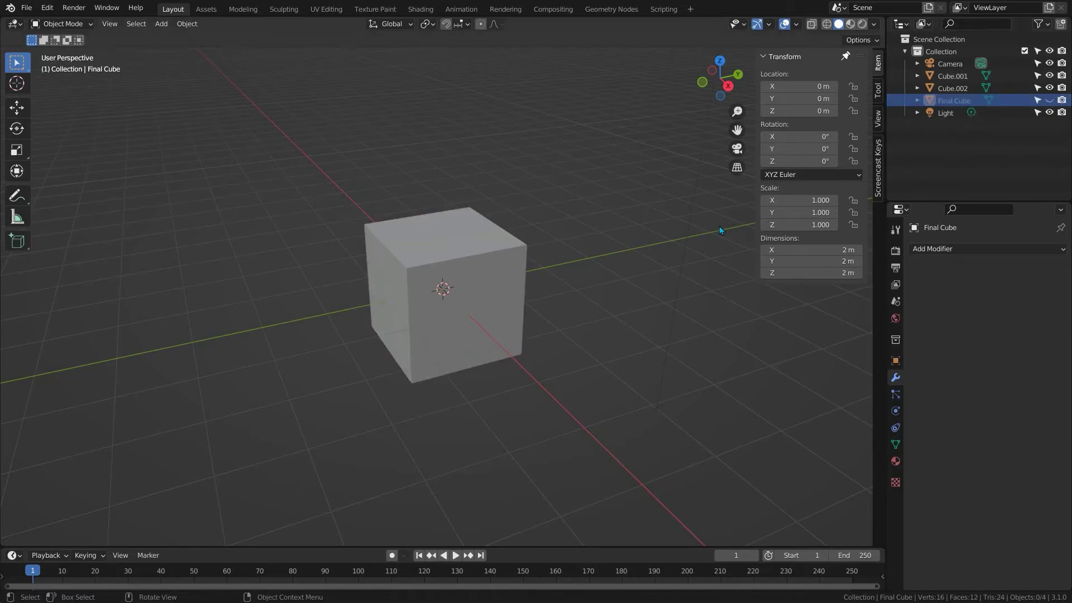
Rename Cube.001 to 'Patch' and start renaming Cube.002.
double_click(954, 76)
type("Patch")
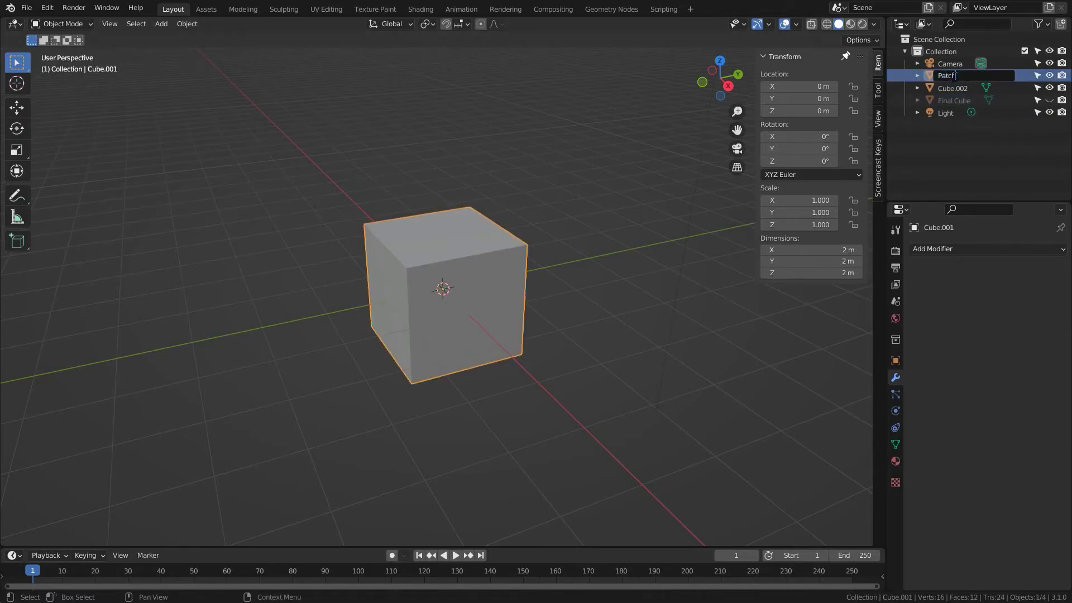
key("Return")
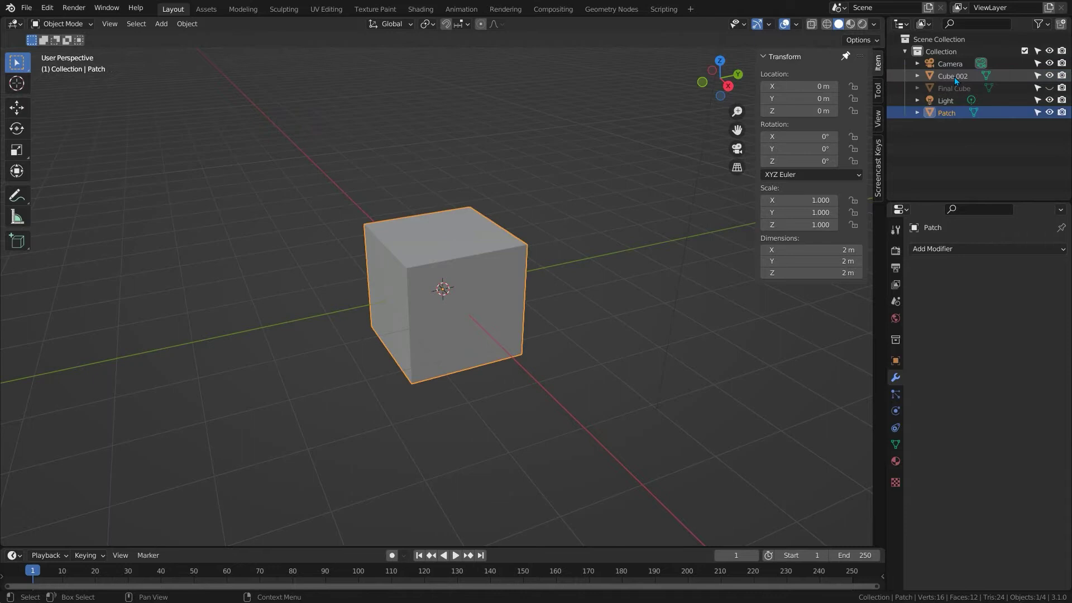
double_click(956, 75)
Name the third cube 'Sphere', raise it onto the cube, and apply a level-2 subdivision.
type("Sphere")
key("Return")
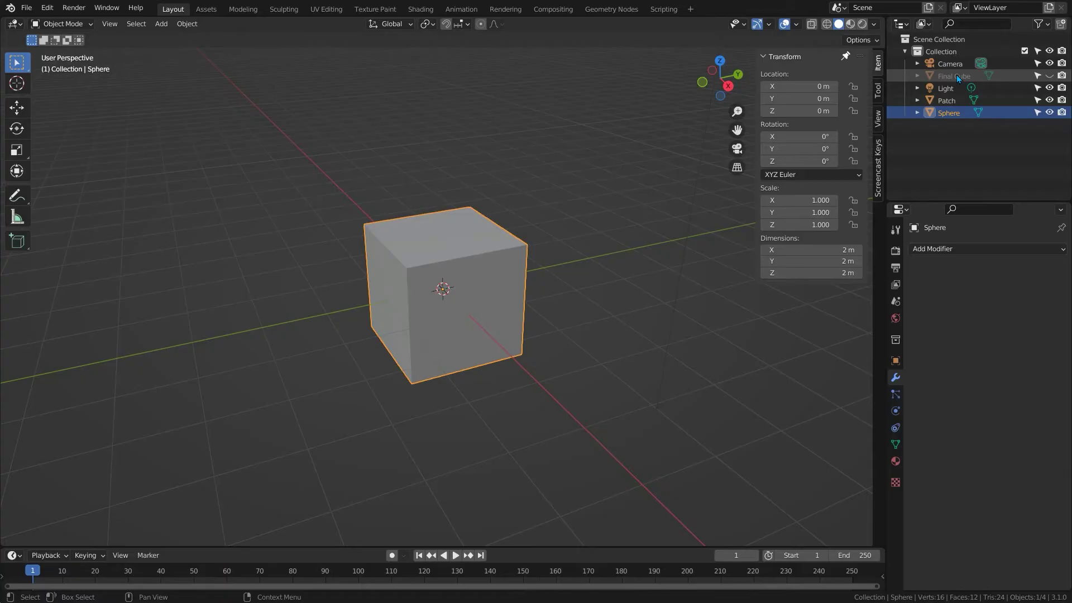
key("ctrl+2")
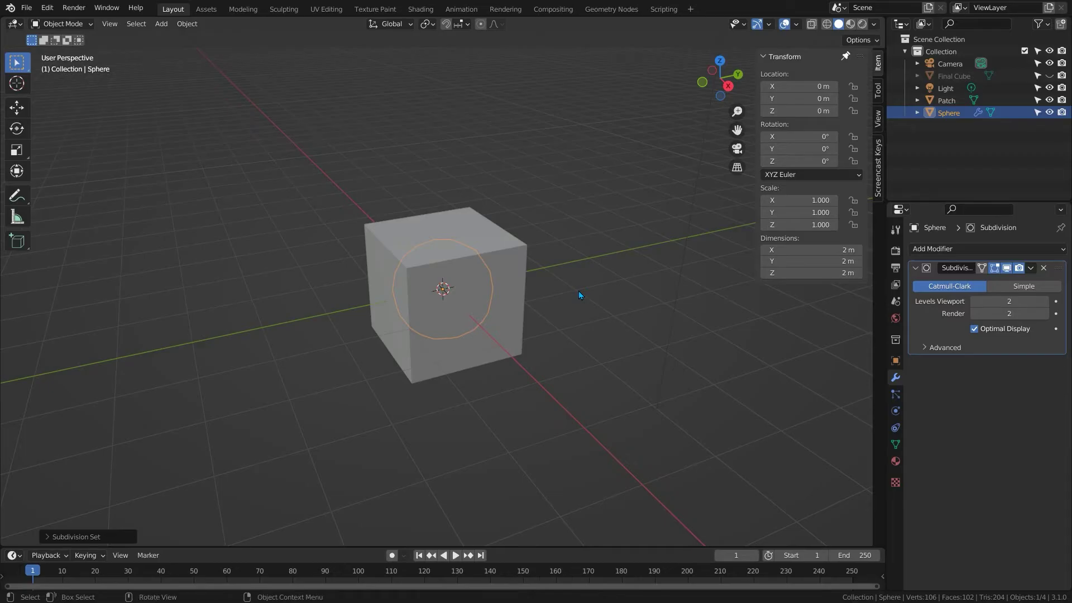
key("g")
key("z")
left_click(484, 186)
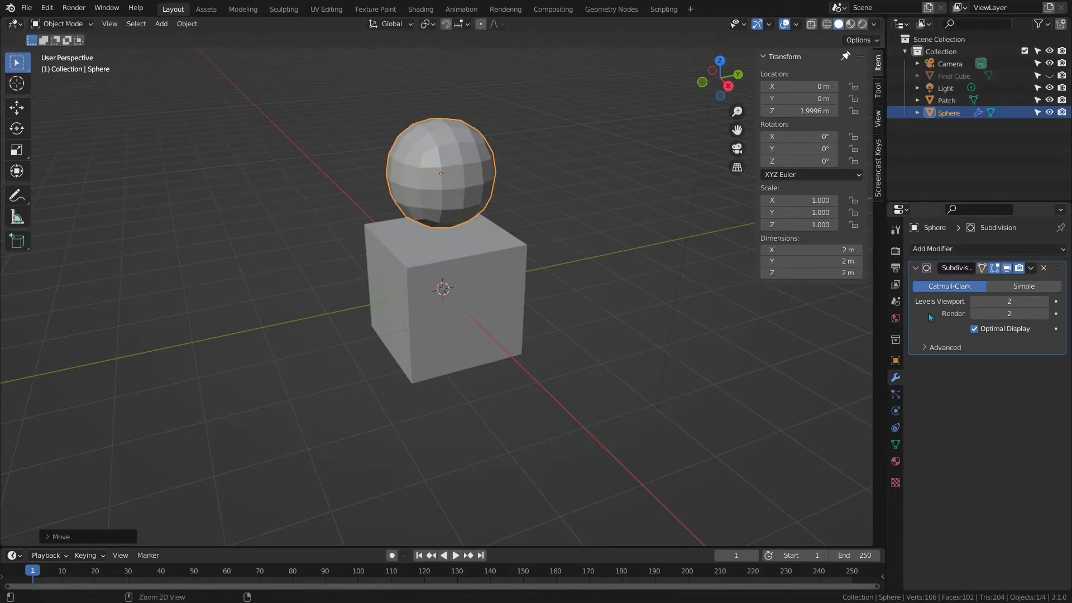
key("ctrl+a")
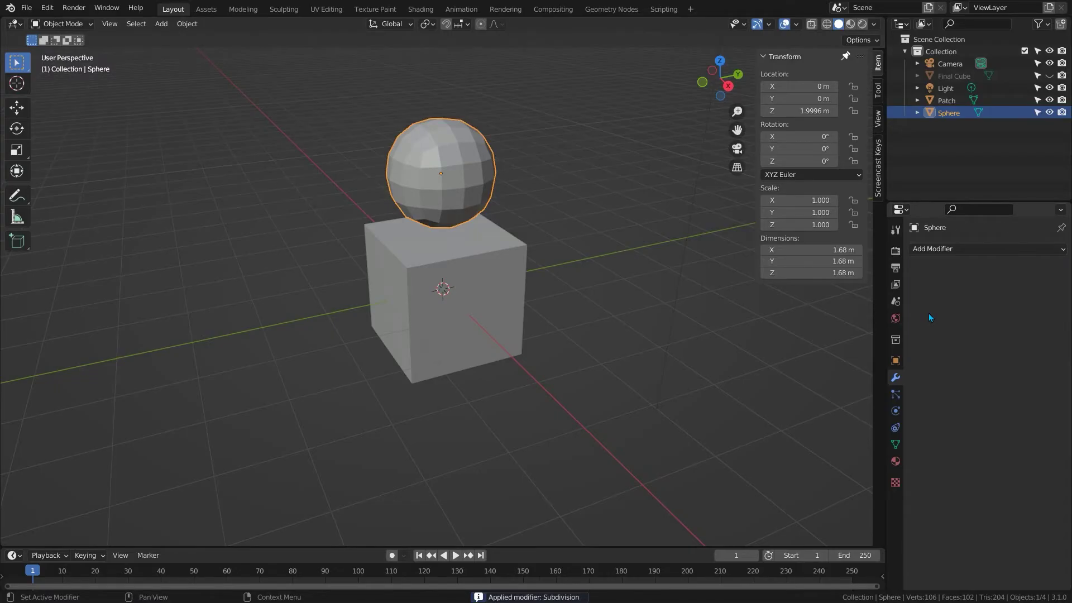
middle_click_drag(478, 176, 453, 170)
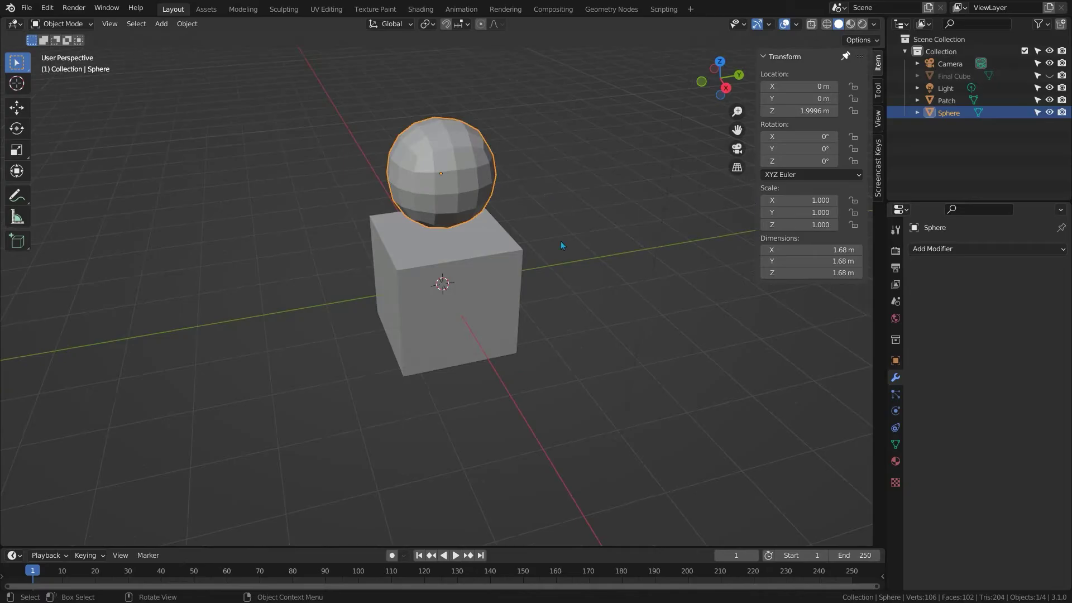
Apply To Sphere at factor 1 to the Sphere's mesh in Edit Mode.
key("Tab")
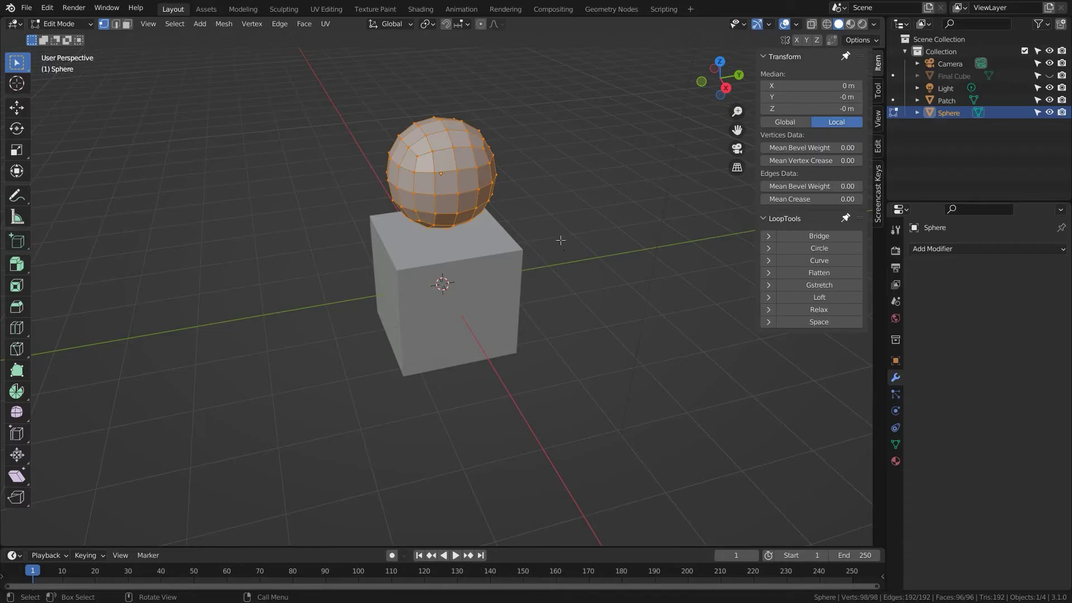
key("shift+alt+s")
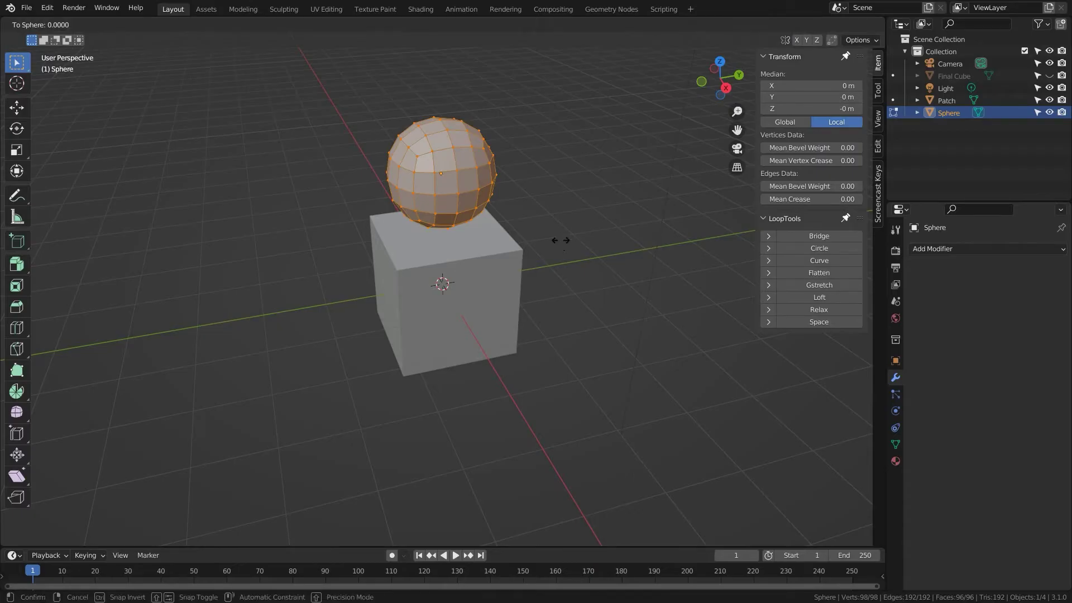
type("1")
key("Return")
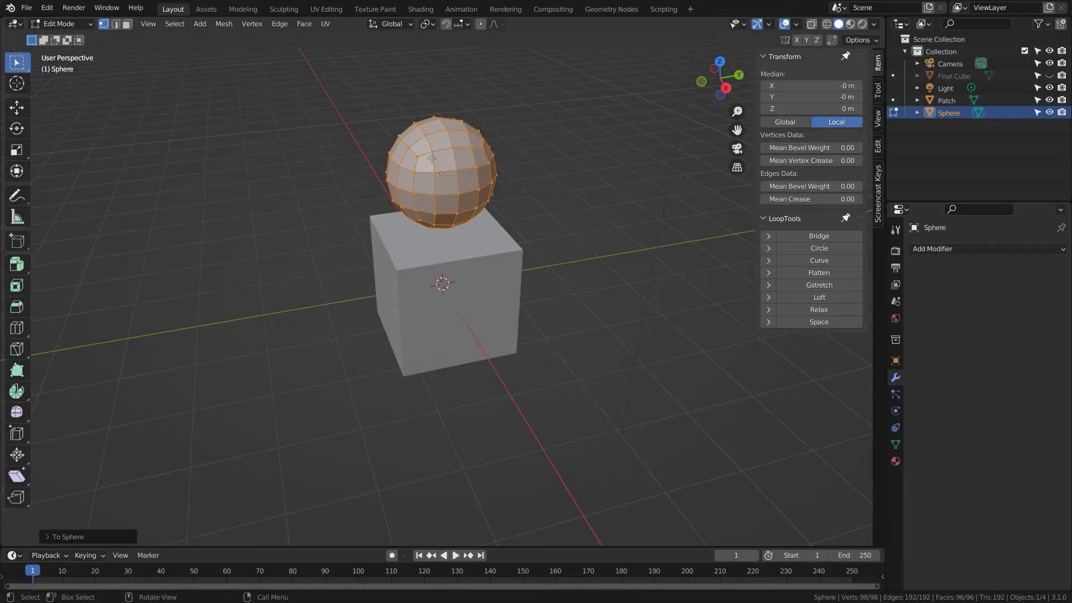
key("Tab")
Scale the sphere to 0.585 and lower it along Z into the cube.
middle_click_drag(443, 154, 598, 180)
key("s")
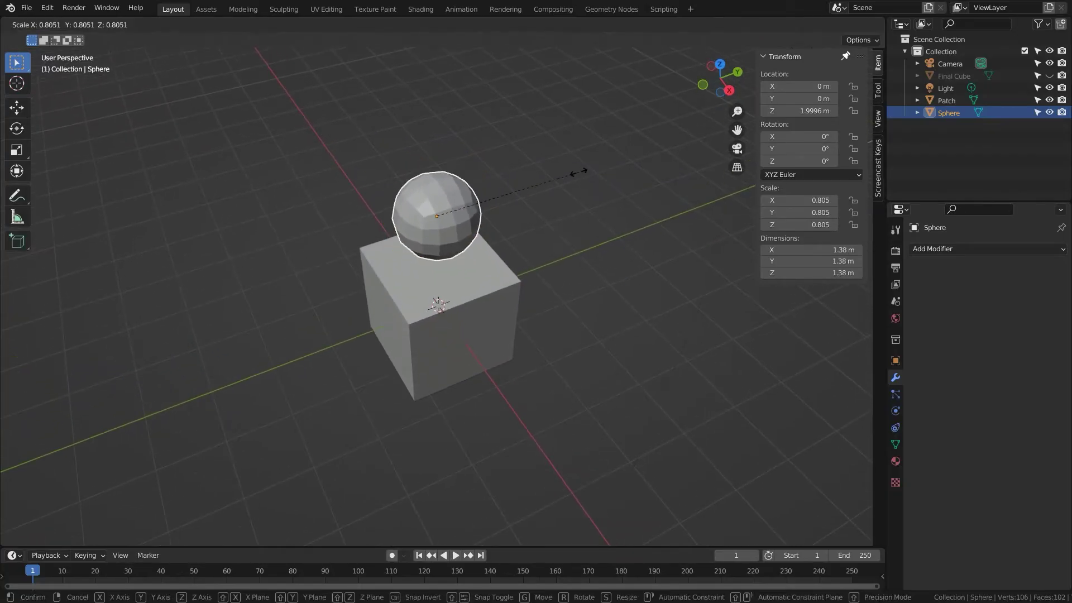
left_click(536, 178)
key("g")
key("z")
left_click(536, 226)
Slide the sphere onto the cube's top front edge, ending at X 0.724 m, Z 0.728 m.
key("g")
key("x")
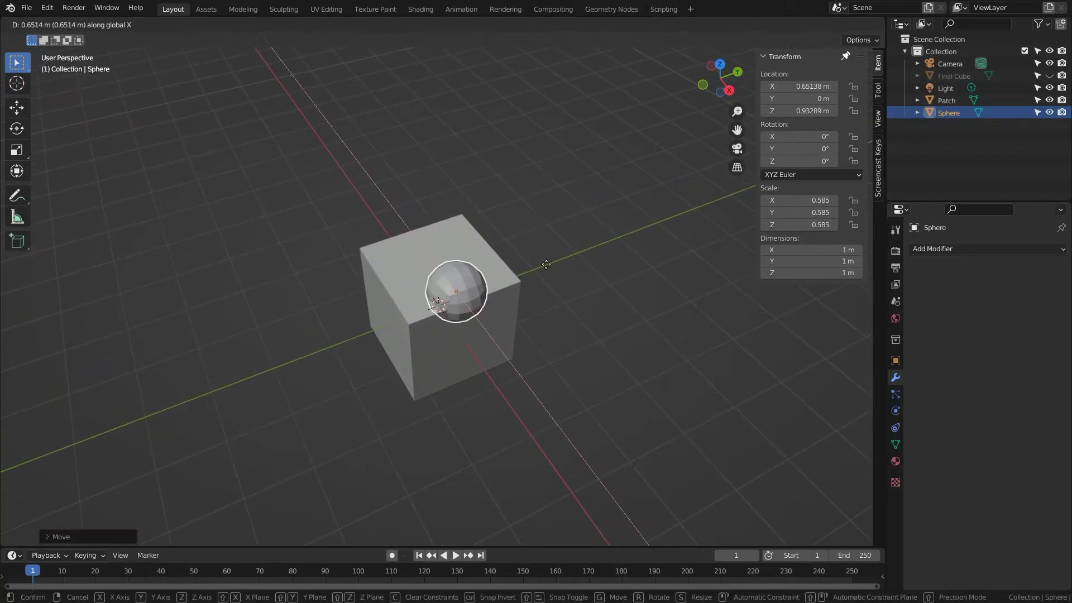
left_click(558, 262)
scroll(511, 230, "up", 5)
middle_click_drag(511, 230, 536, 297)
key("g")
key("shift+y")
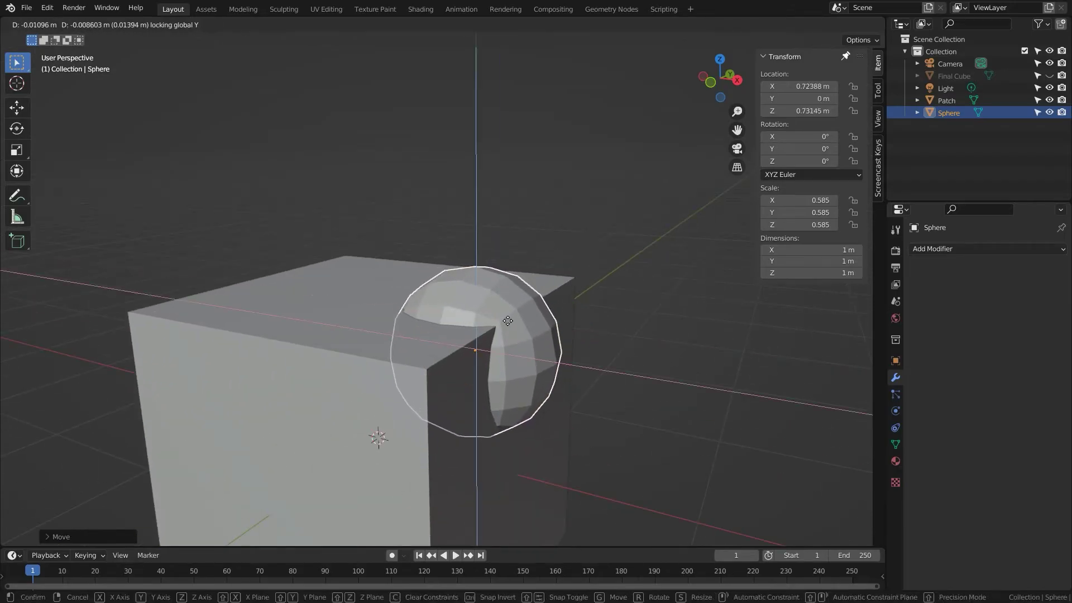
left_click(507, 321)
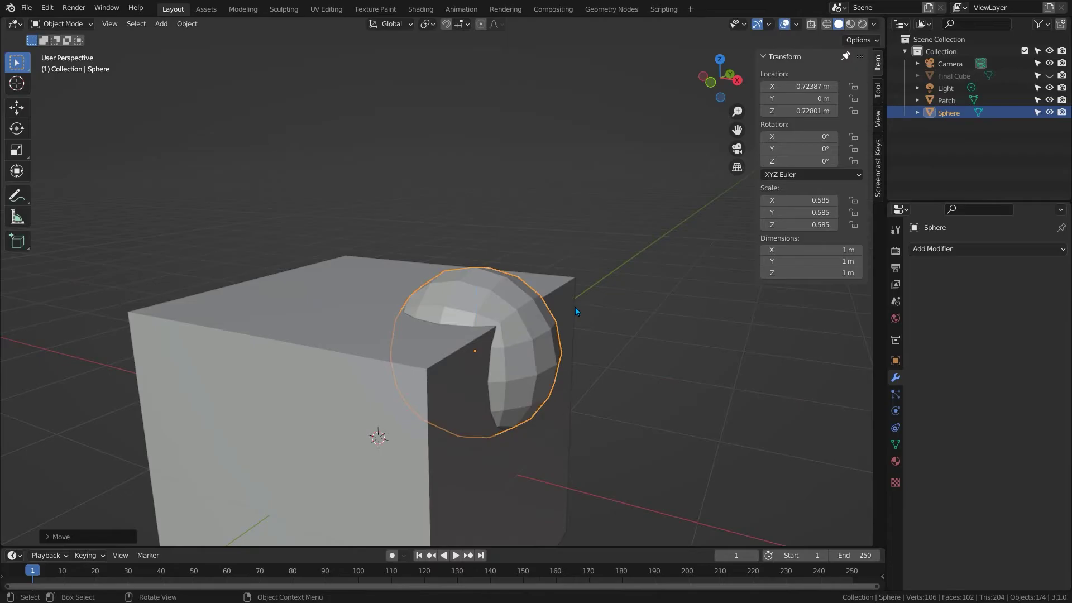
middle_click_drag(483, 342, 431, 326)
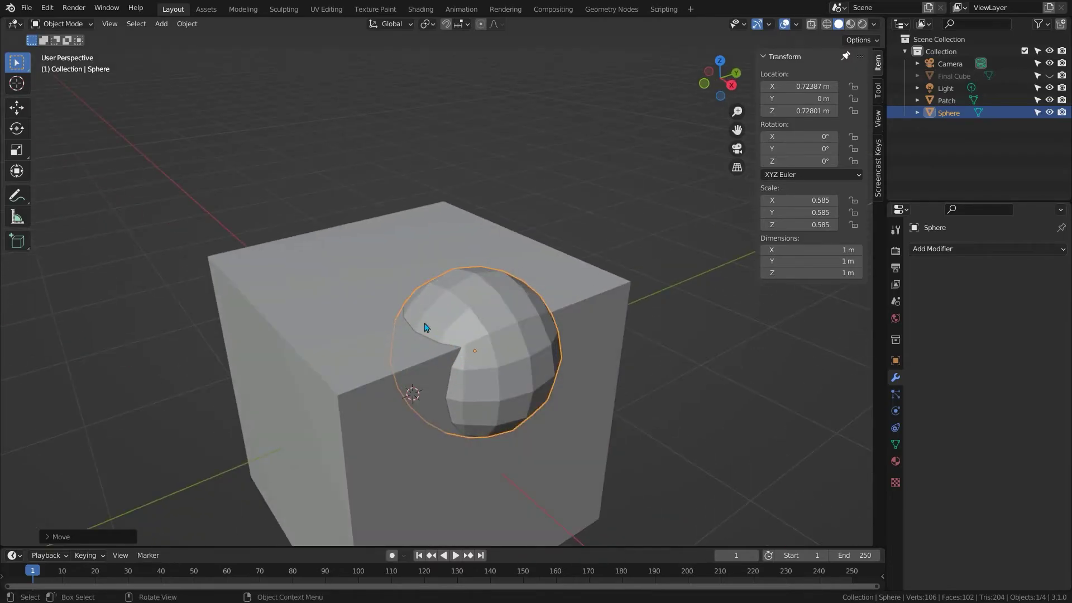
mouse_move(559, 342)
middle_mouse_down()
mouse_move(575, 321)
mouse_move(565, 323)
middle_mouse_up()
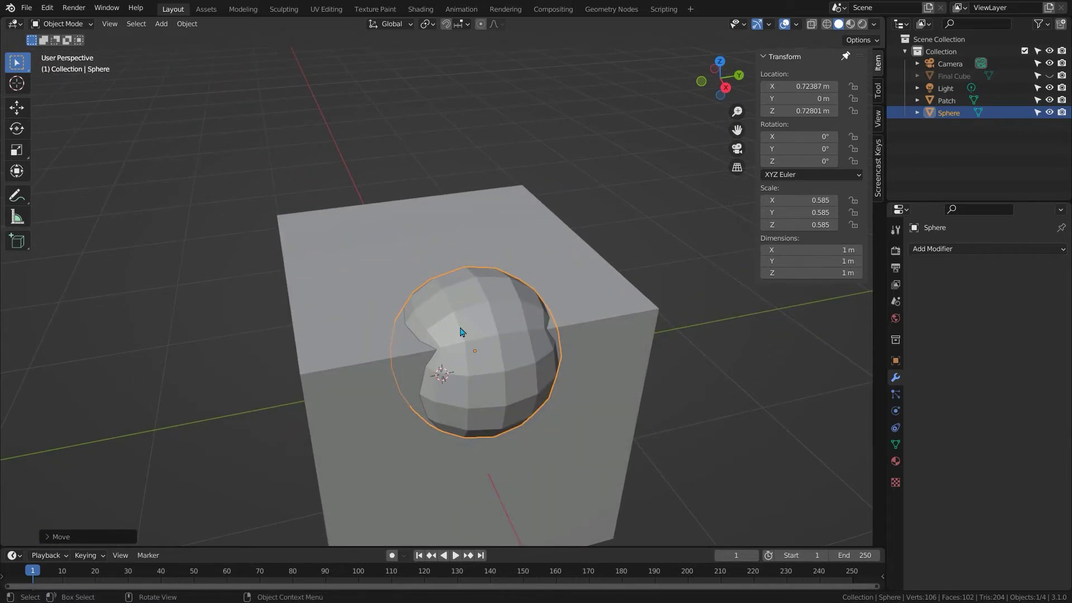
Cut the Sphere out of the Patch cube with an applied Boolean Difference, then hide the Sphere.
left_click(575, 283)
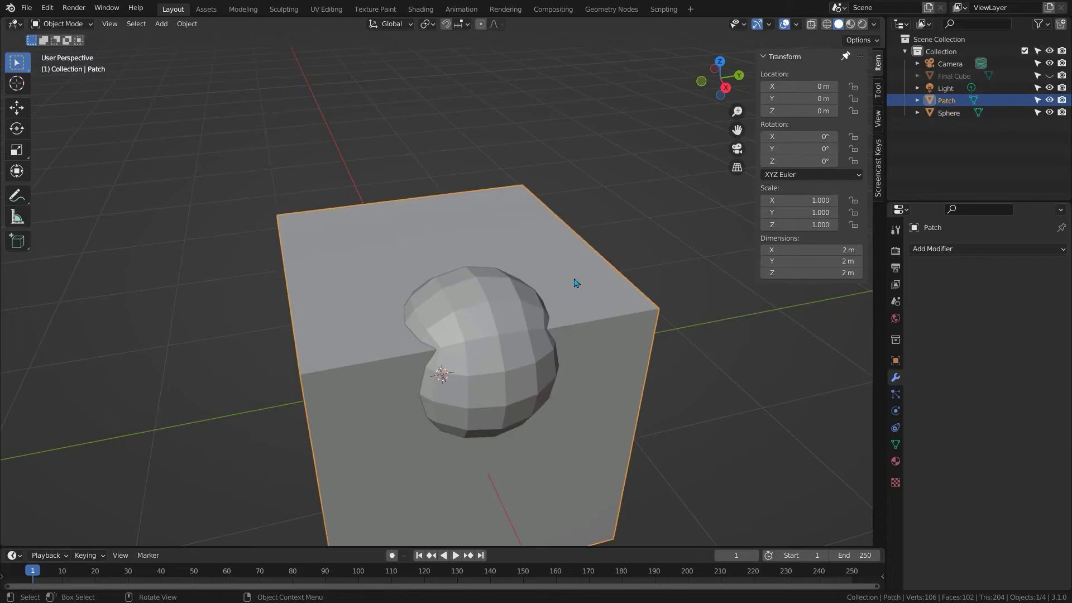
left_click(949, 249)
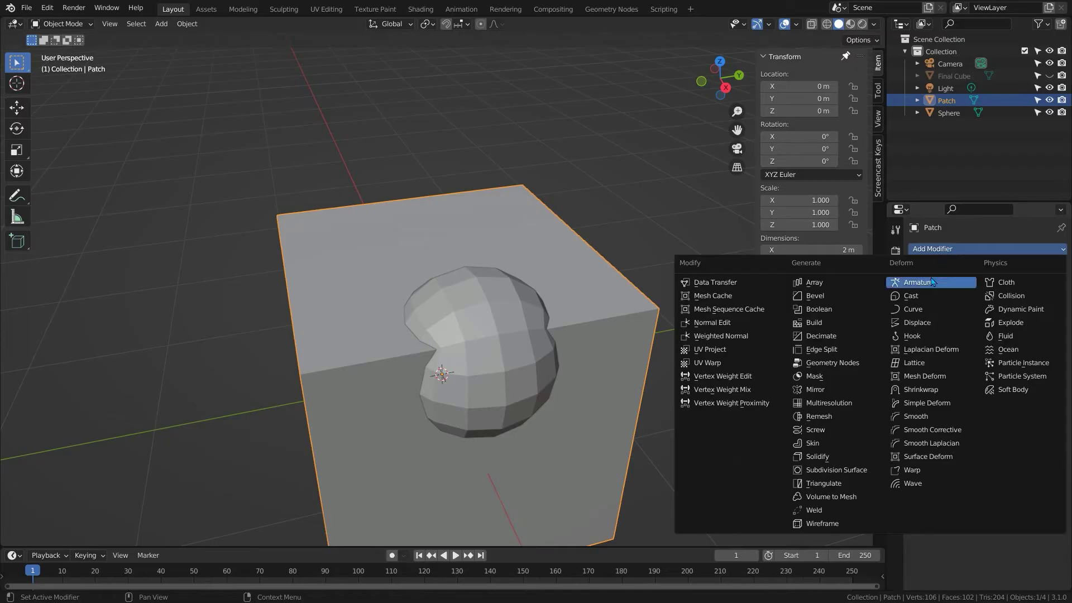
left_click(834, 310)
left_click(1005, 316)
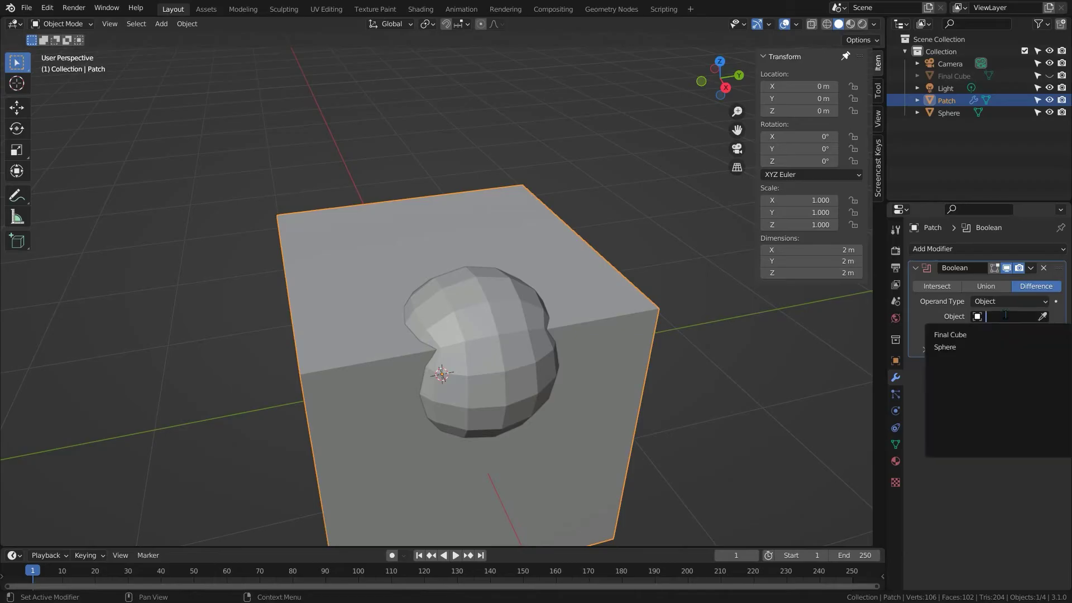
left_click(944, 347)
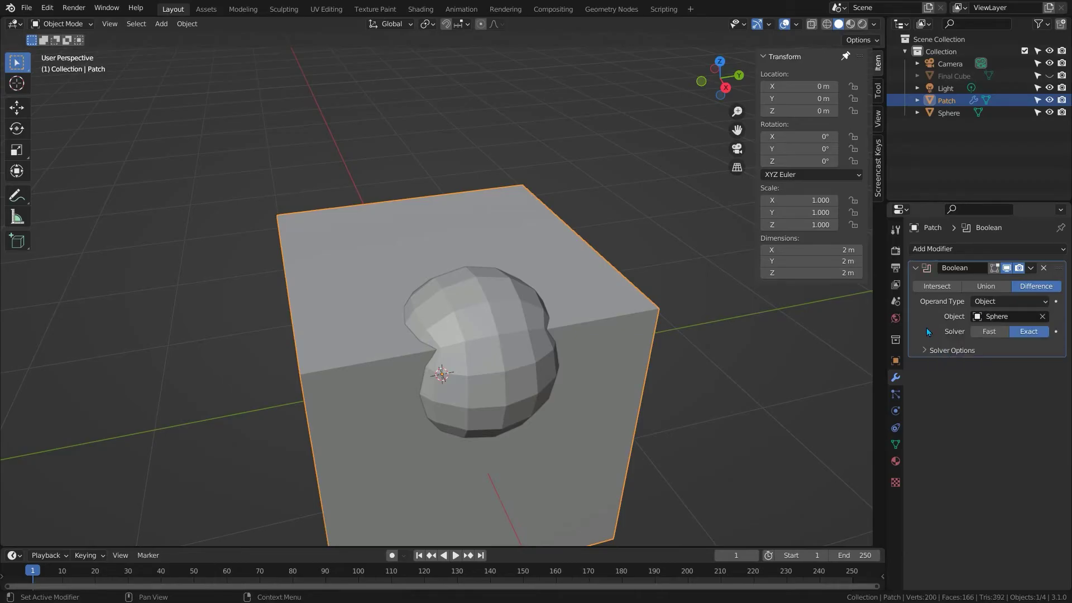
key("ctrl+a")
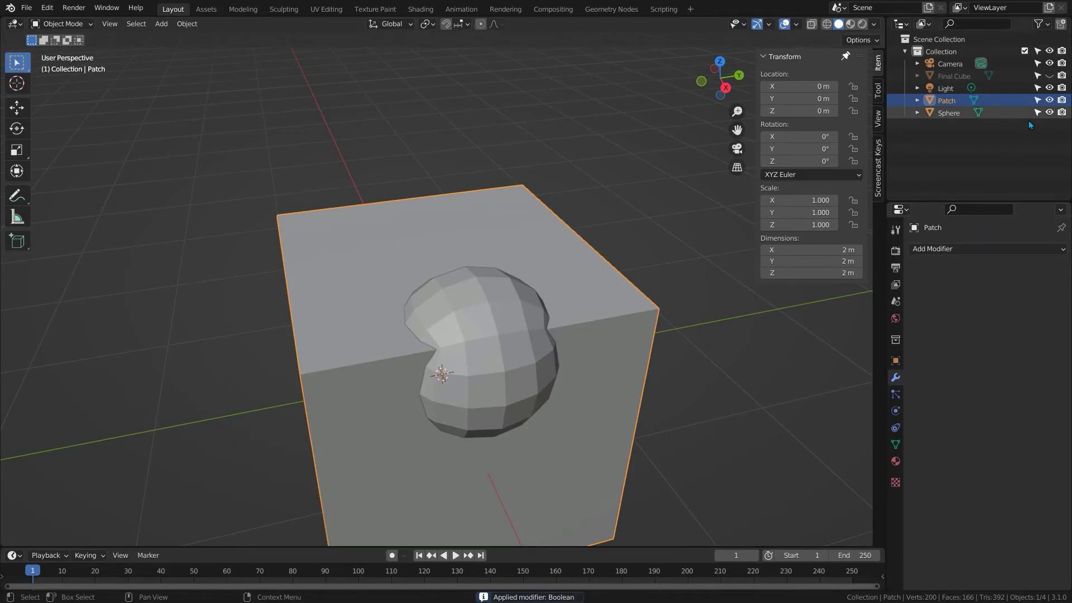
left_click(1050, 112)
middle_click_drag(531, 342, 453, 290)
key("Tab")
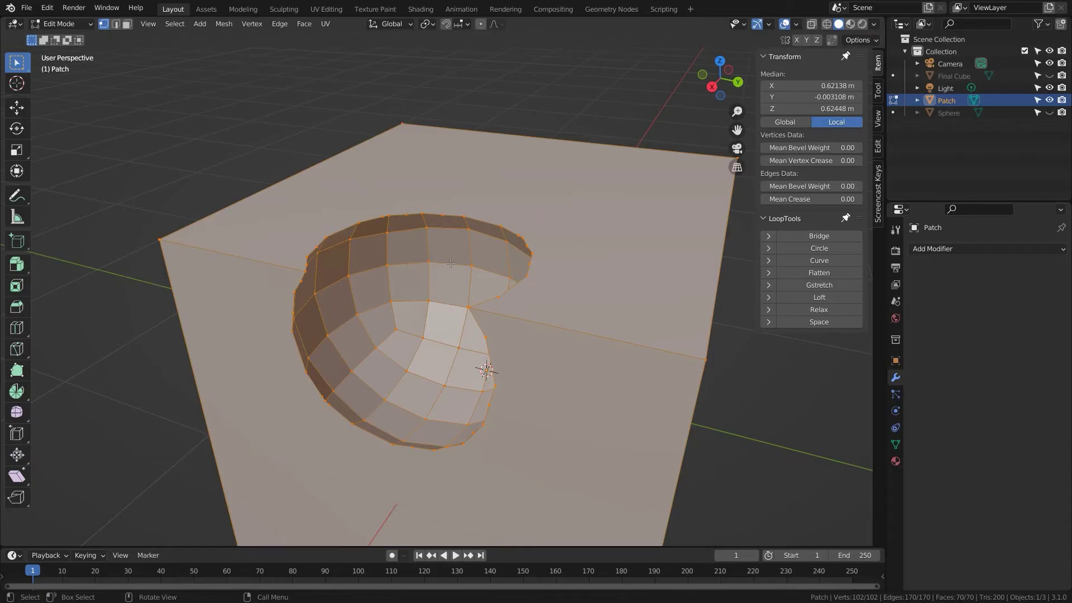
Select the Patch's top face, then pick a single vertex on the hole's top rim.
key("3")
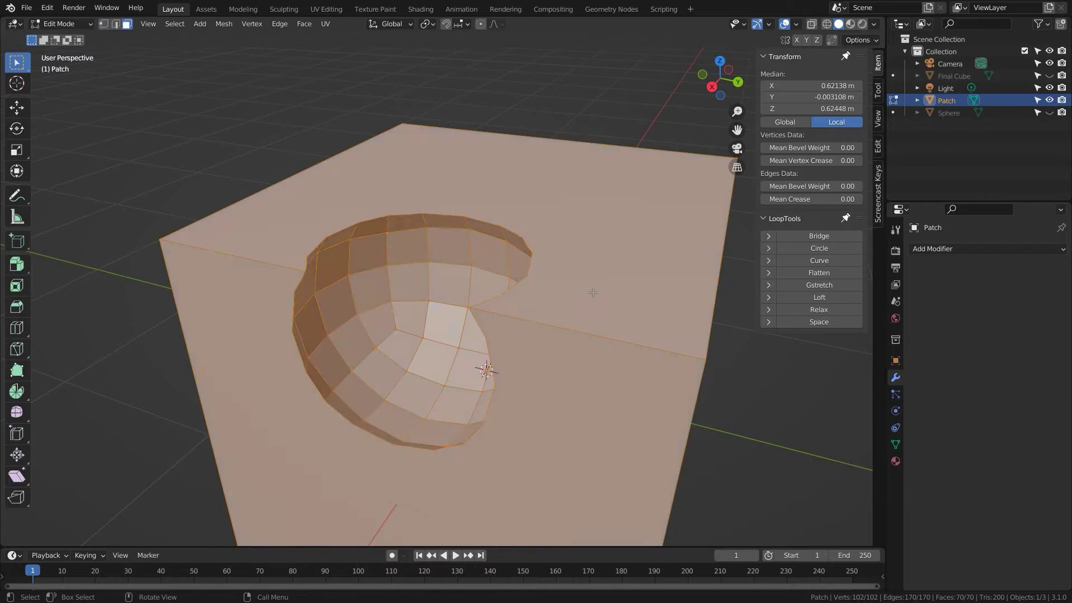
left_click(593, 293)
left_click(561, 421)
left_click(578, 300)
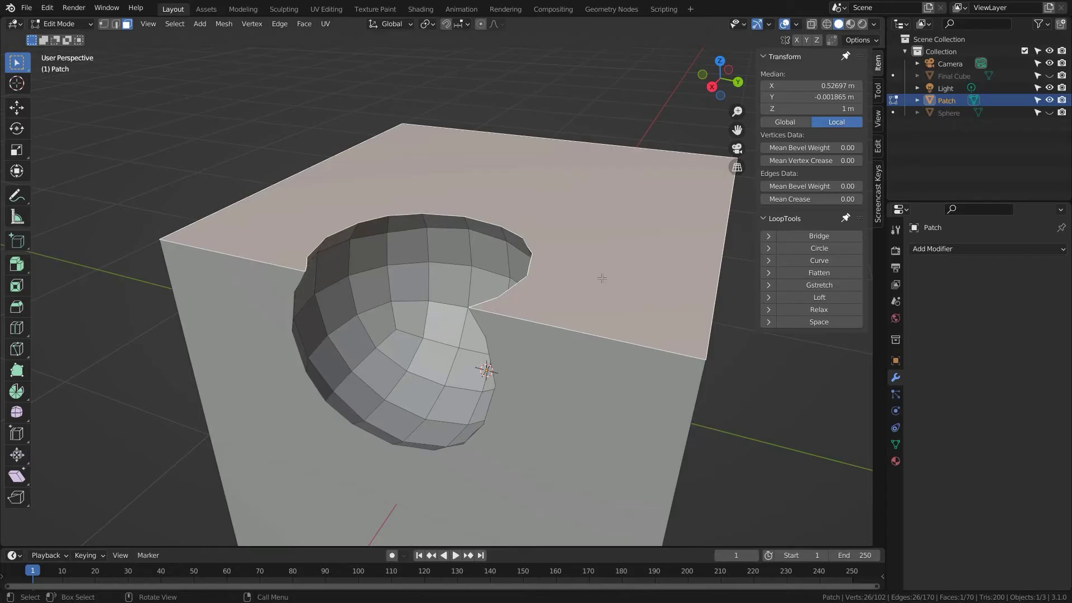
middle_click_drag(490, 258, 387, 222)
key("1")
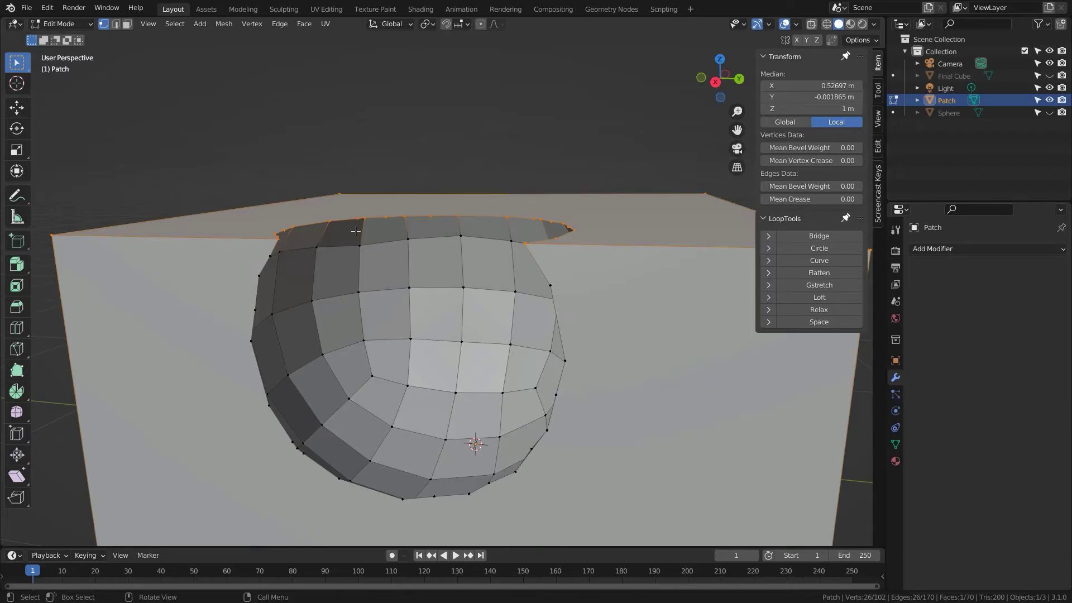
left_click(386, 218)
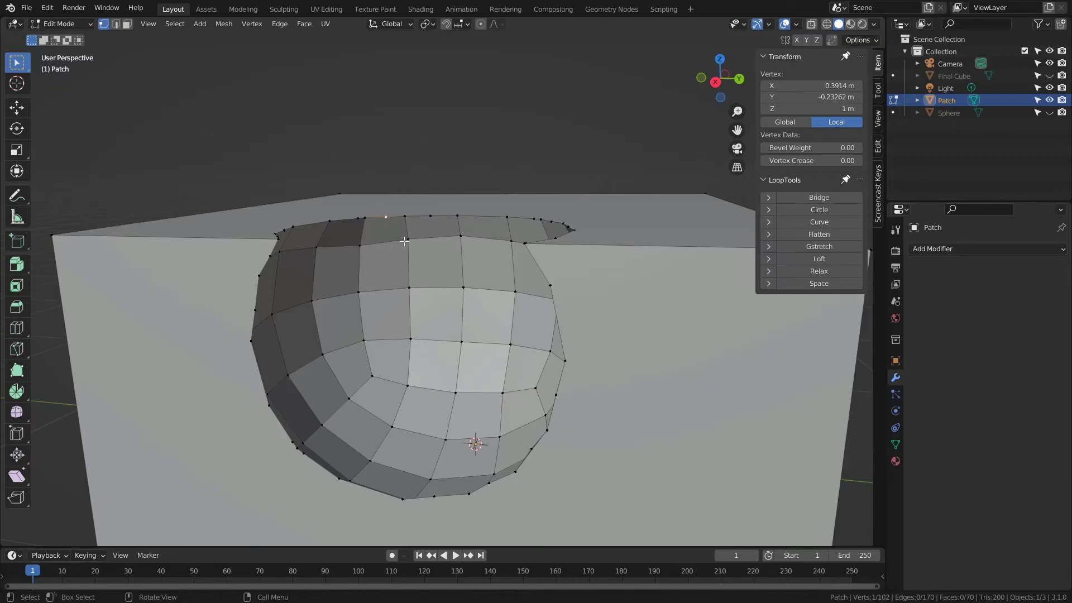
left_click(432, 215)
Select vertices with matching connecting-edge counts and dissolve them, leaving Patch with 85 vertices.
left_click(163, 25)
mouse_move(210, 173)
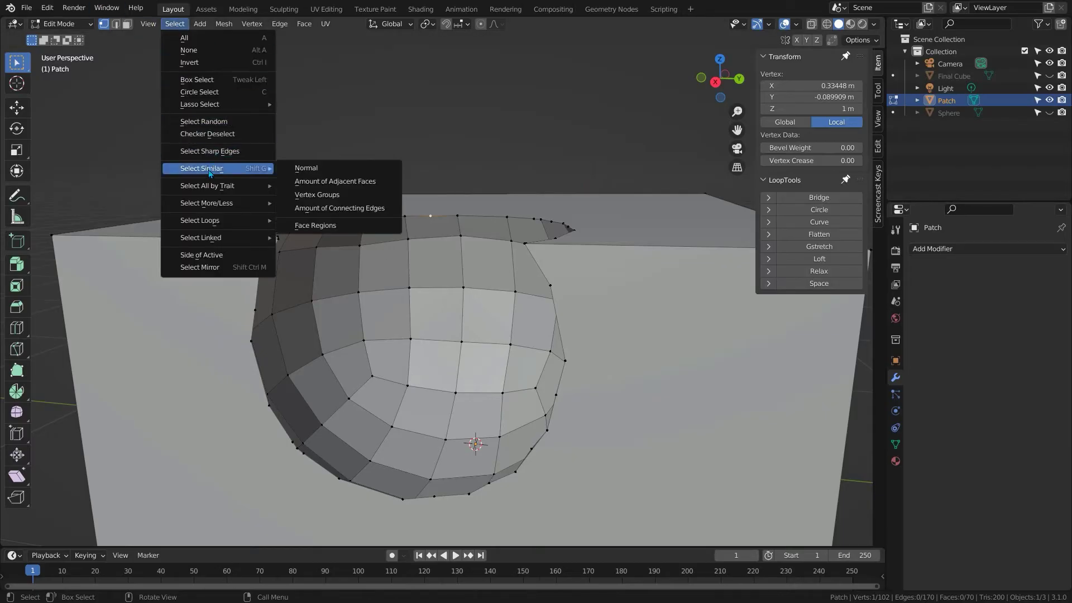
left_click(344, 211)
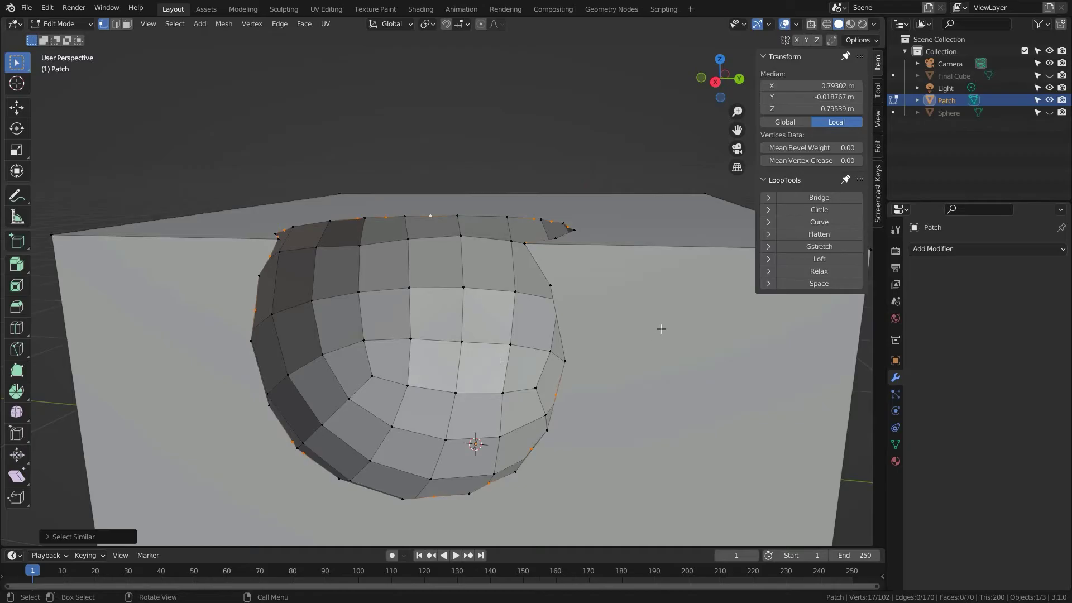
key("x")
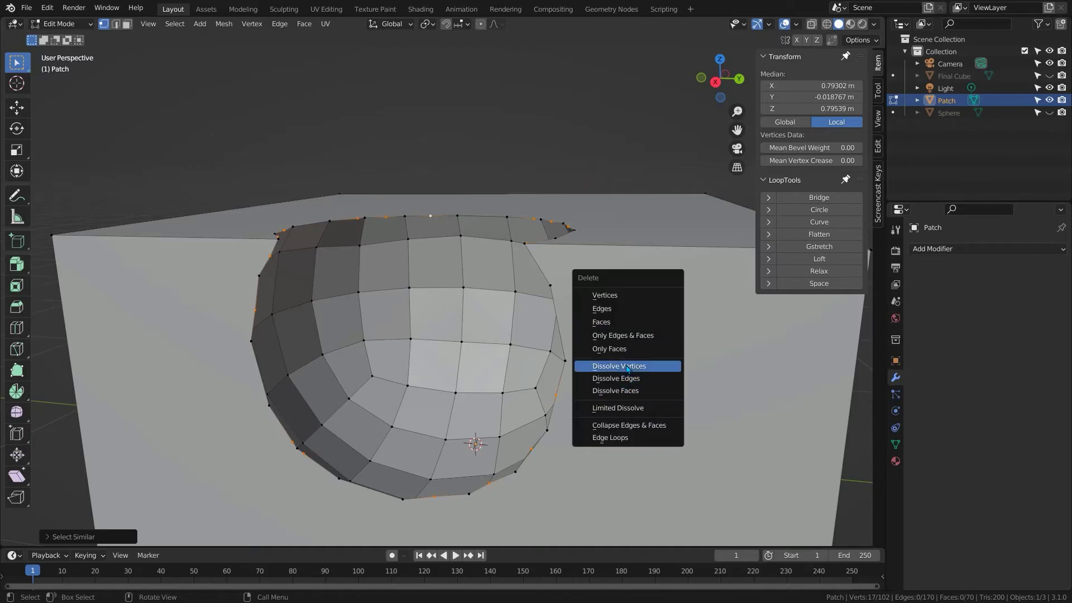
left_click(627, 368)
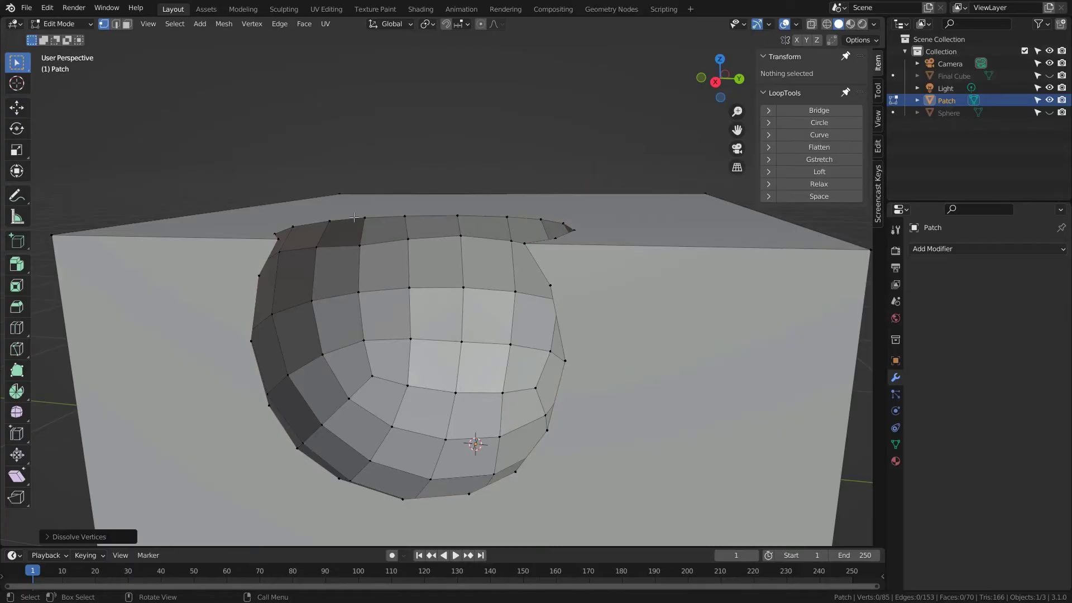
middle_click_drag(354, 217, 366, 248)
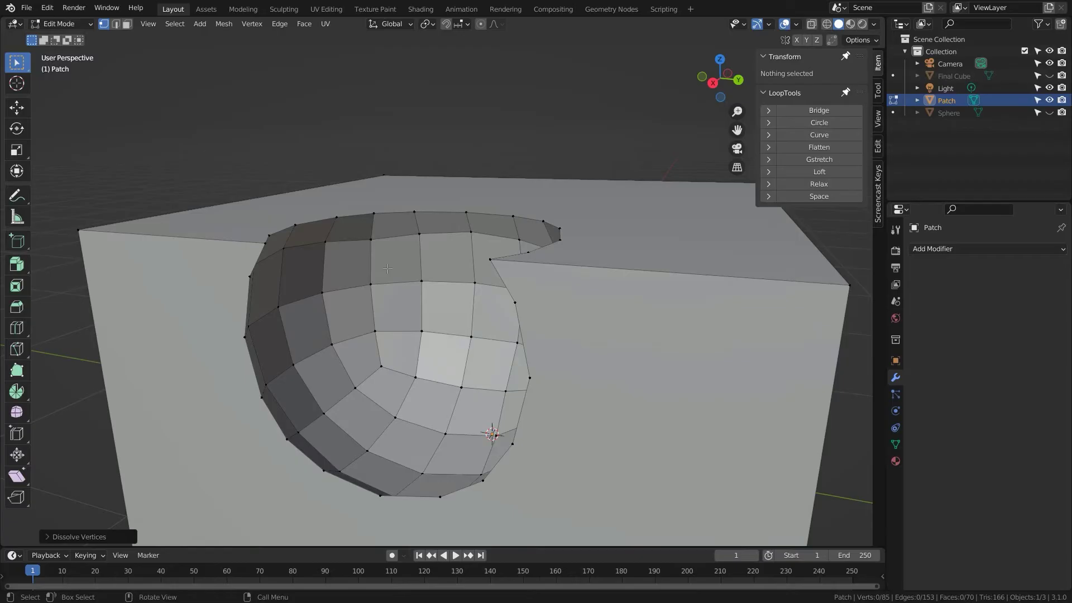
middle_click_drag(367, 295, 457, 279)
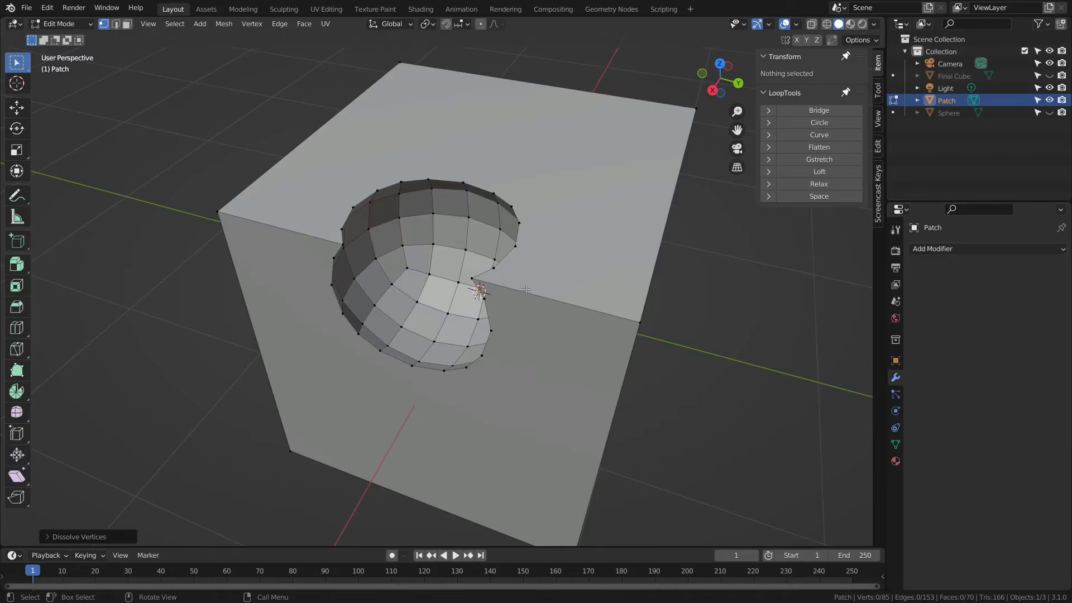
Select the Patch cube's top, front and right faces.
key("3")
left_click(582, 231)
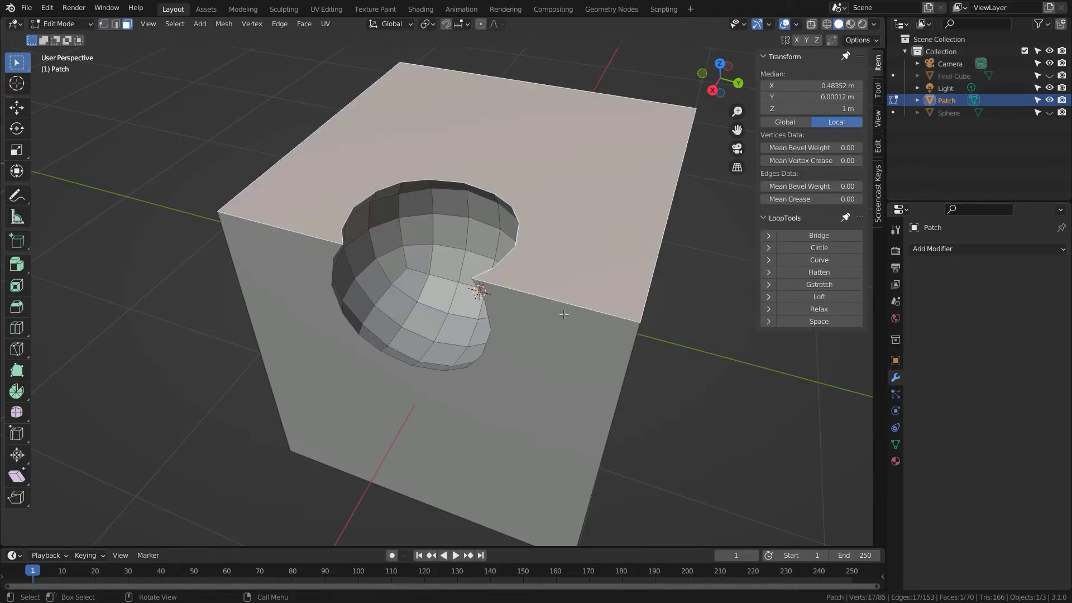
left_click(550, 358, "shift")
middle_click_drag(550, 358, 501, 340)
left_click(558, 335, "shift")
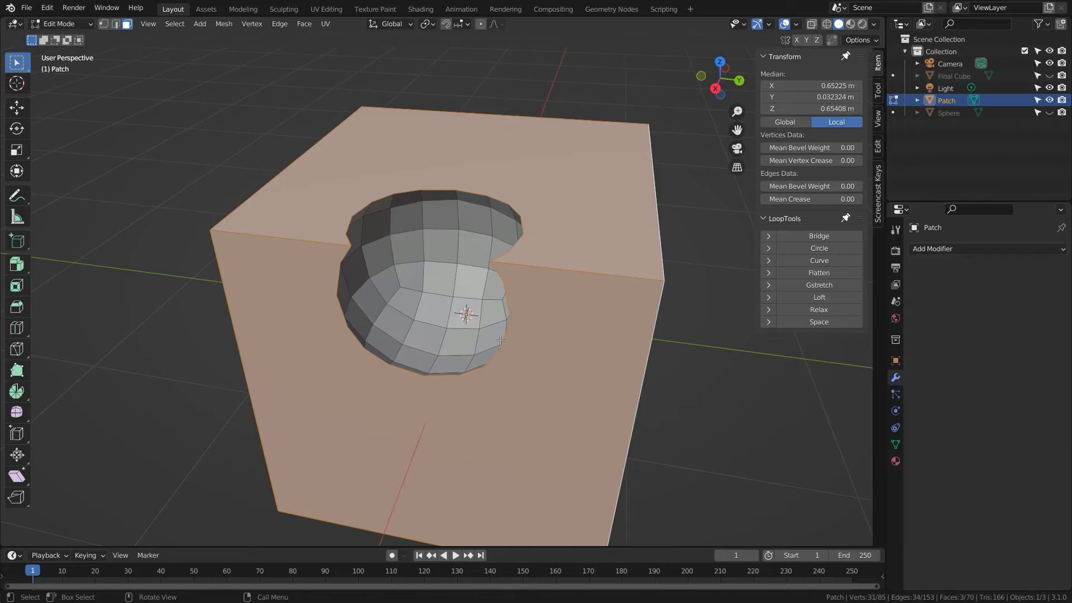
Grow a cavity edge loop, invert to the outer faces, and inset them about 0.084 m.
key("2")
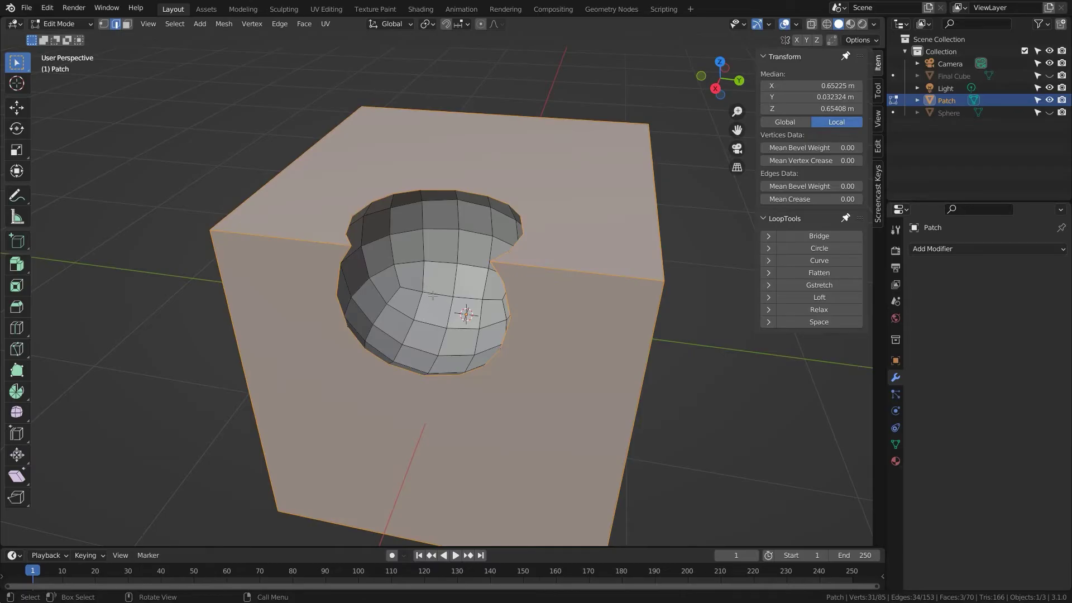
left_click(395, 290, "alt")
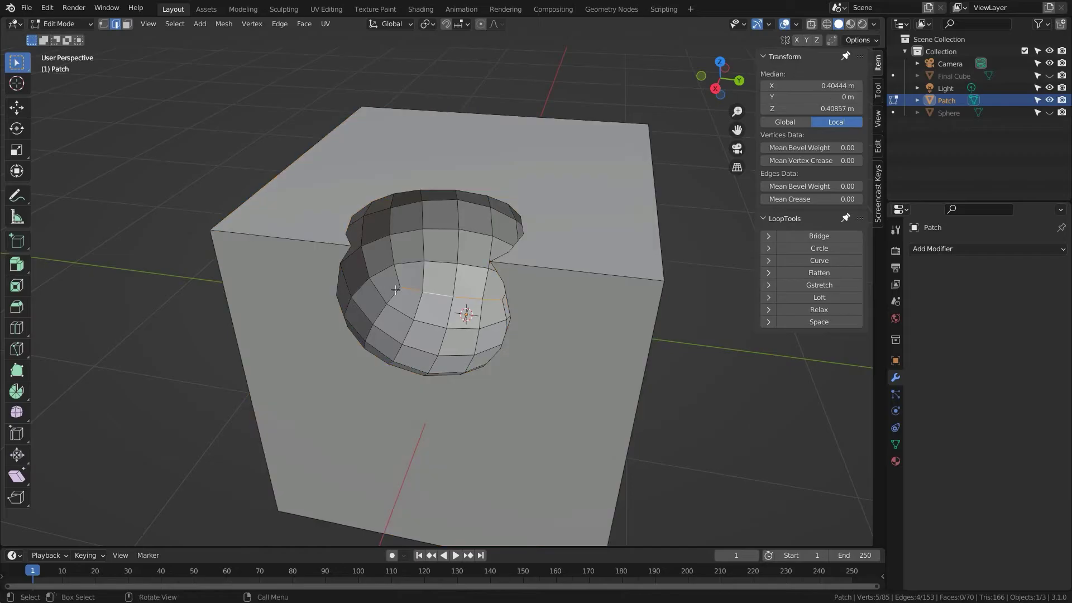
key("ctrl+KP_Add")
key("ctrl+KP_Add")
key("ctrl+KP_Add")
key("ctrl+KP_Add")
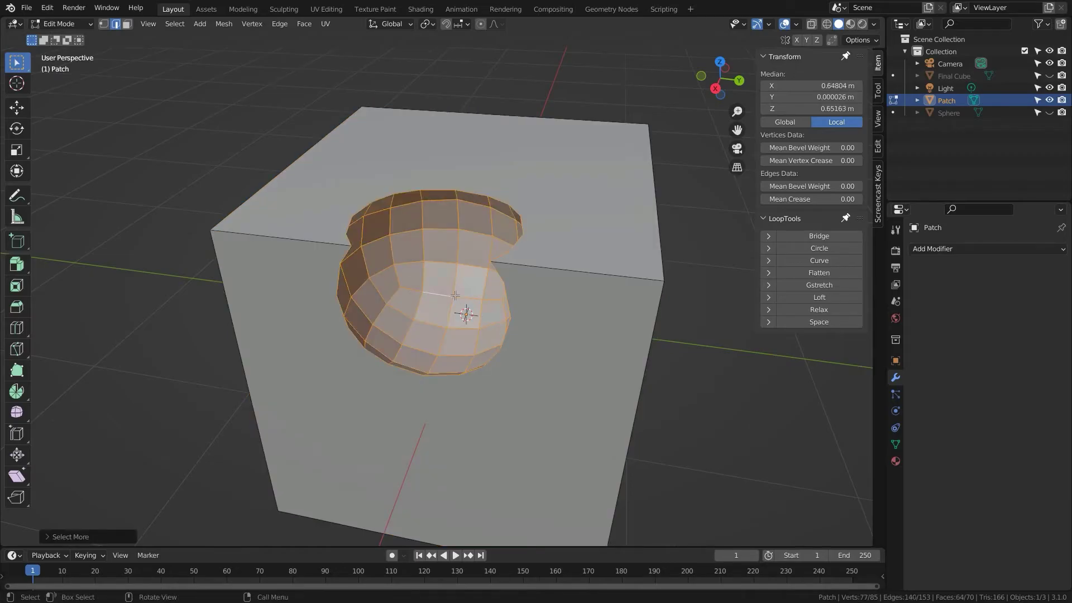
key("3")
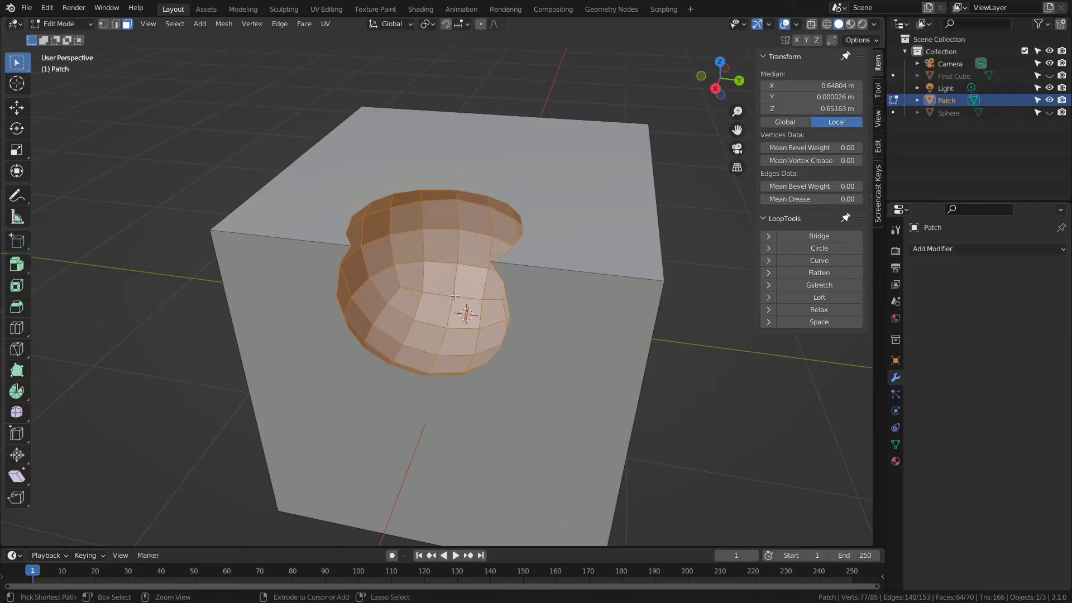
key("ctrl+i")
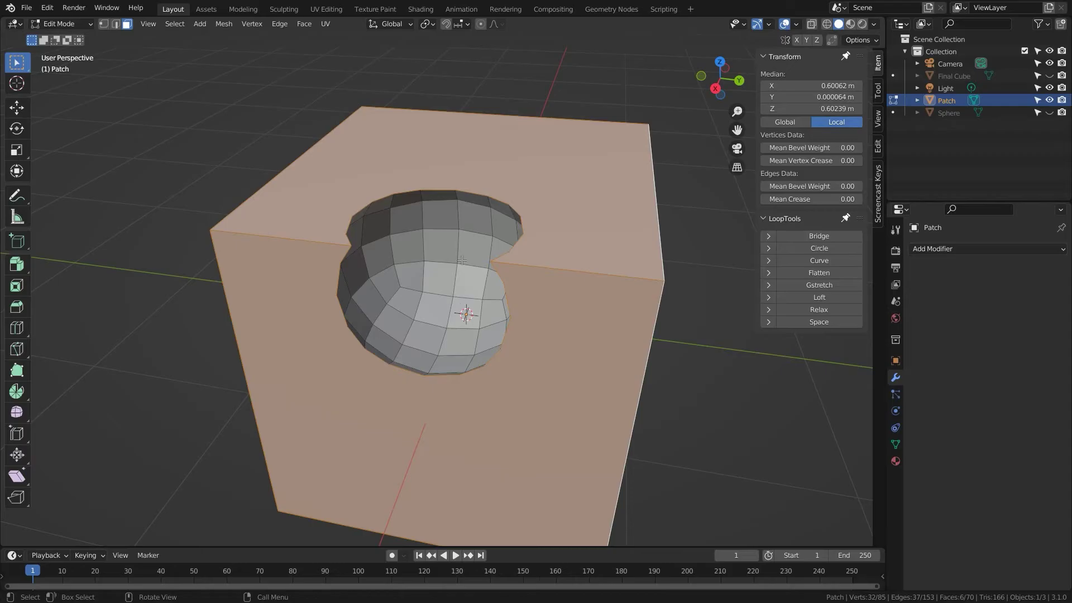
middle_click_drag(417, 252, 361, 222)
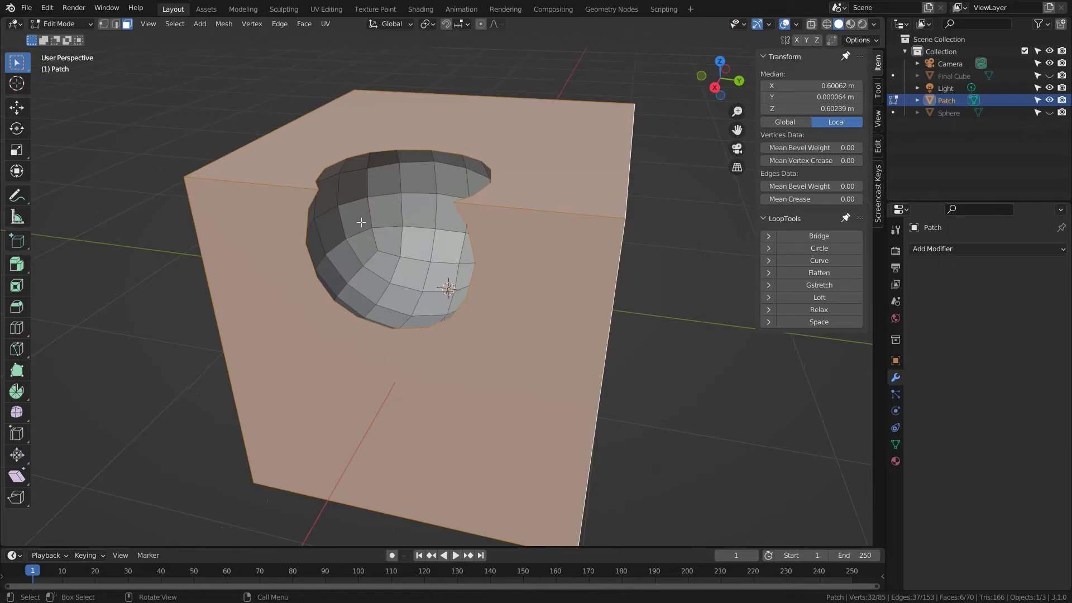
key("i")
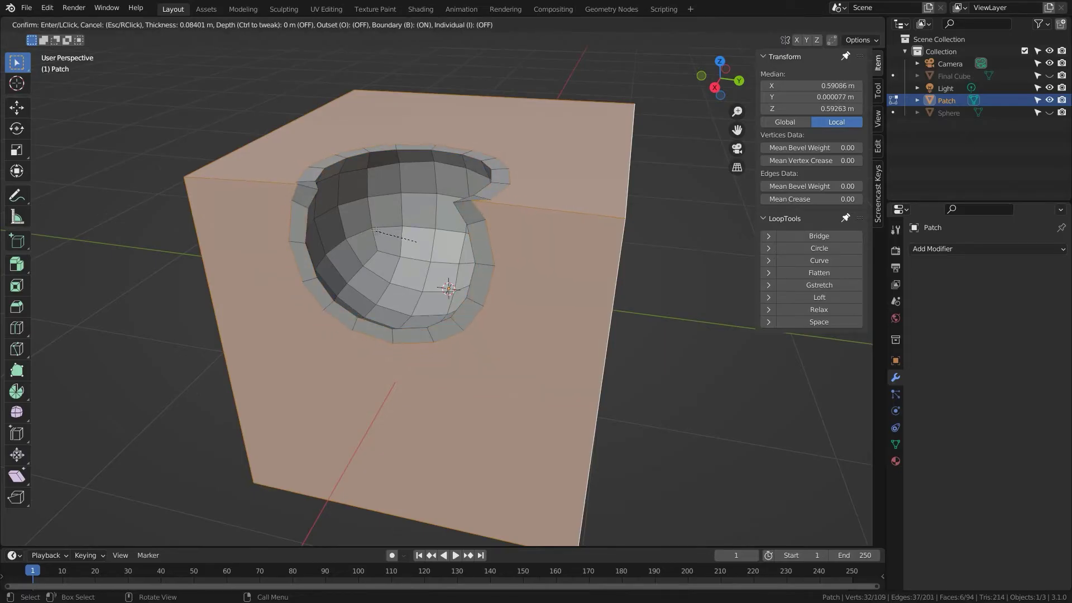
Confirm the first inset border around the cavity rim.
left_click(375, 230)
middle_click_drag(376, 230, 295, 256)
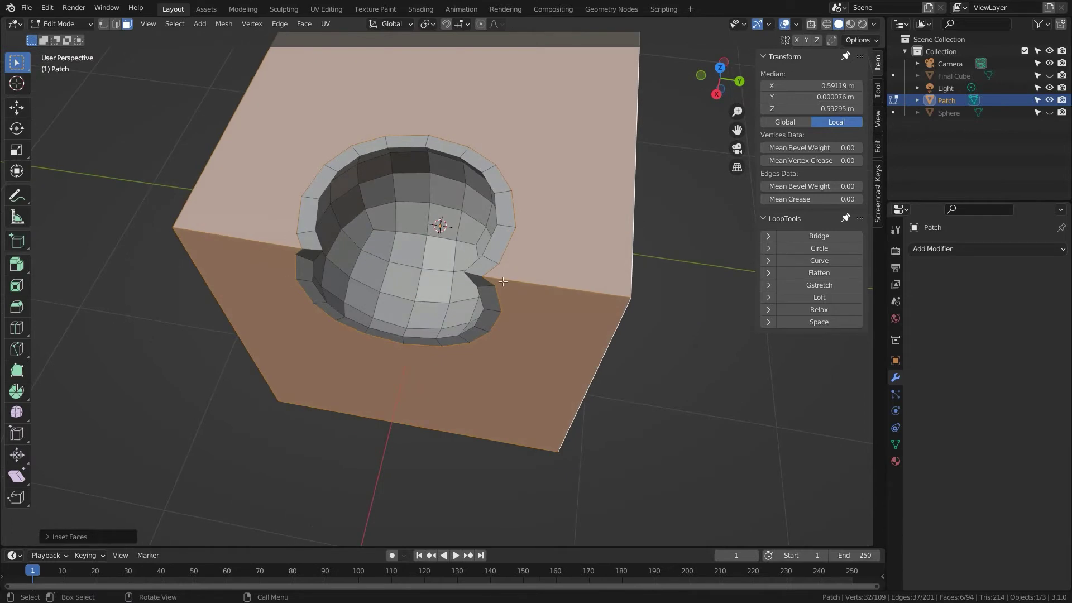
middle_click_drag(306, 313, 402, 320)
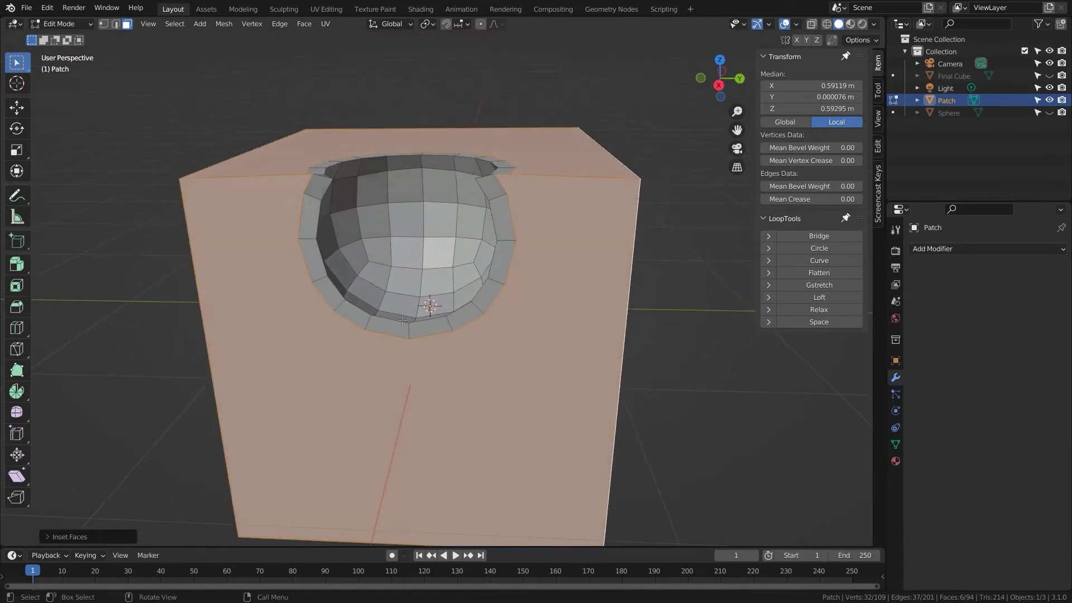
middle_click_drag(360, 208, 314, 130)
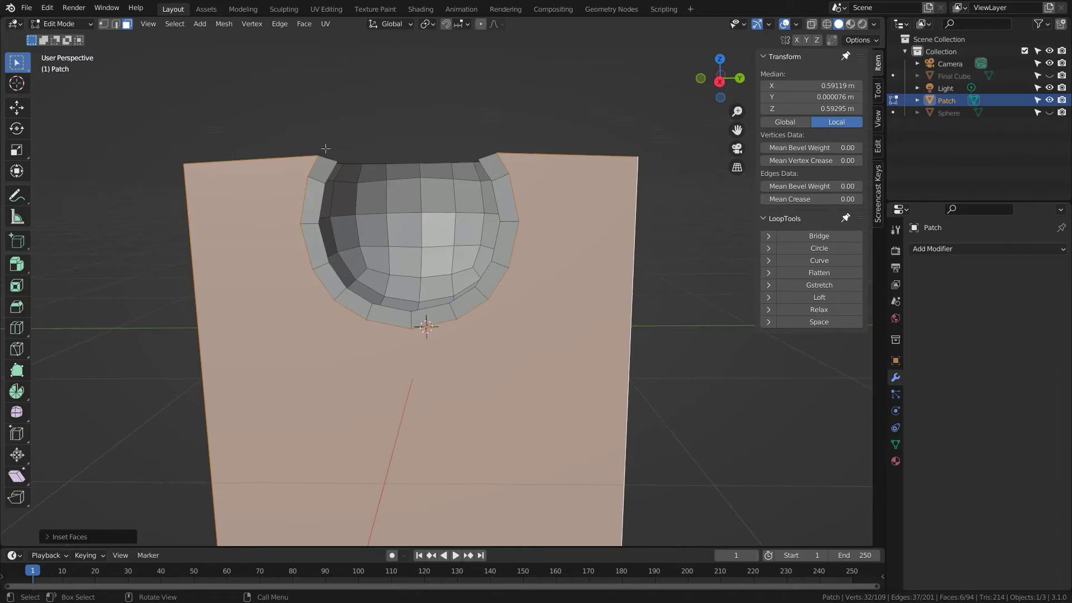
Enable Edge Rail for the inset and add a second 0.08783 m inset ring.
left_click(99, 537)
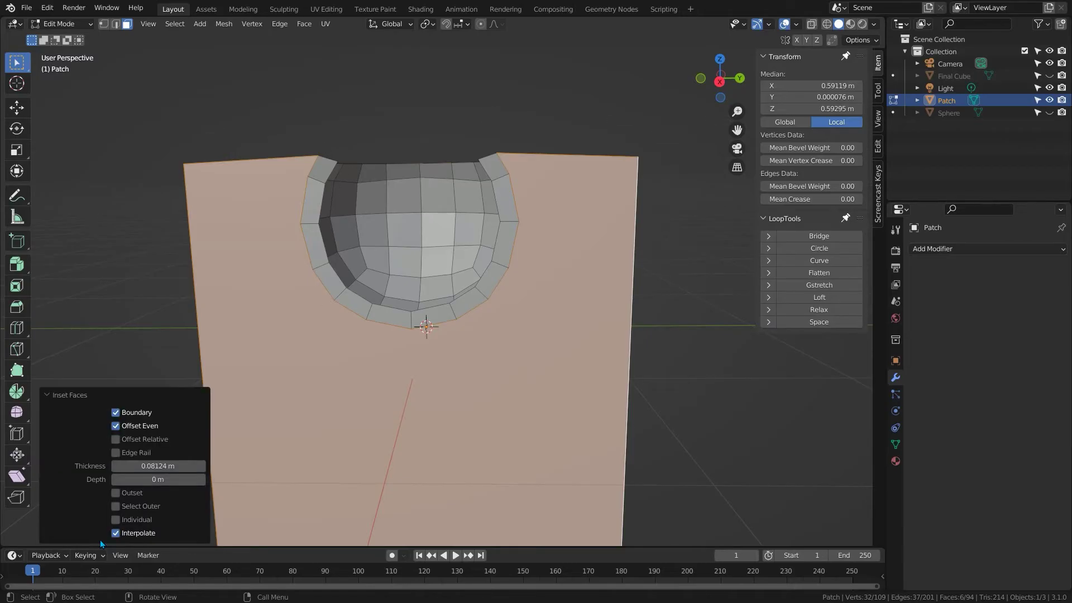
left_click(115, 453)
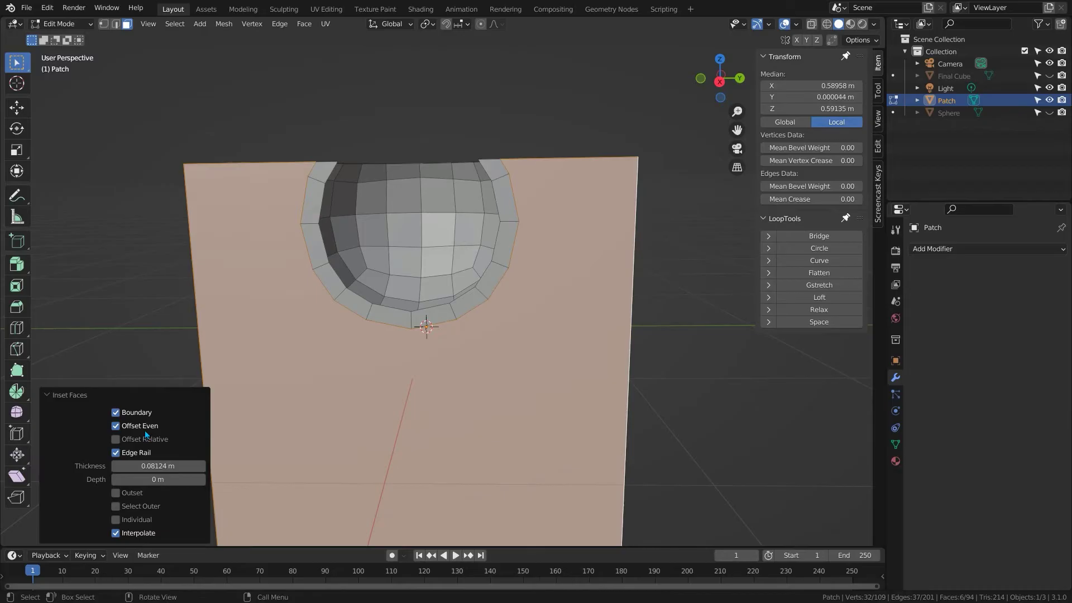
middle_click_drag(343, 171, 512, 227)
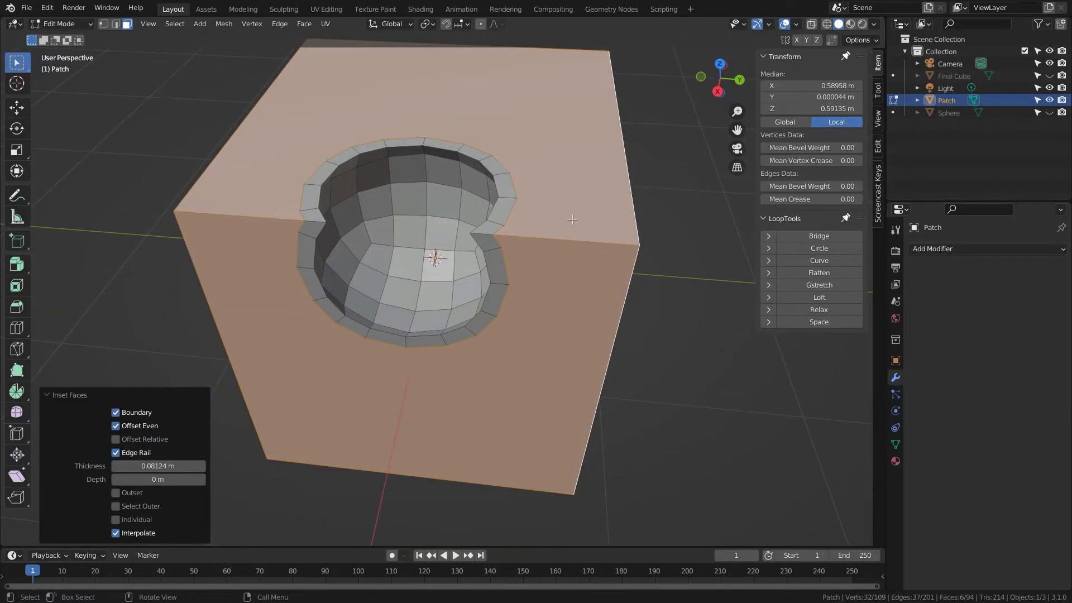
key("i")
left_click(268, 154)
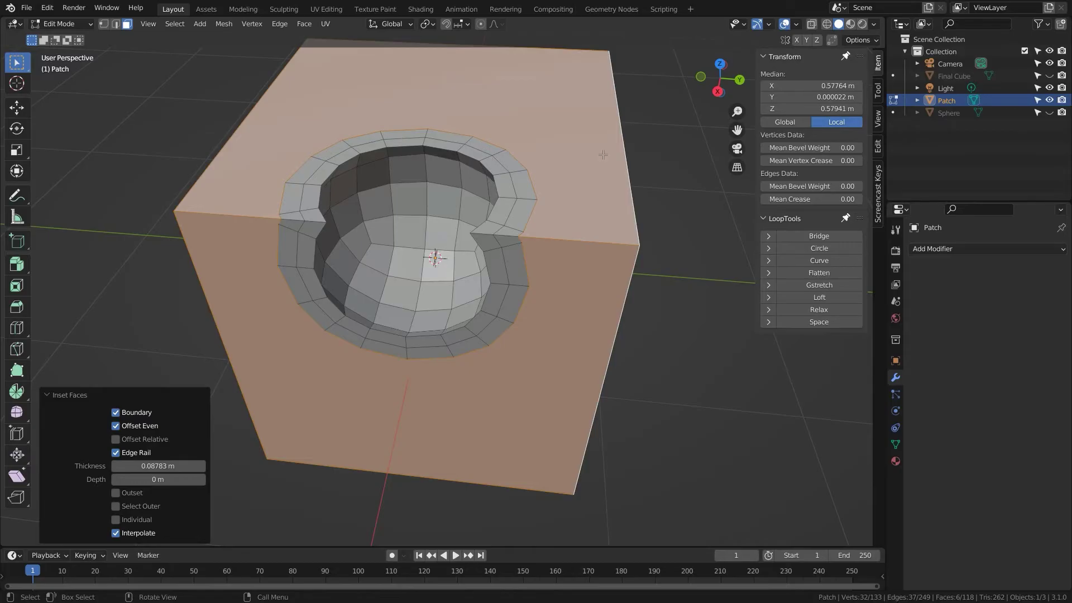
Delete the selected cube faces, leaving only the cup-shaped patch around the hole.
key("x")
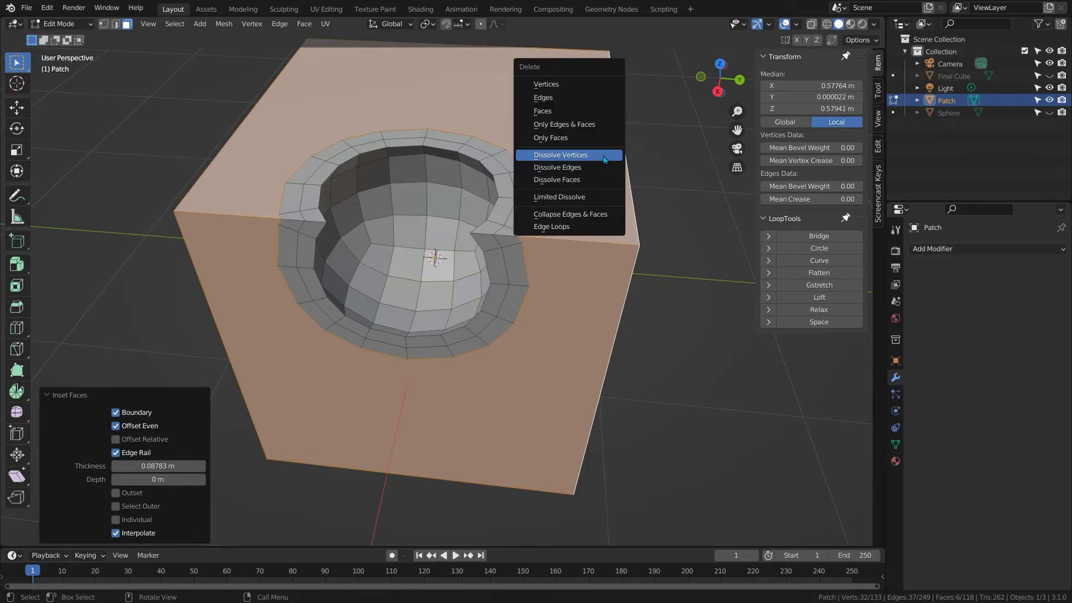
left_click(568, 110)
middle_click_drag(483, 106, 487, 196)
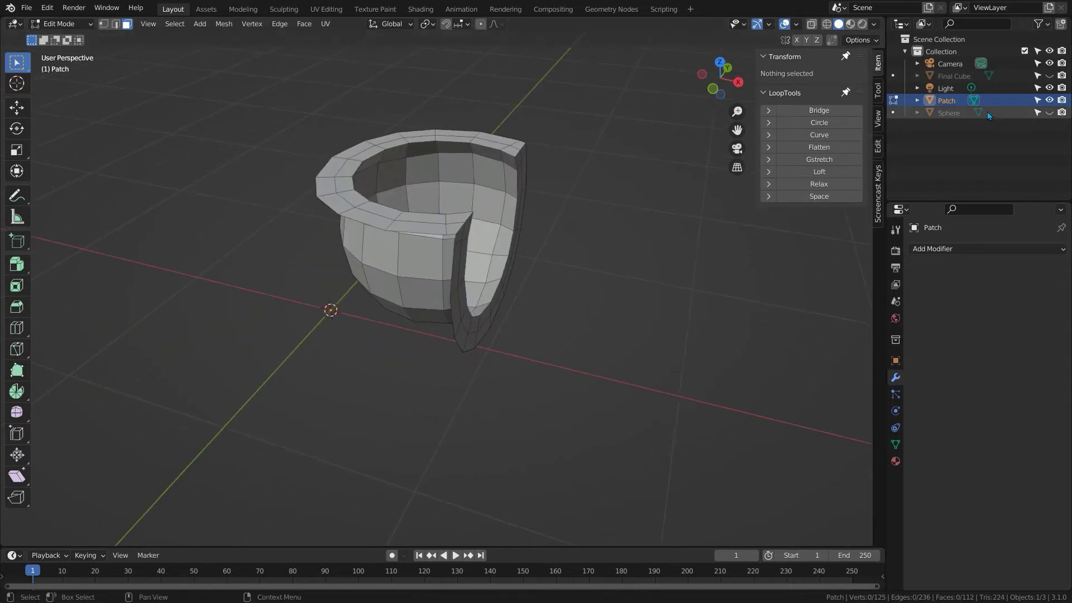
middle_click_drag(424, 167, 424, 204)
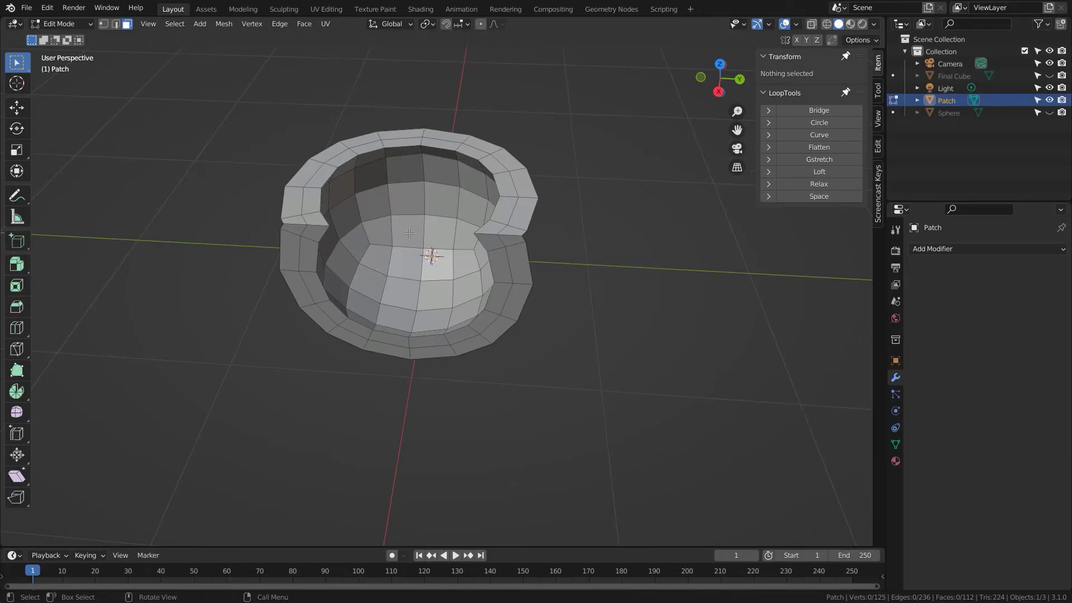
In Object Mode, apply Shade Smooth to the patch.
key("Tab")
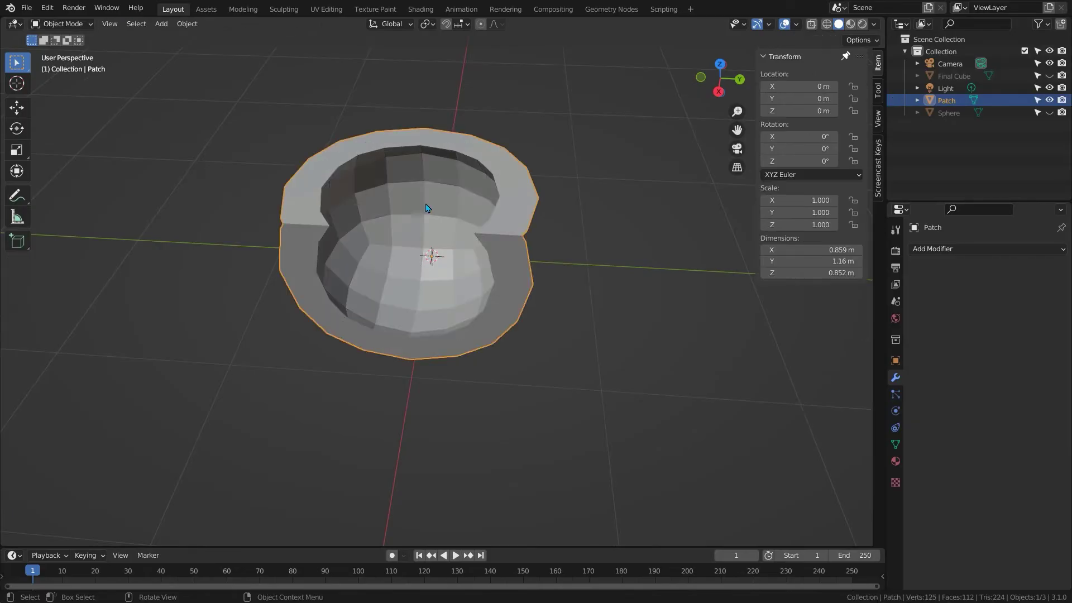
right_click(426, 208)
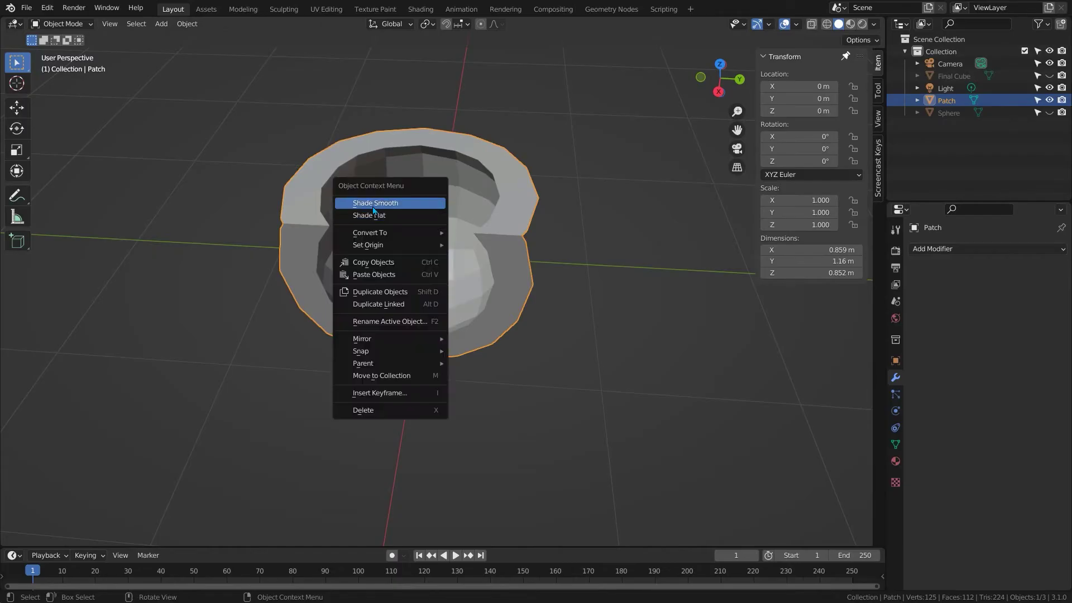
left_click(428, 210)
Try a level 3 subdivision, undo it, and return to Edit Mode on the patch.
key("ctrl+3")
middle_click_drag(375, 232, 455, 227)
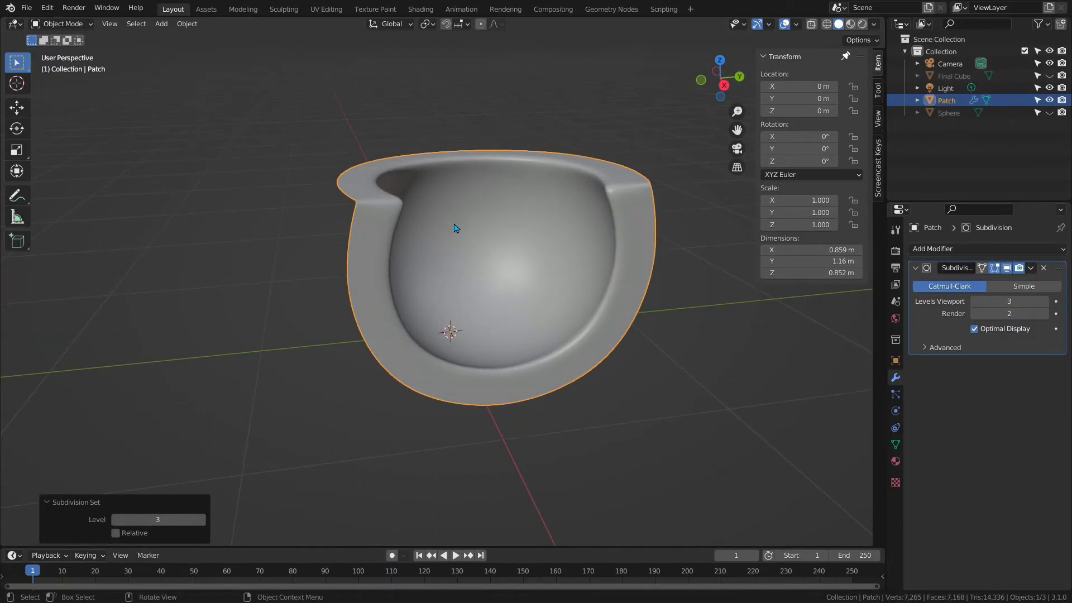
key("ctrl+z")
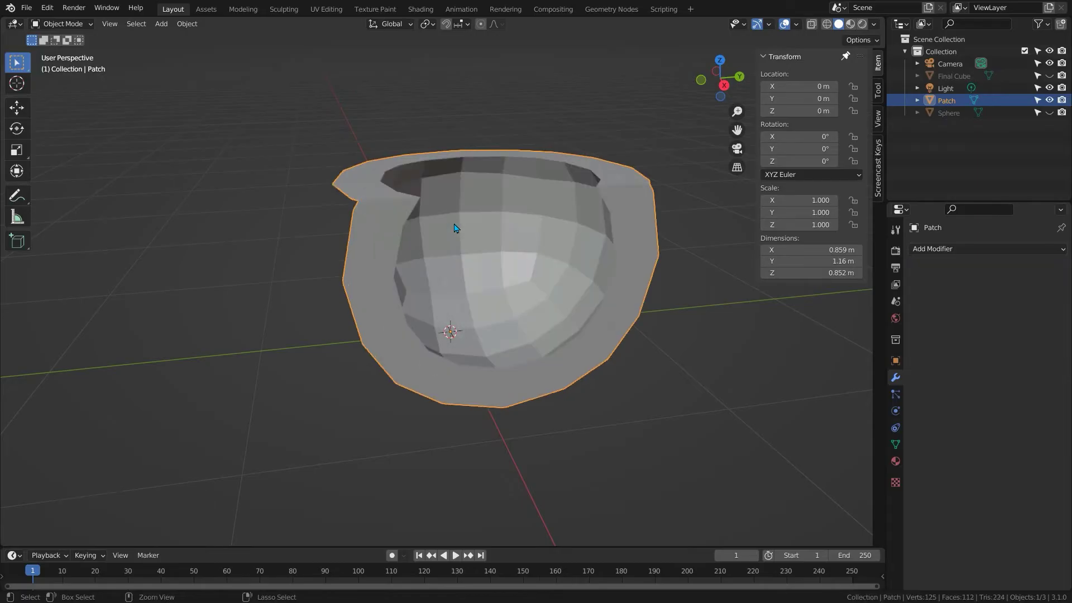
key("Tab")
middle_click_drag(455, 229, 468, 265)
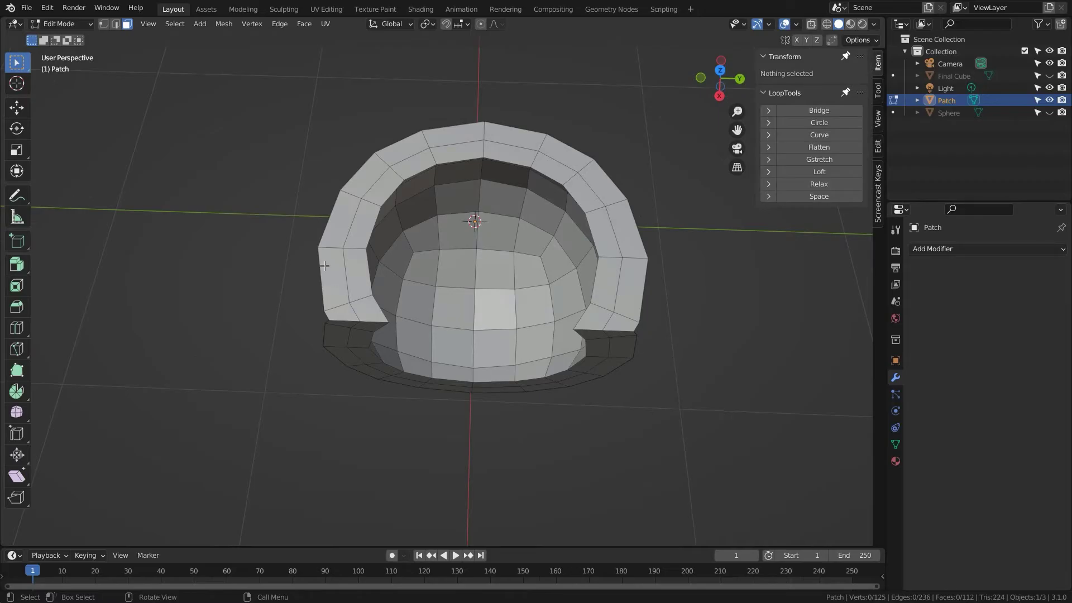
In vertex select mode, pick the left side's vertex path, keeping Median Point as pivot.
middle_click_drag(597, 161, 559, 340)
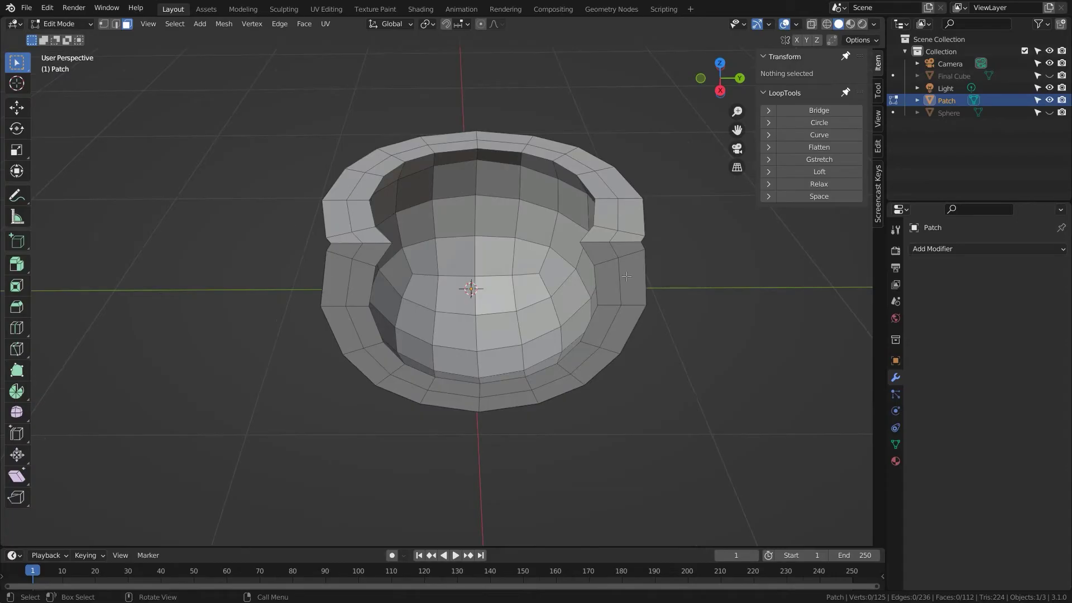
key("1")
left_click(412, 274)
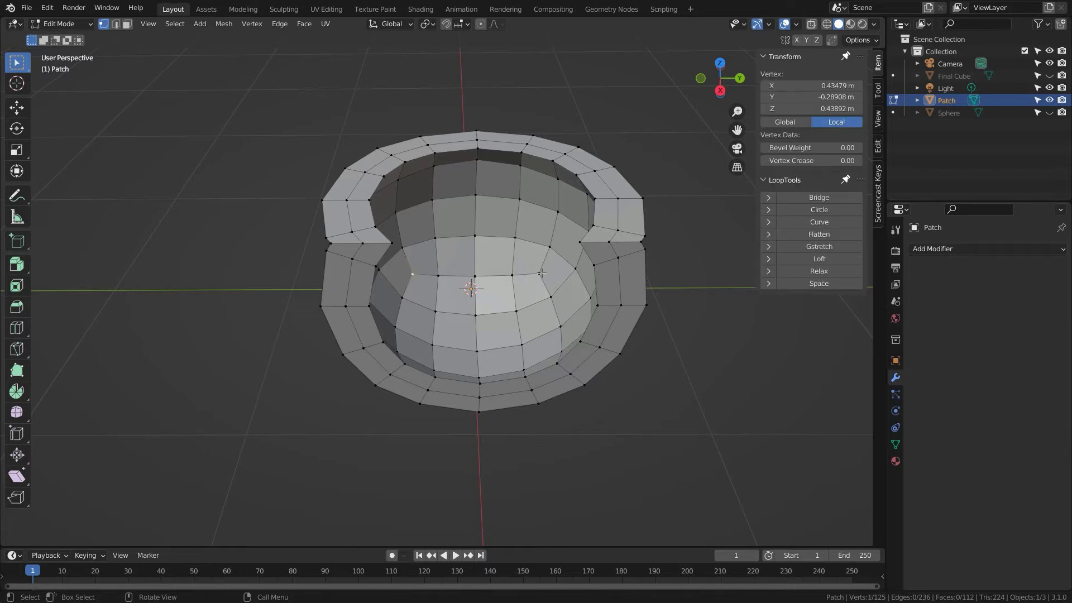
left_click(412, 274)
left_click(376, 148)
left_click(375, 385, "ctrl")
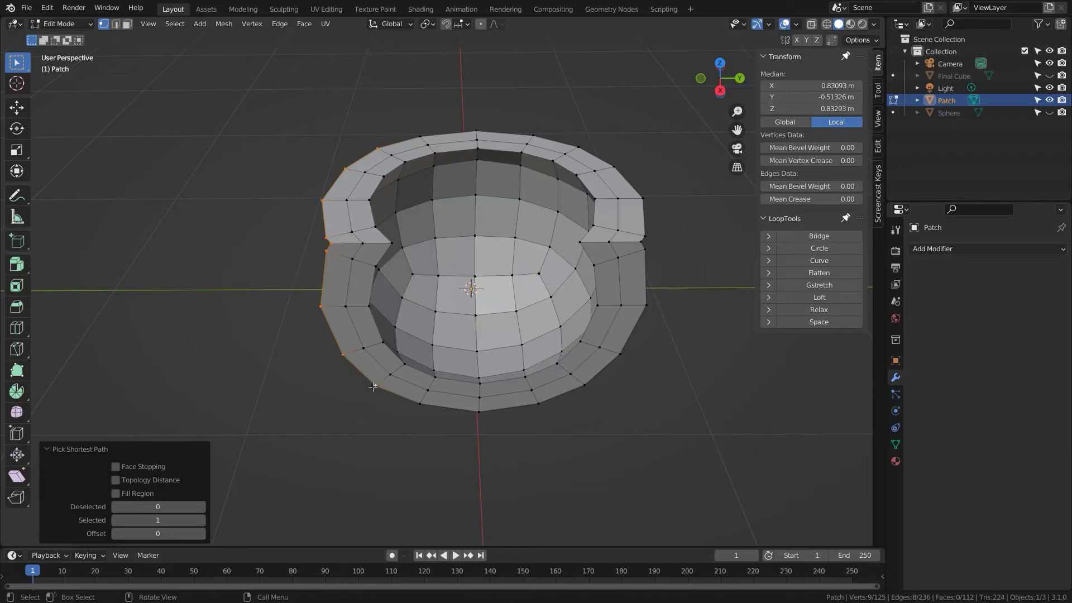
left_click(427, 24)
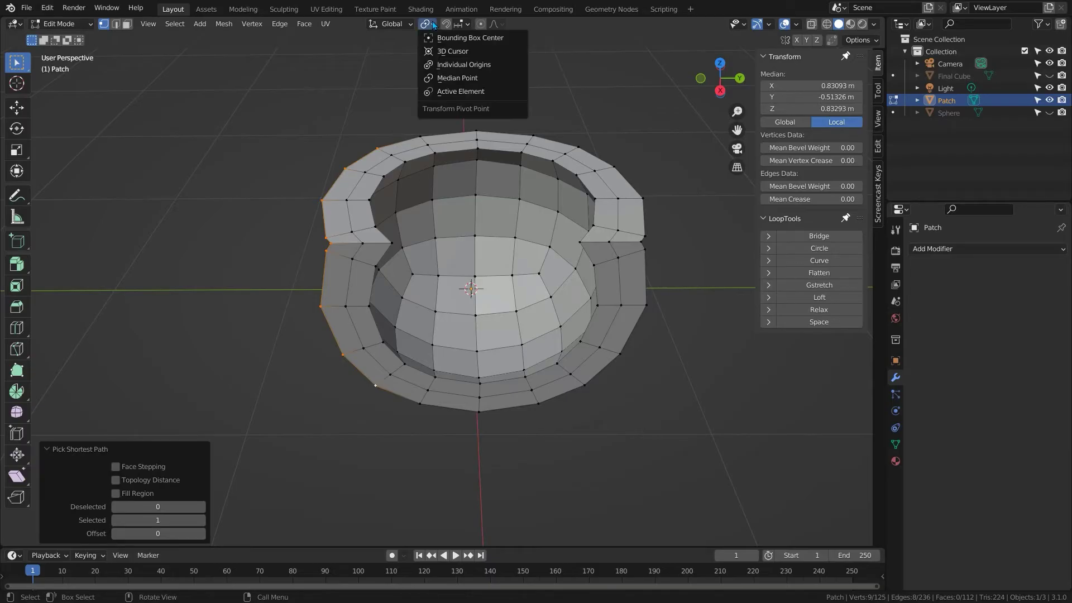
left_click(451, 85)
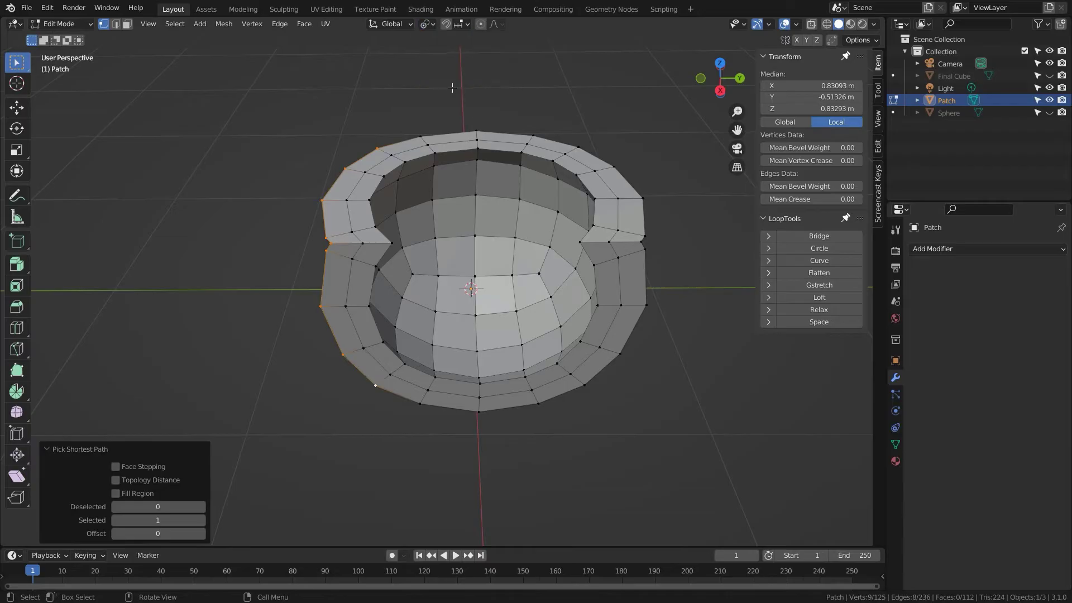
Make the left rim vertex active and scale the left side to 0 along Y.
left_click(324, 200, "shift")
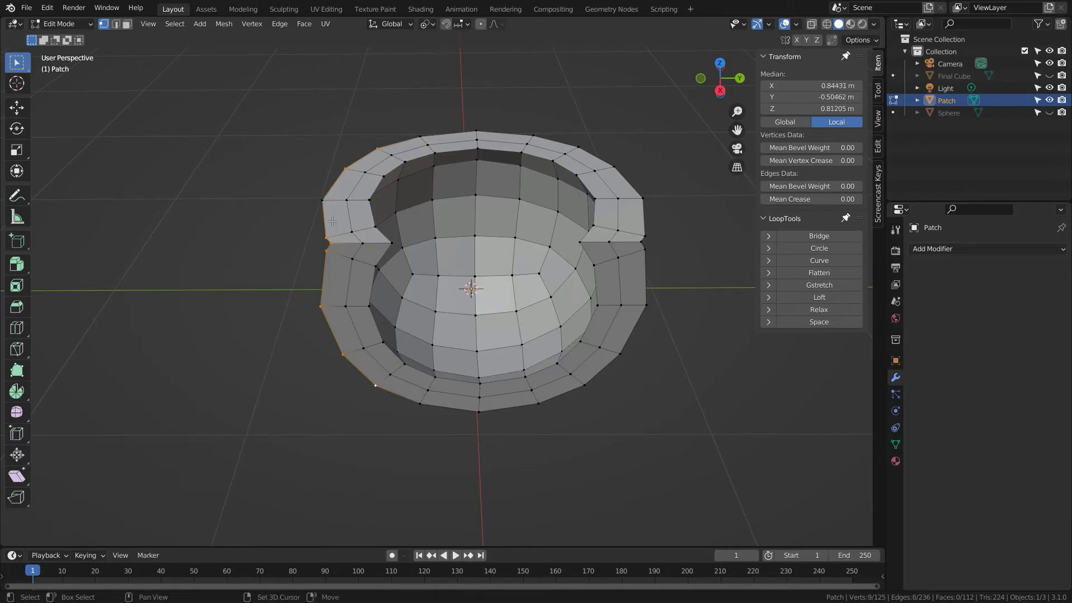
left_click(323, 199, "shift")
key("s")
key("y")
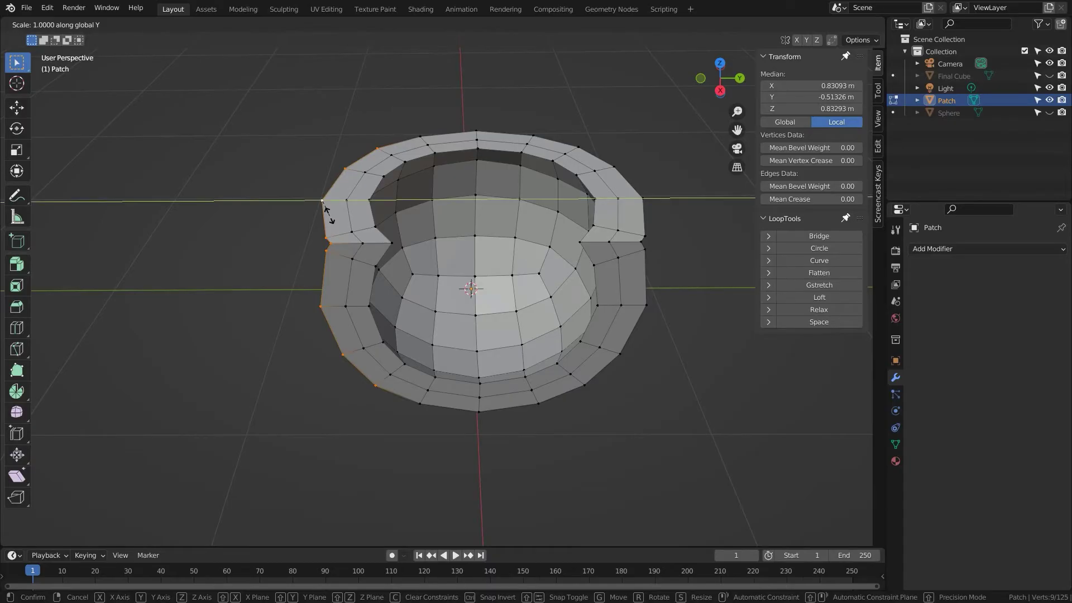
key("0")
key("Return")
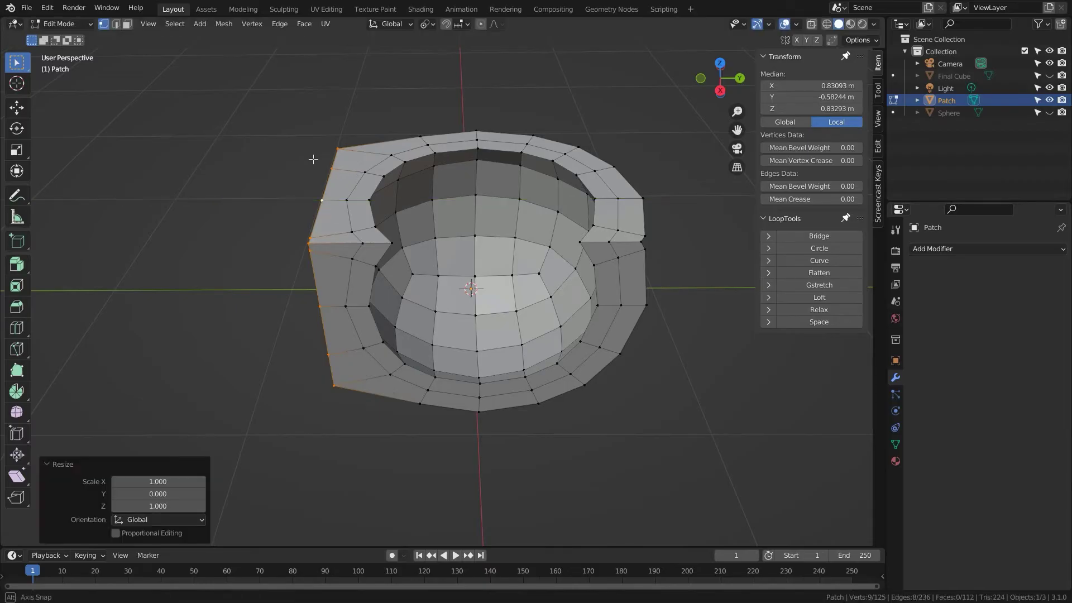
Select the right side's vertex path and flatten it to 0 along Y.
middle_click_drag(330, 216, 240, 143)
middle_click_drag(477, 208, 499, 254)
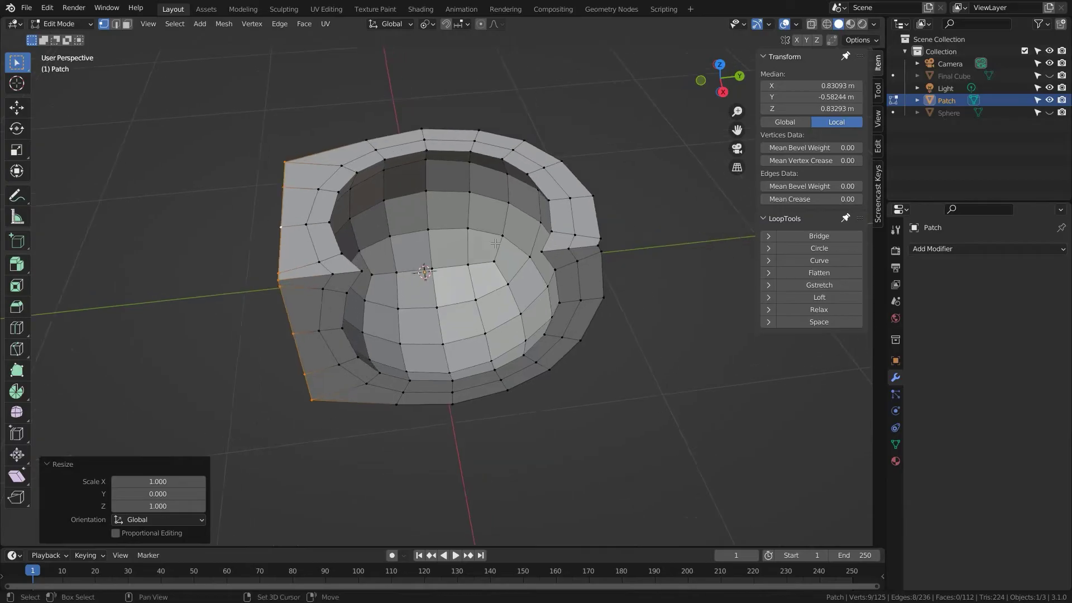
left_click(498, 254)
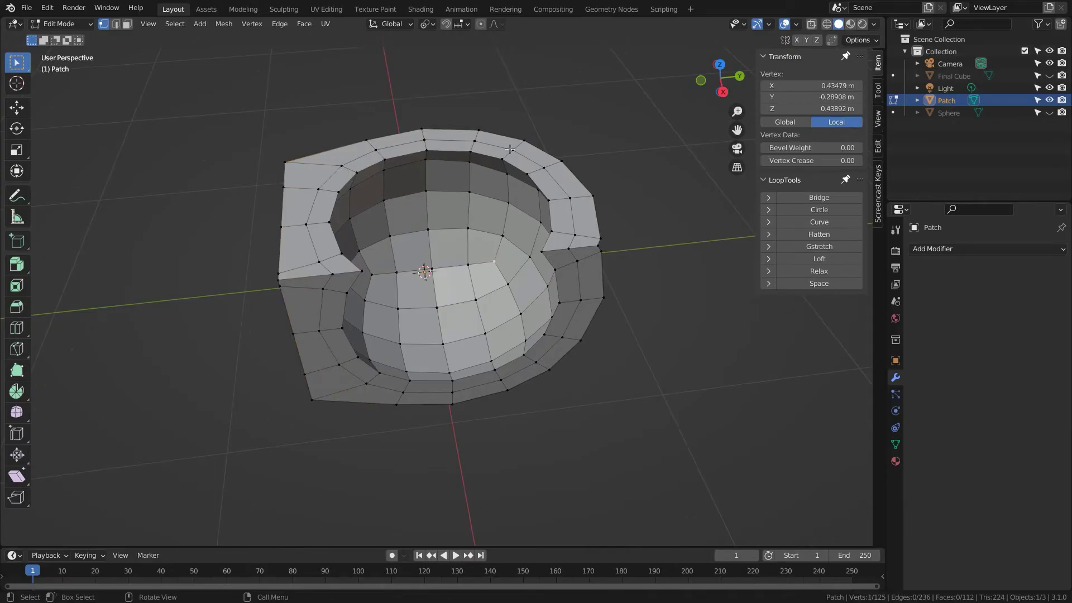
left_click(527, 138)
left_click(553, 372, "ctrl")
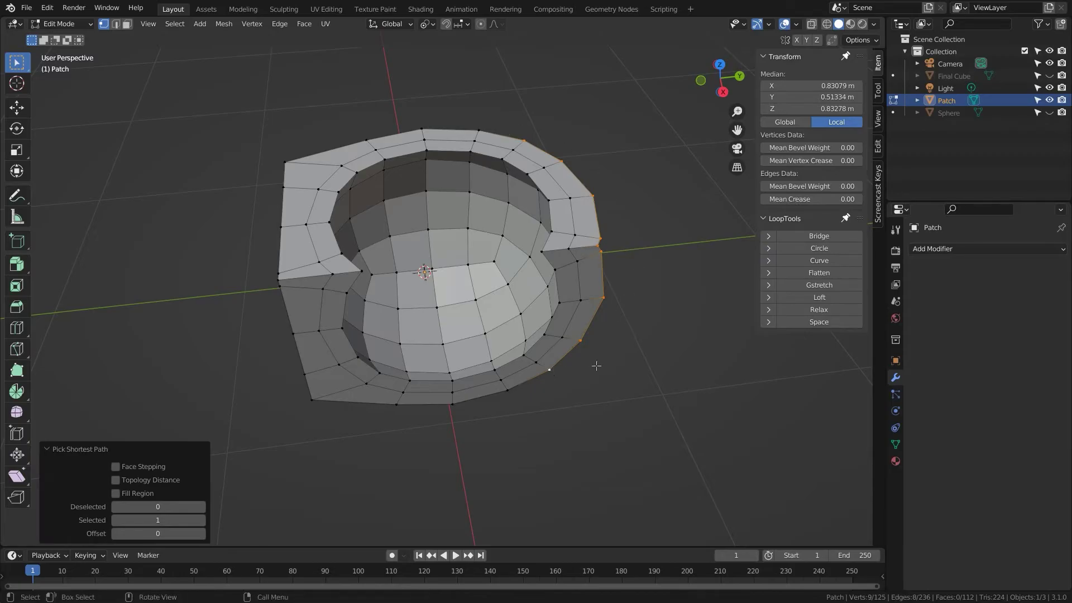
left_click(599, 193, "shift")
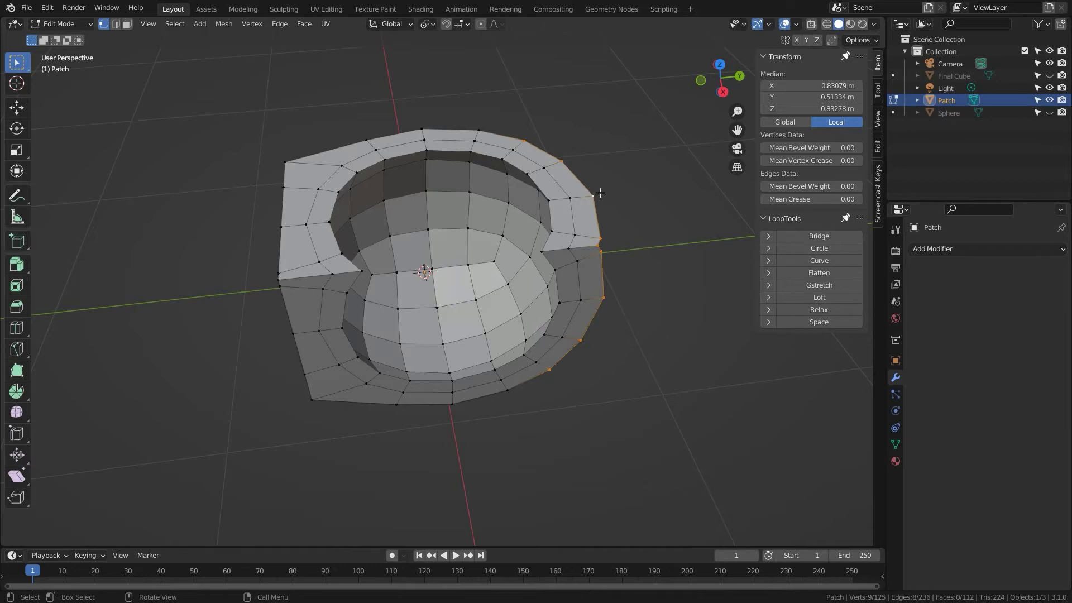
type("sy0")
key("Return")
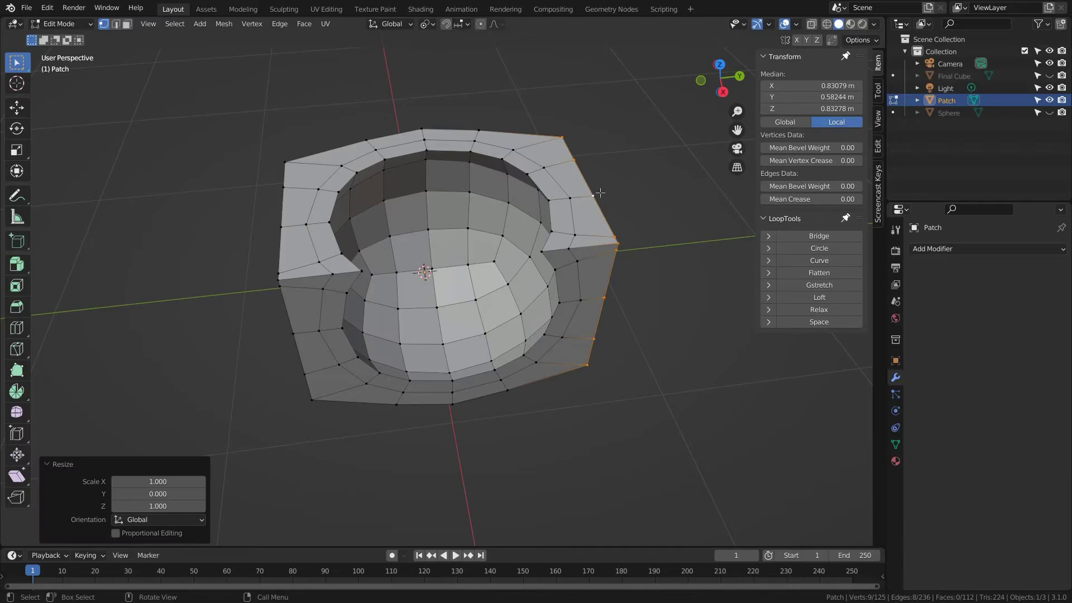
Select the top edge's vertex path with the top-middle vertex active.
middle_click_drag(419, 146, 274, 223)
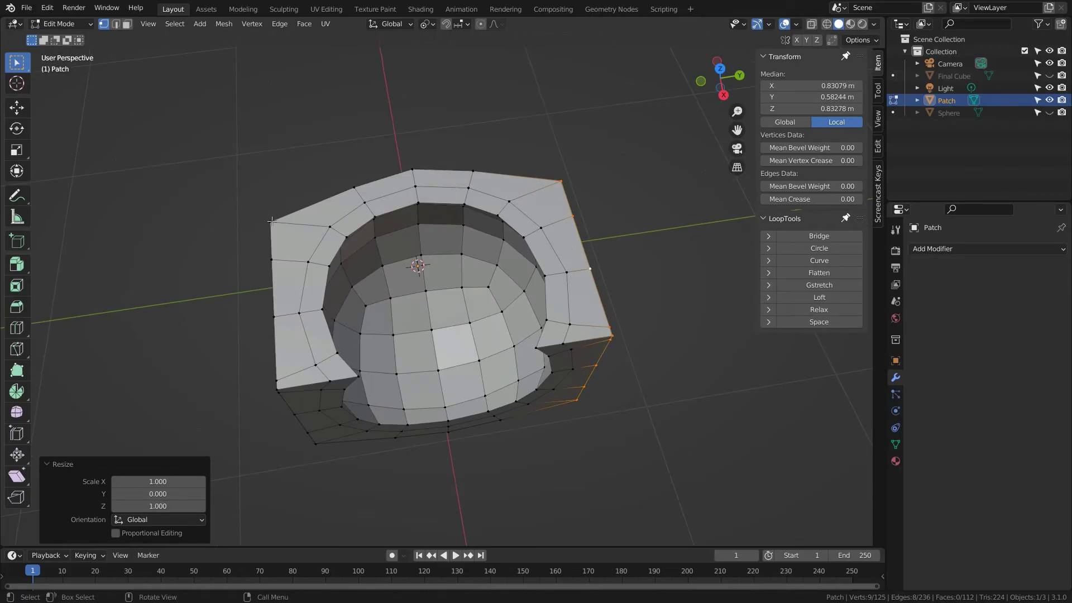
left_click(271, 221)
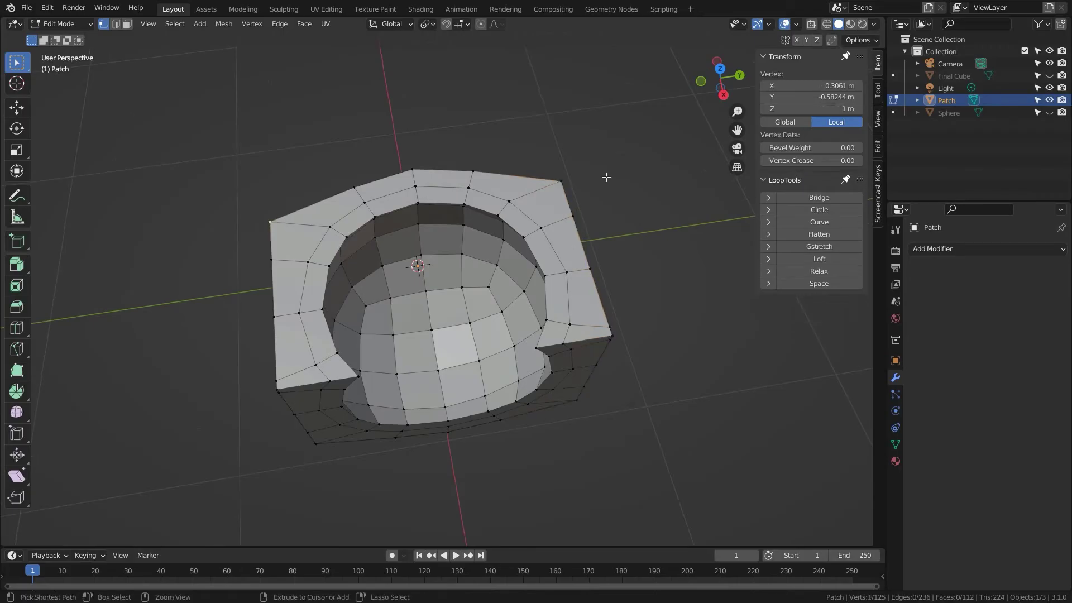
left_click(563, 179, "ctrl")
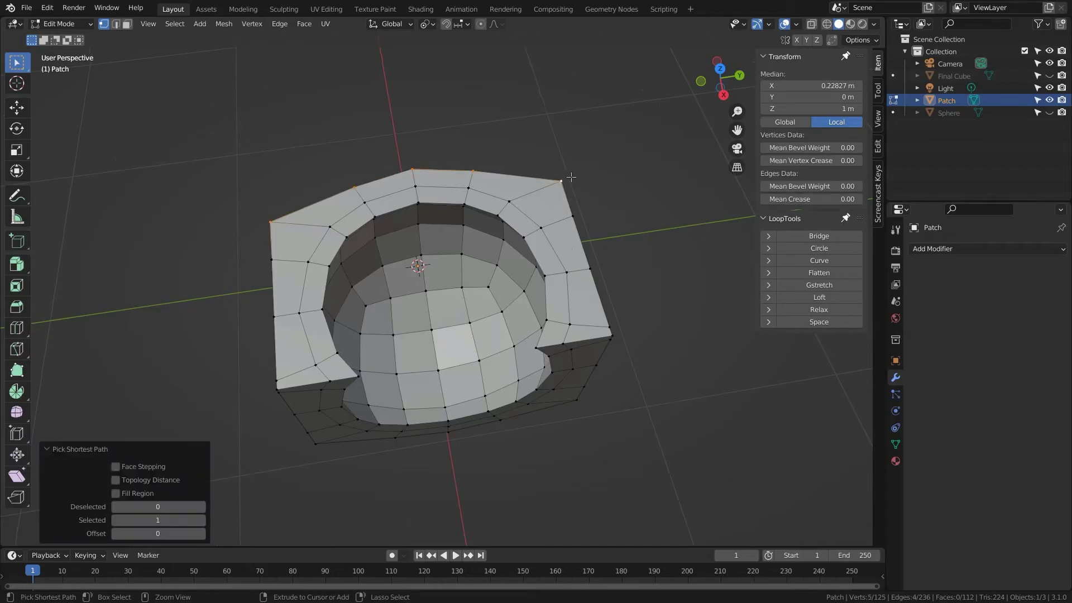
left_click(412, 168, "shift")
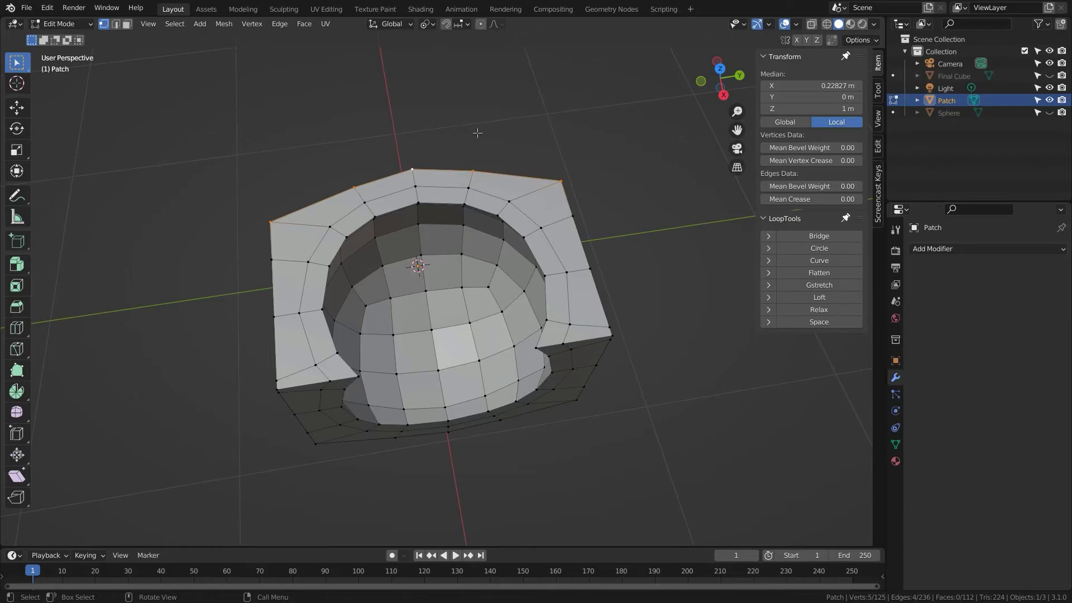
Flatten the selected top edge by scaling it to 0 along X.
key("s")
key("x")
key("0")
key("Return")
middle_click_drag(484, 254, 290, 362)
Select the five bottom-edge vertices and scale them to 0 along Z.
left_click(212, 416)
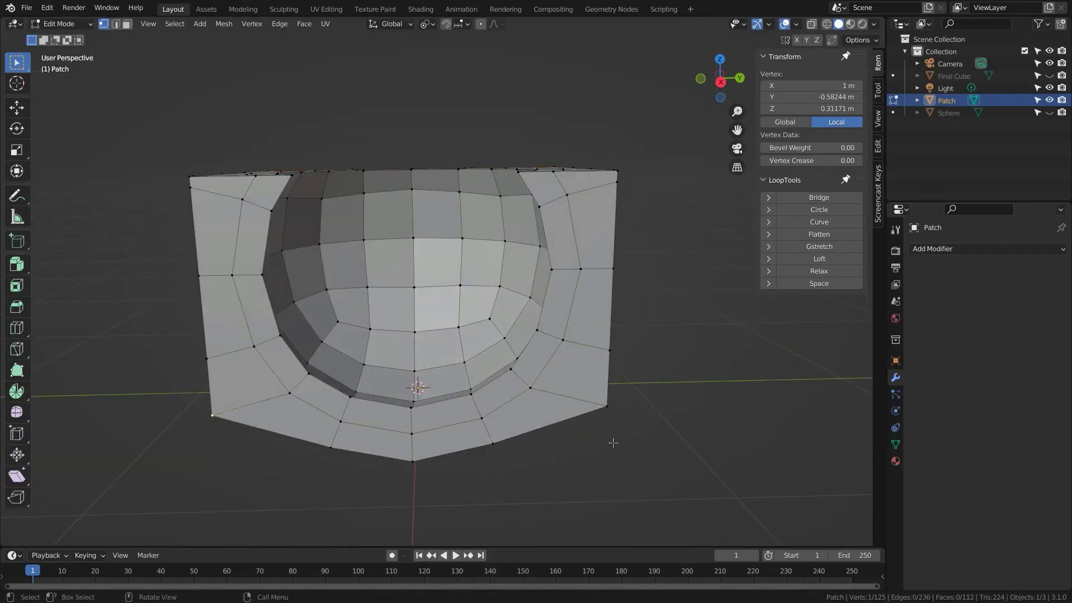
left_click(607, 406, "ctrl")
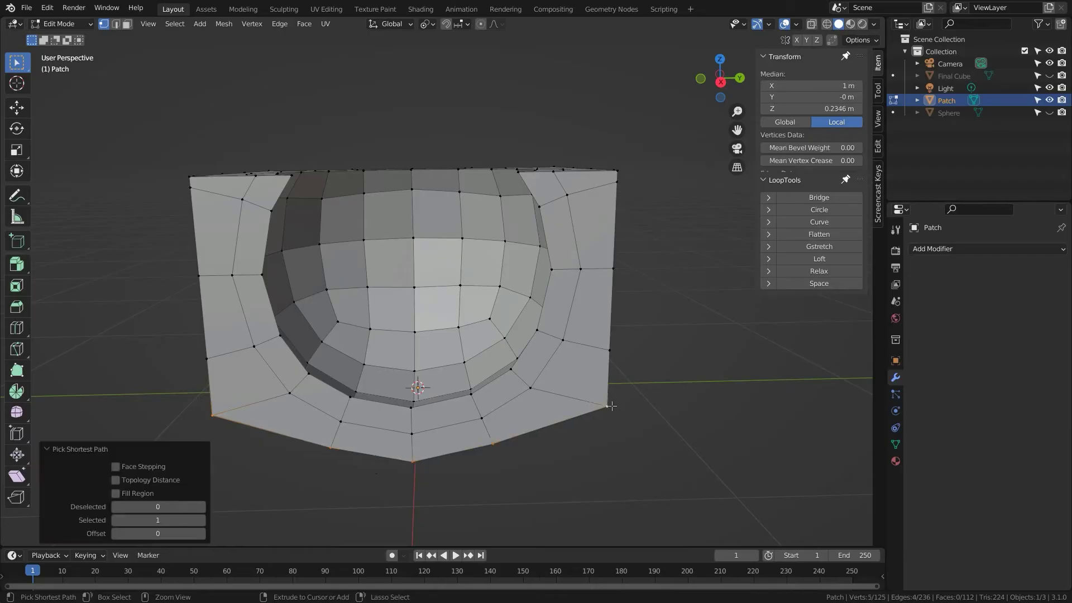
left_click(413, 461, "shift")
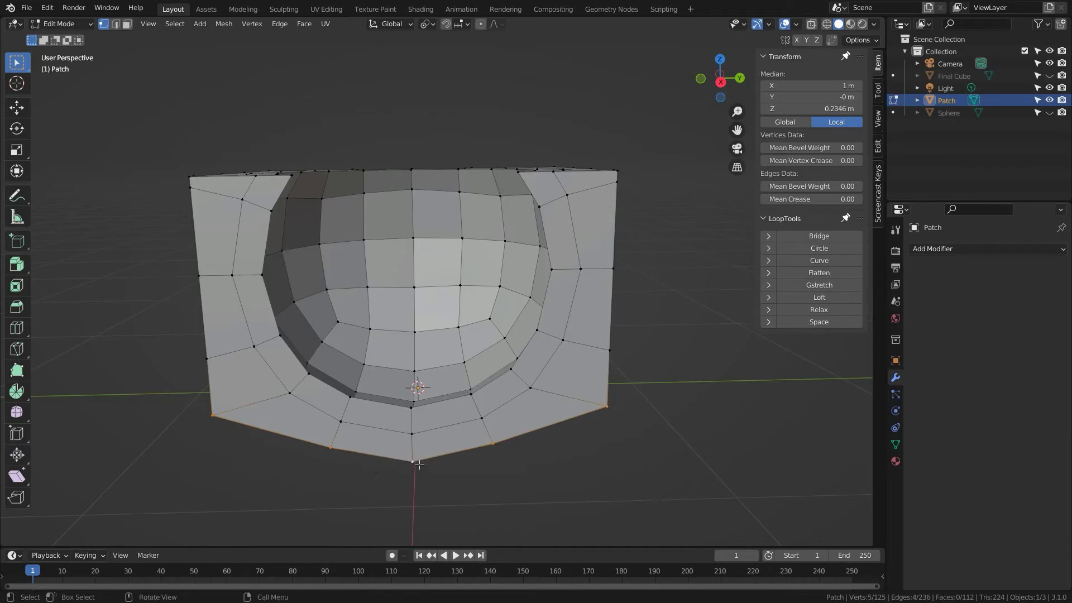
key("s")
key("z")
key("0")
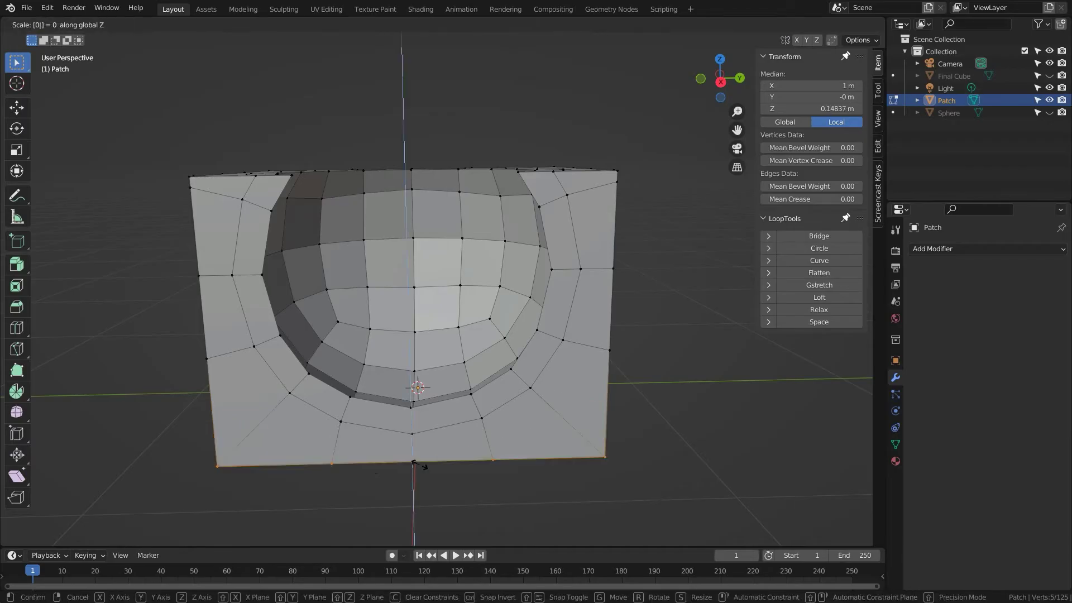
key("Return")
middle_click_drag(307, 264, 363, 291)
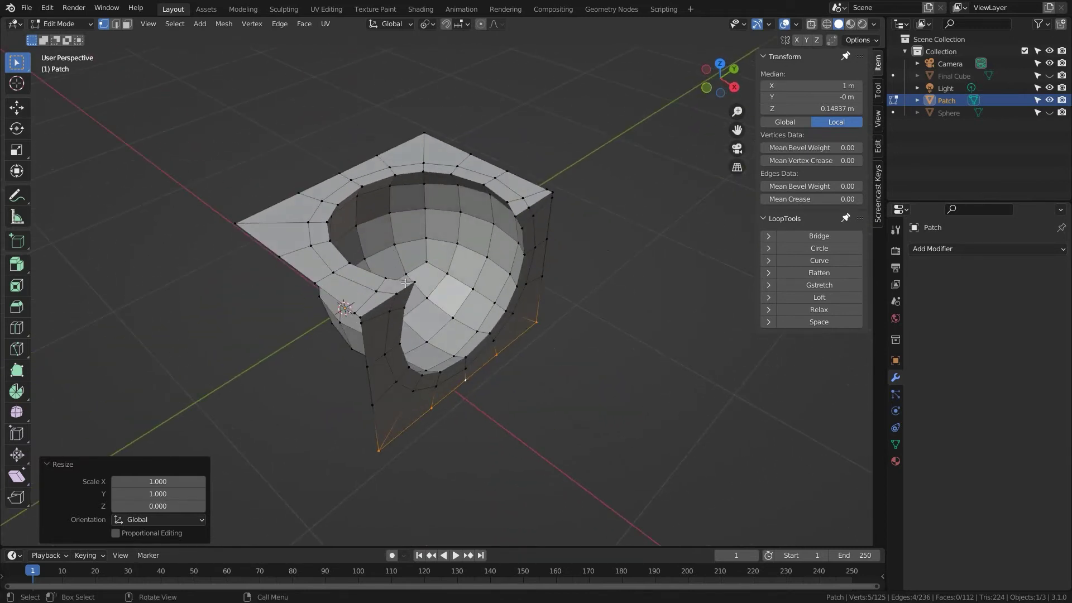
middle_click_drag(431, 283, 343, 309)
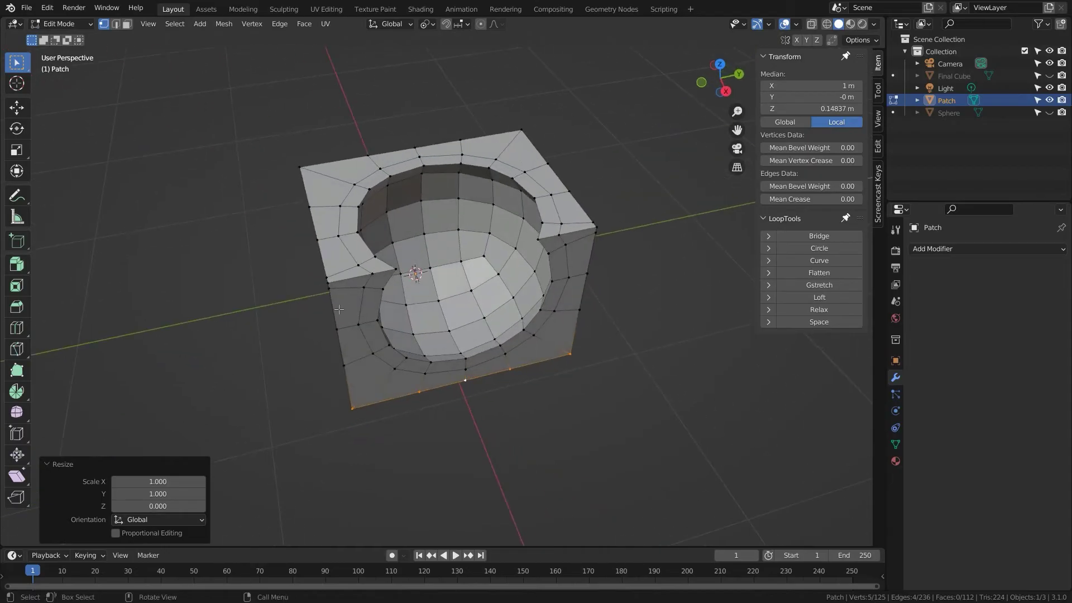
Straighten the two side border edges by scaling each vertex path to 0 along X.
left_click(327, 277)
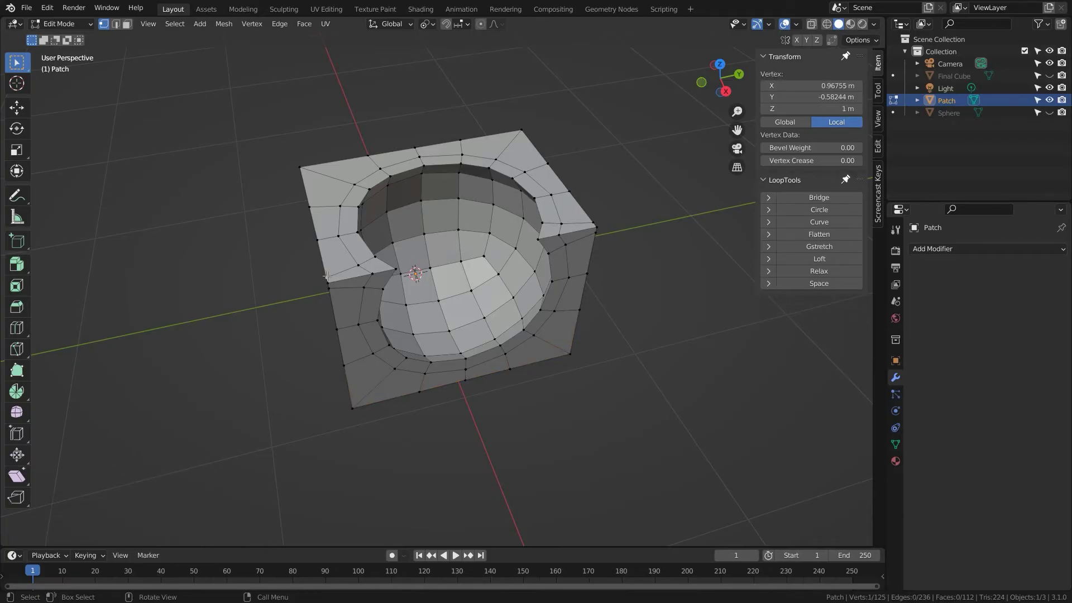
left_click(375, 256, "ctrl")
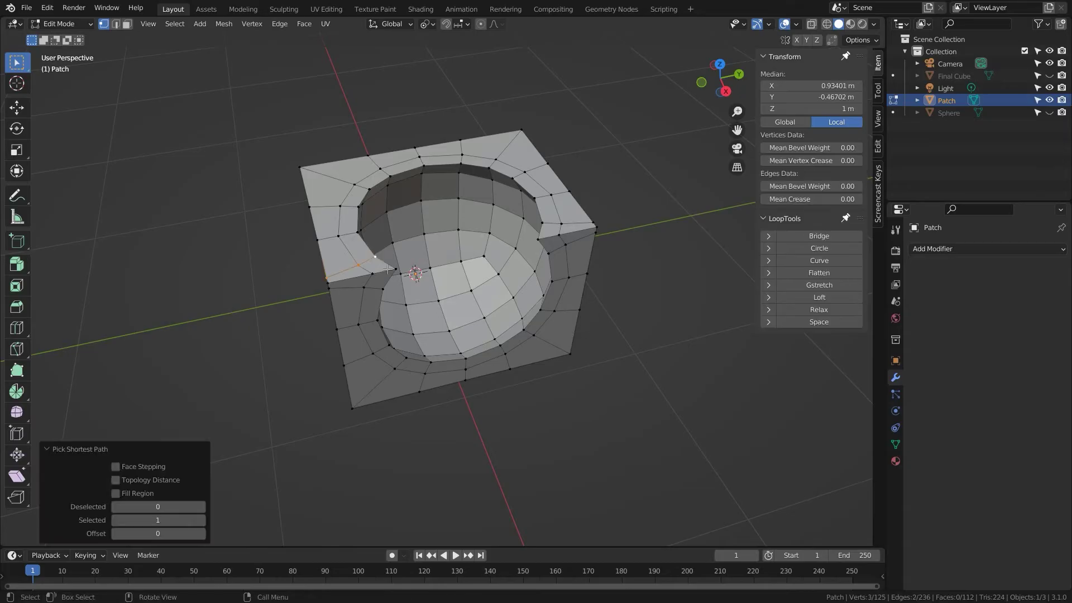
key("s")
key("x")
key("0")
key("Return")
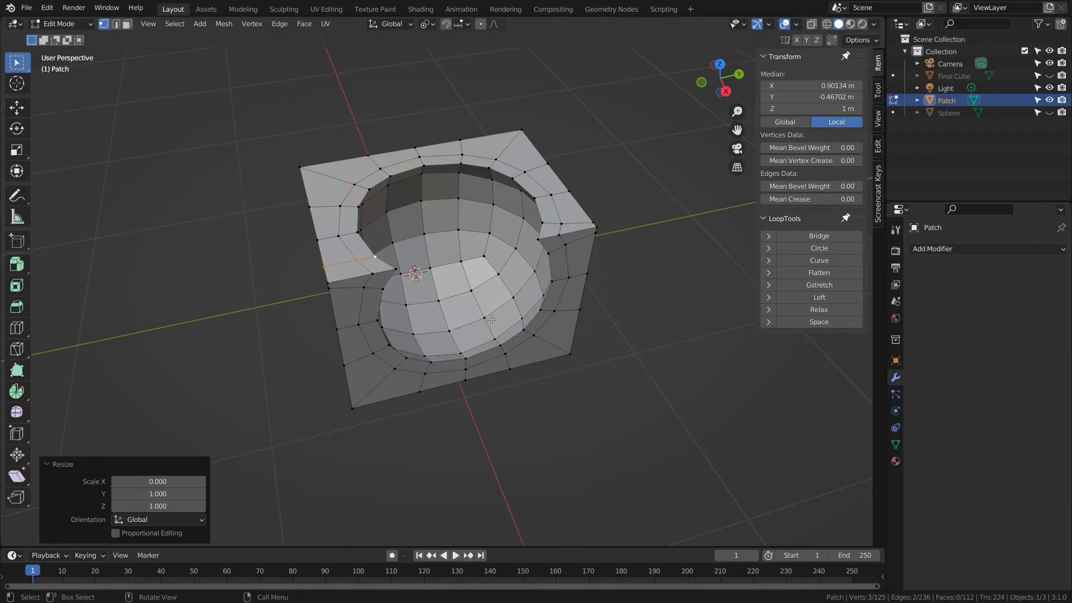
left_click(595, 223)
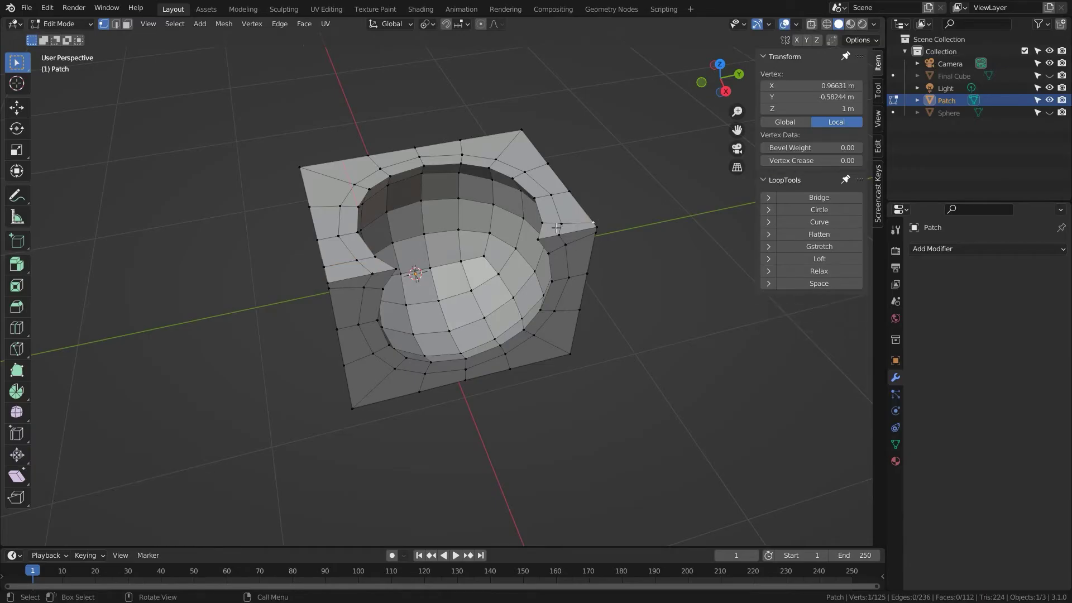
left_click(542, 223, "ctrl")
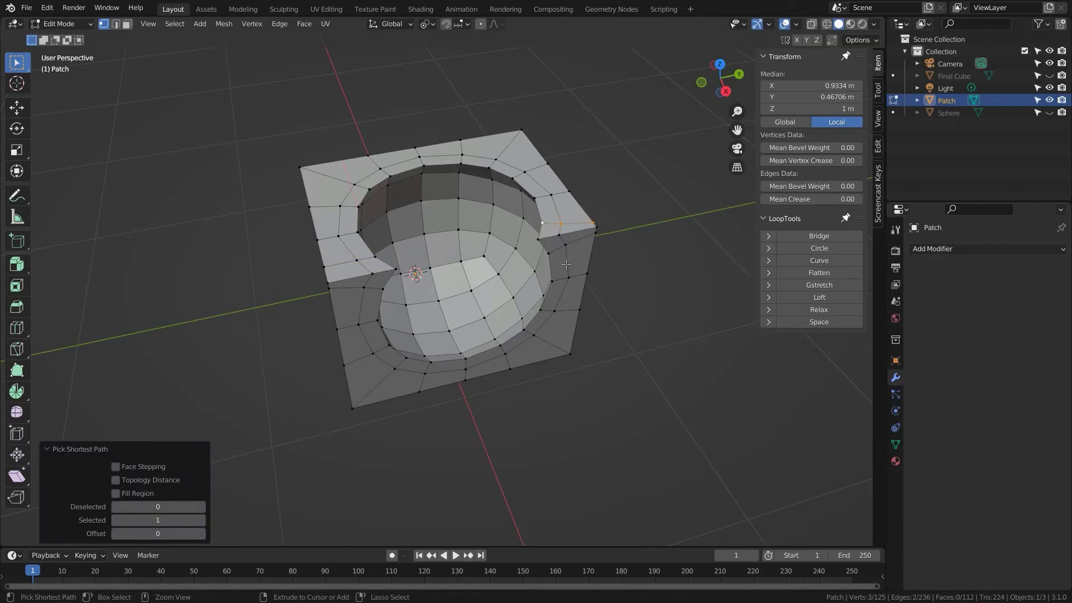
key("s")
key("x")
key("0")
key("Return")
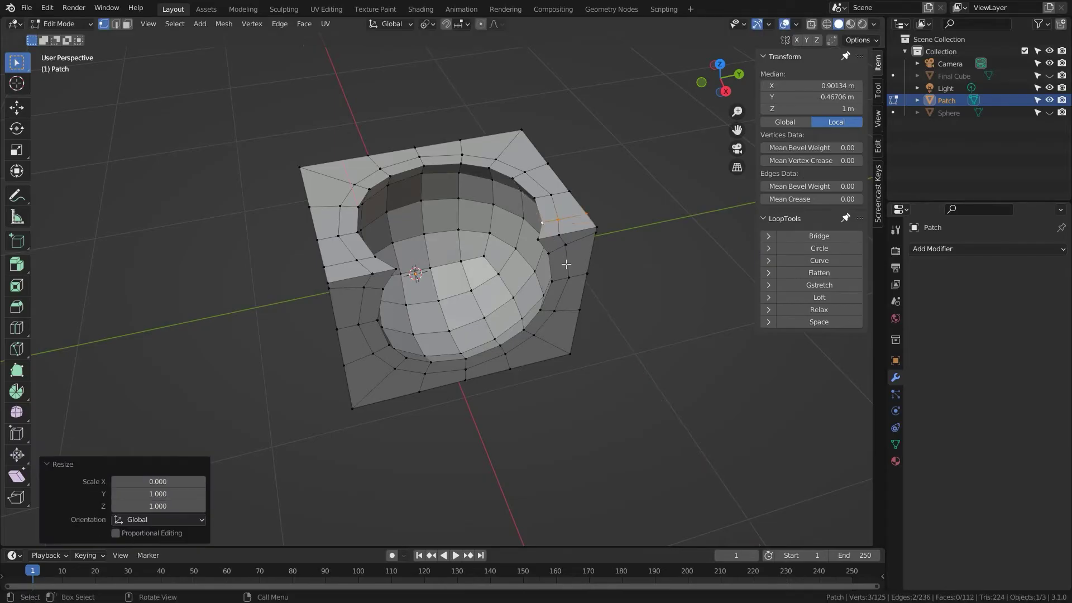
Level the near and far rim edges by scaling each vertex path to 0 along Z.
left_click(330, 289)
left_click(382, 289, "ctrl")
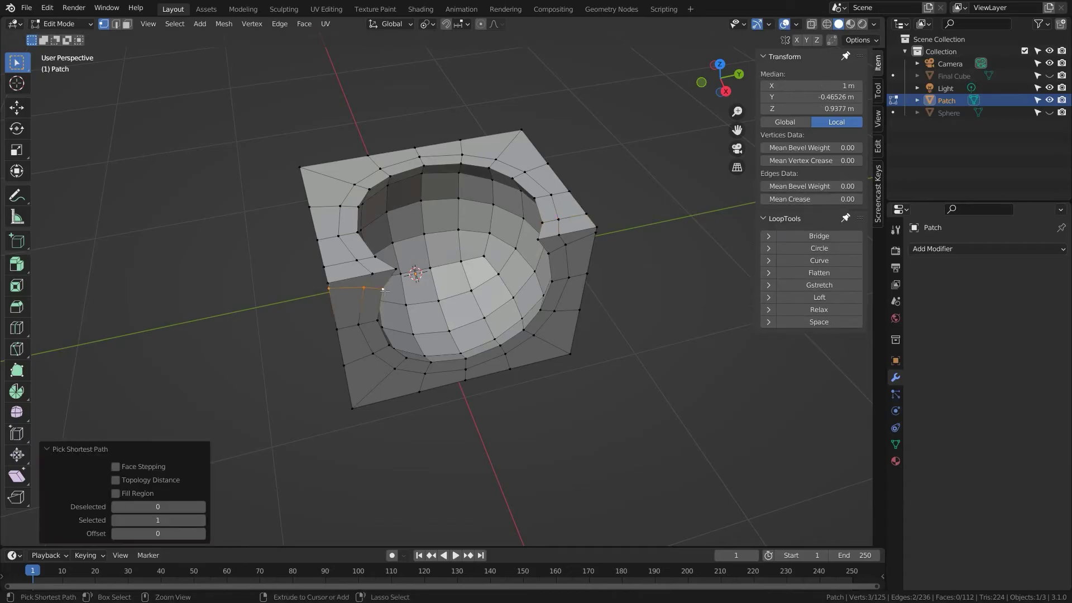
type("sz0")
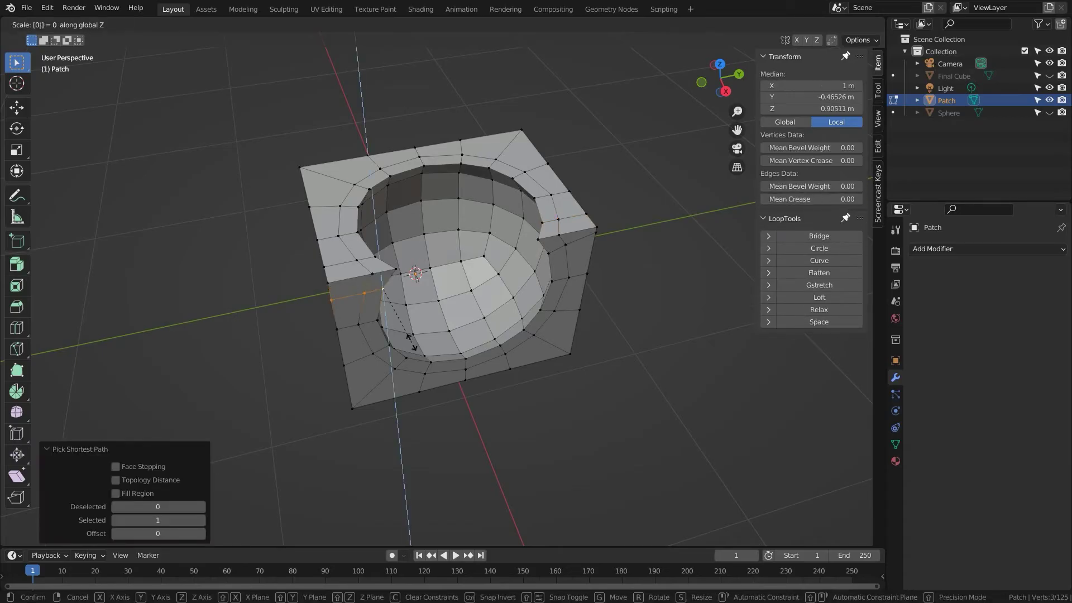
key("Return")
left_click(600, 236)
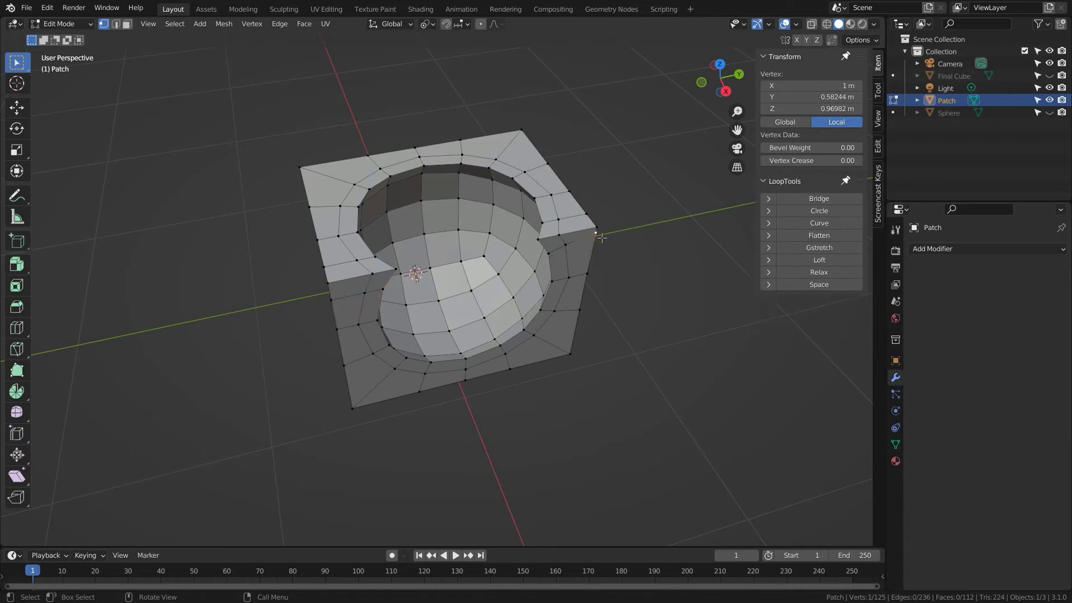
left_click(549, 253, "ctrl")
type("sz0")
key("Return")
In Object Mode, unhide the Final Cube and enable the wireframe overlay.
middle_click_drag(363, 341, 537, 307)
key("Tab")
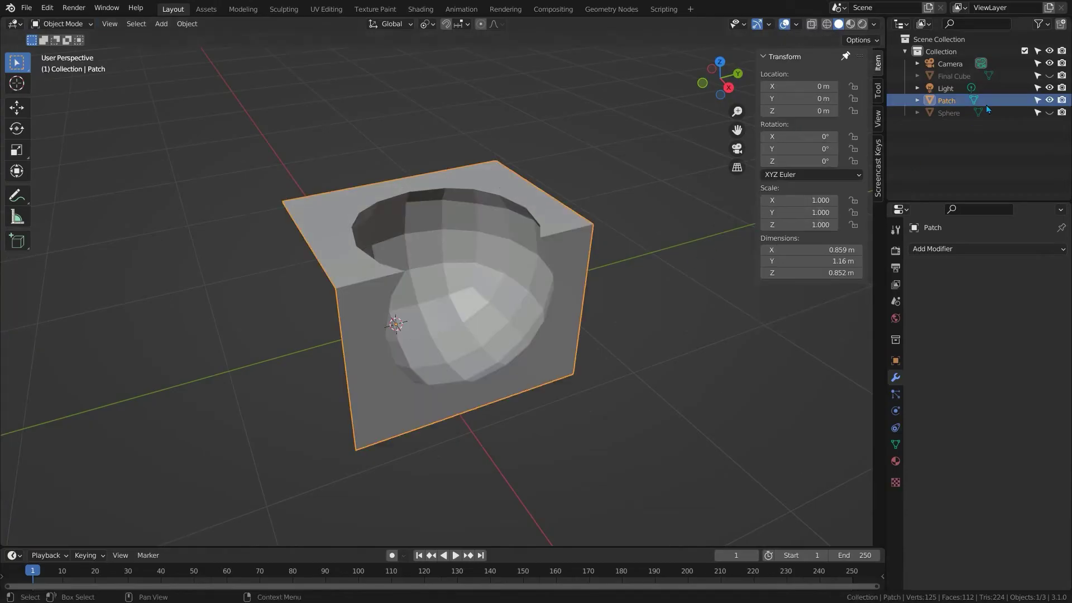
left_click(1050, 76)
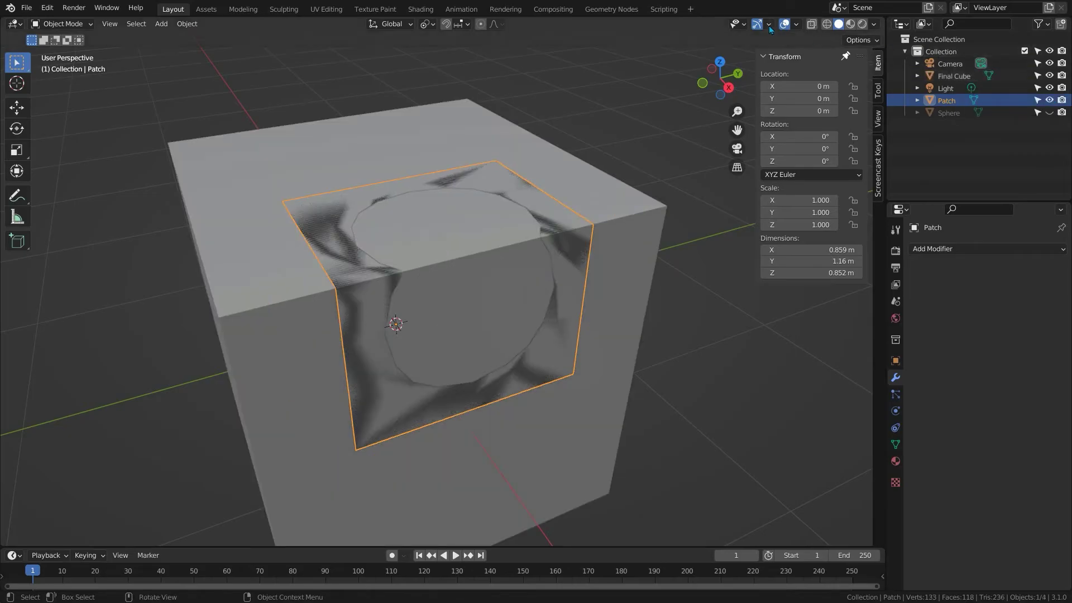
left_click(798, 26)
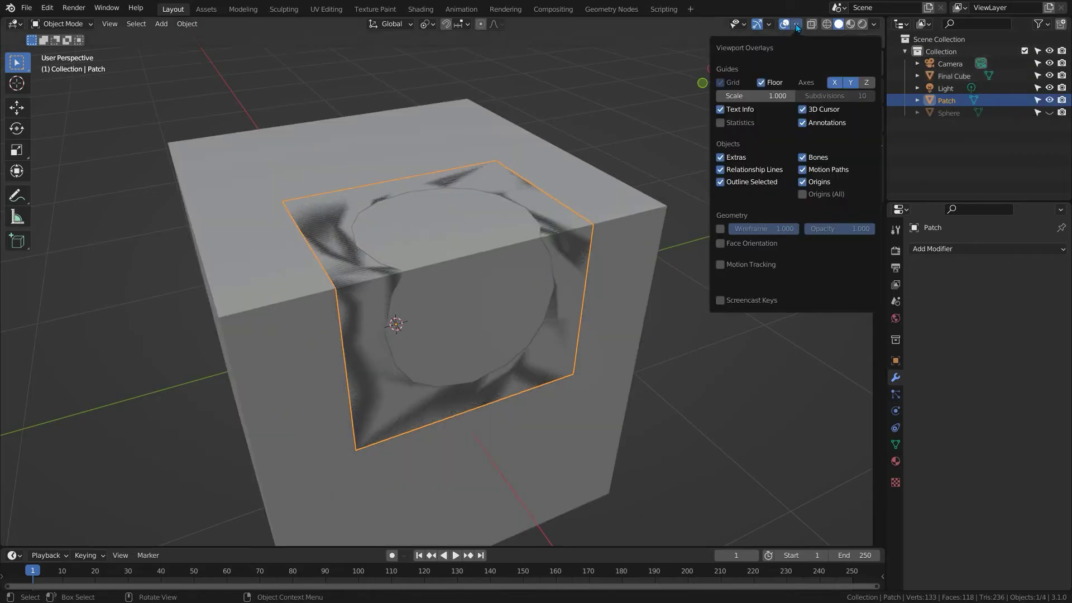
left_click(721, 229)
Select the Final Cube and turn on snapping, adjusting its snap target.
middle_click_drag(509, 162, 482, 191)
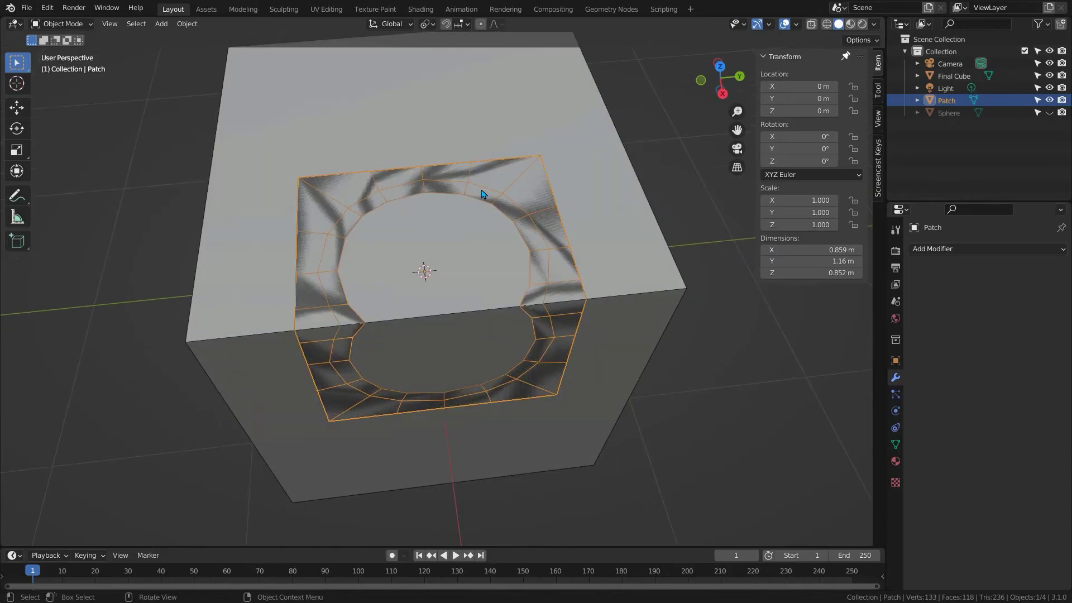
left_click(270, 144)
middle_click_drag(533, 176, 572, 192)
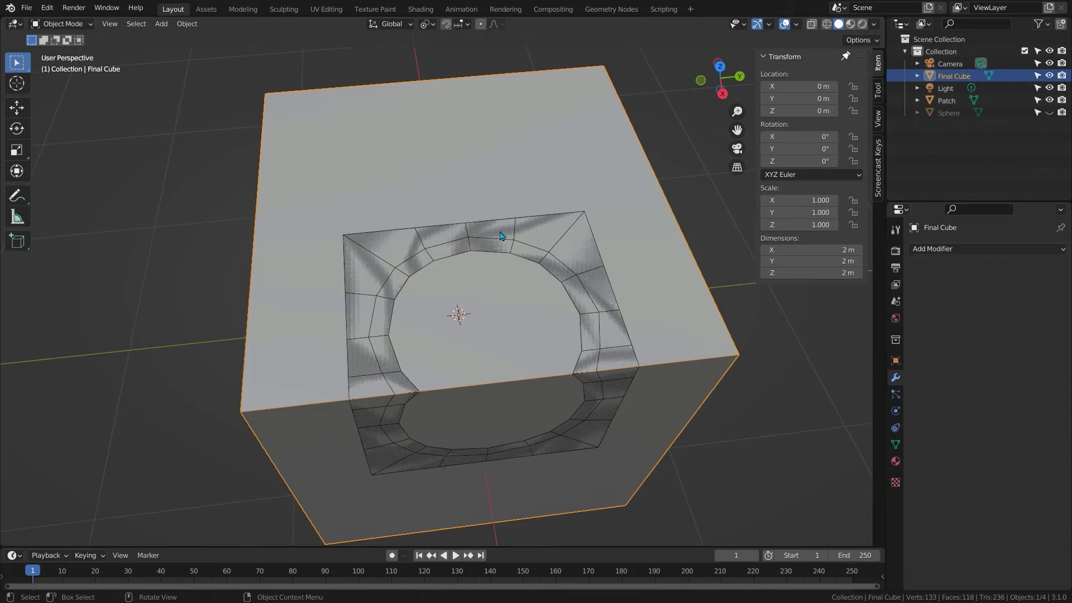
left_click(446, 24)
left_click(461, 24)
In Edit Mode, add two loop cuts on the Final Cube slid toward its left and right sides.
key("Tab")
key("ctrl+r")
left_click(441, 83)
left_click_drag(441, 82, 346, 235)
key("ctrl+r")
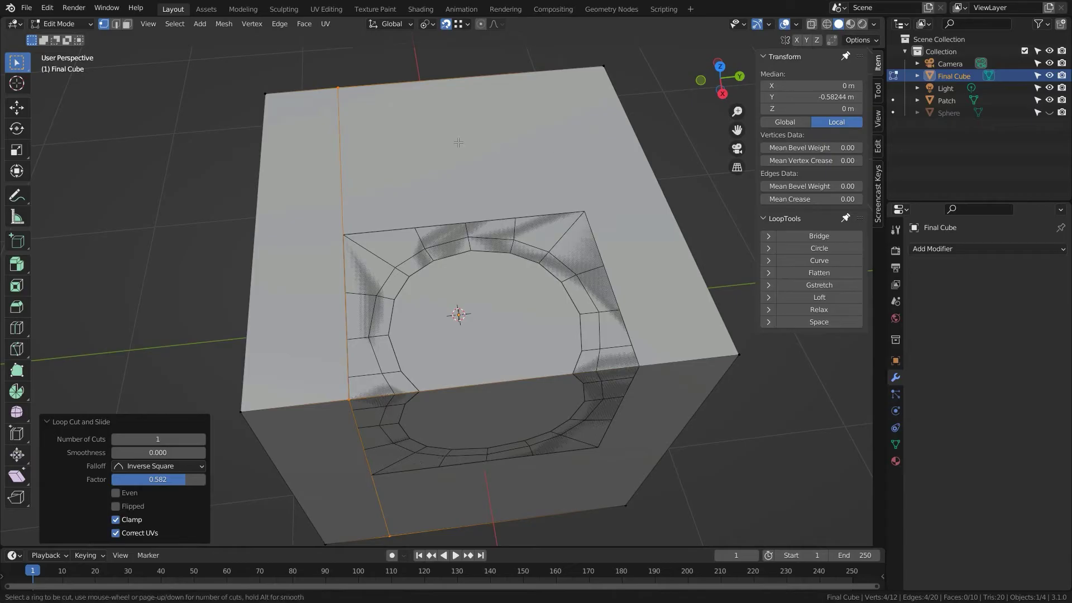
left_click_drag(456, 80, 582, 213)
key("ctrl")
Add two more loop cuts, one slid near the patch's lower edge.
key("ctrl+r")
left_click_drag(255, 225, 349, 240)
middle_click_drag(486, 330, 271, 373)
key("ctrl+r")
left_click_drag(320, 398, 340, 371)
middle_click_drag(413, 174, 420, 236)
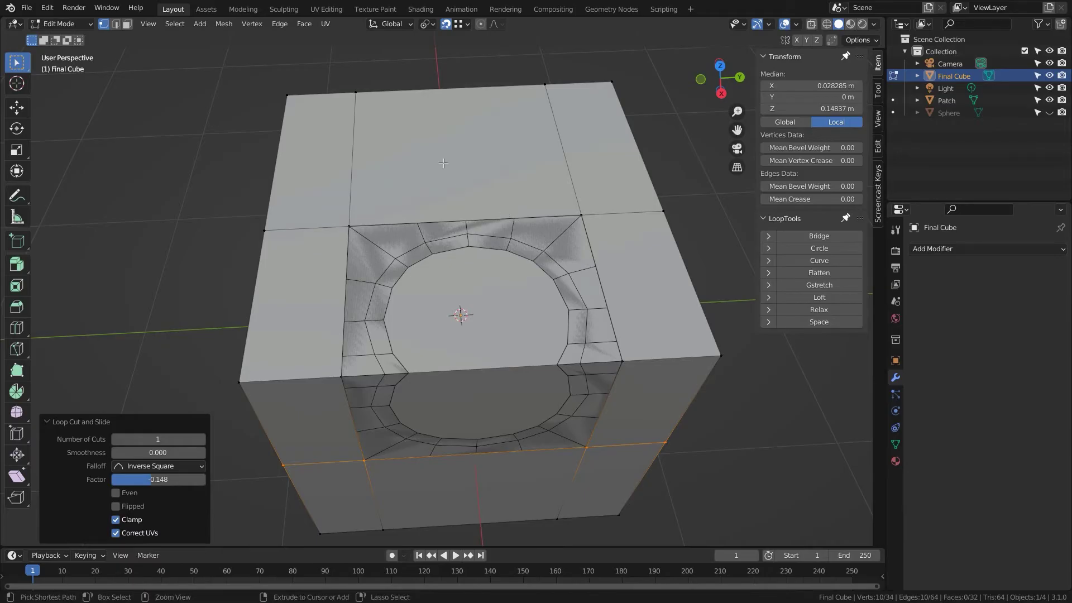
Add three loop cuts across the top and slide them to even spacing.
key("ctrl+r")
key("3")
left_click(448, 92)
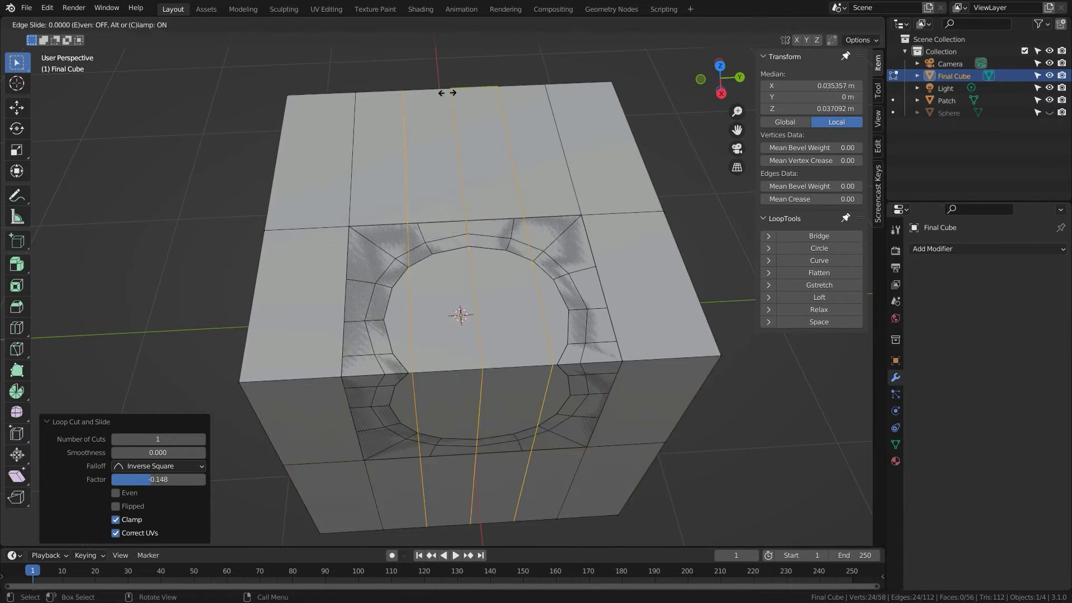
right_click(446, 92)
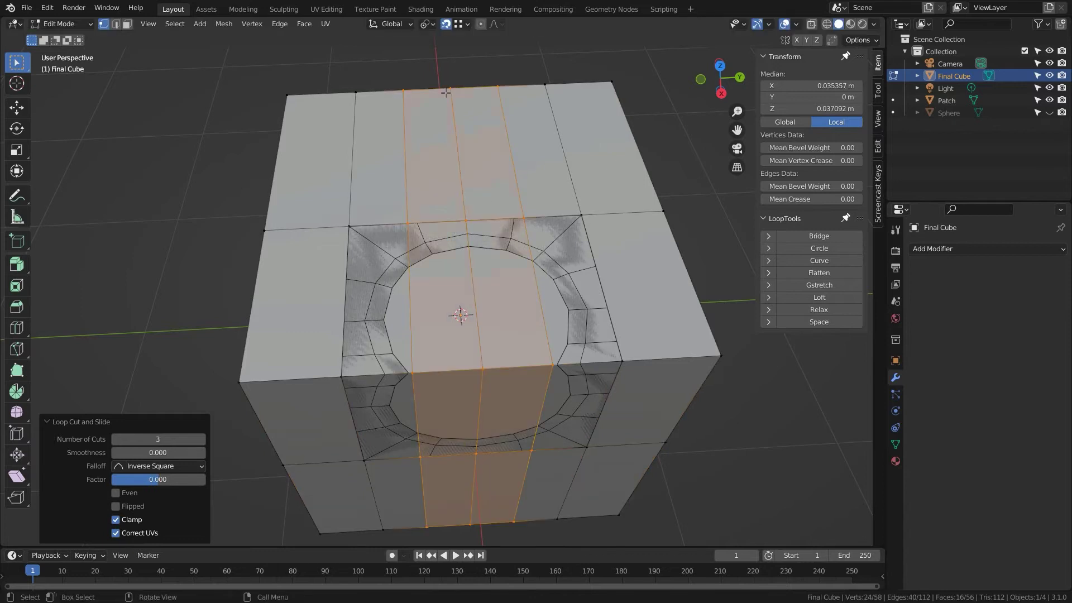
left_click(407, 173, "alt")
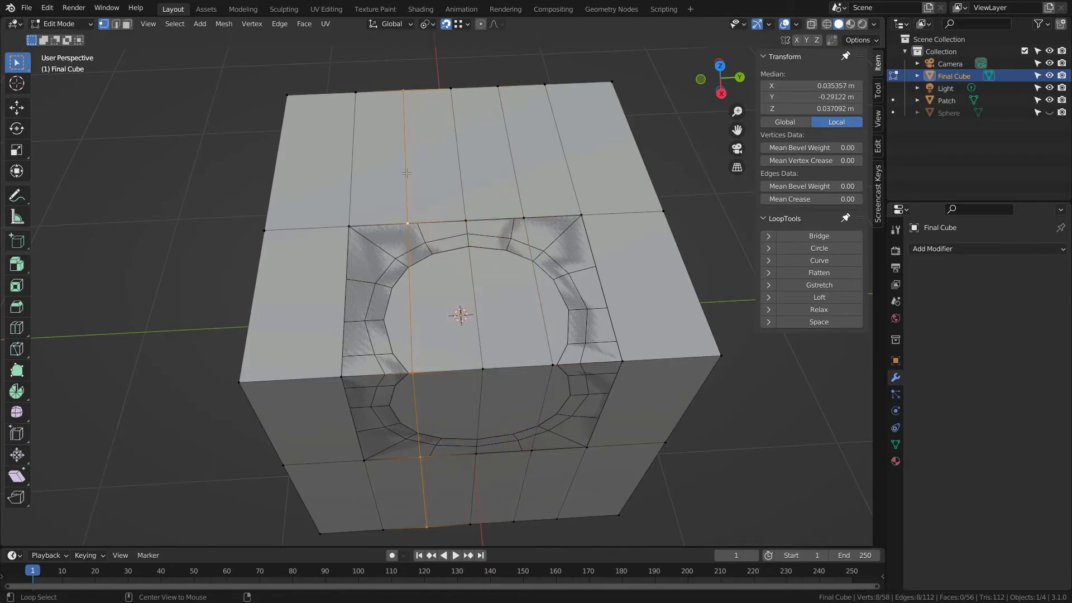
key("g")
key("g")
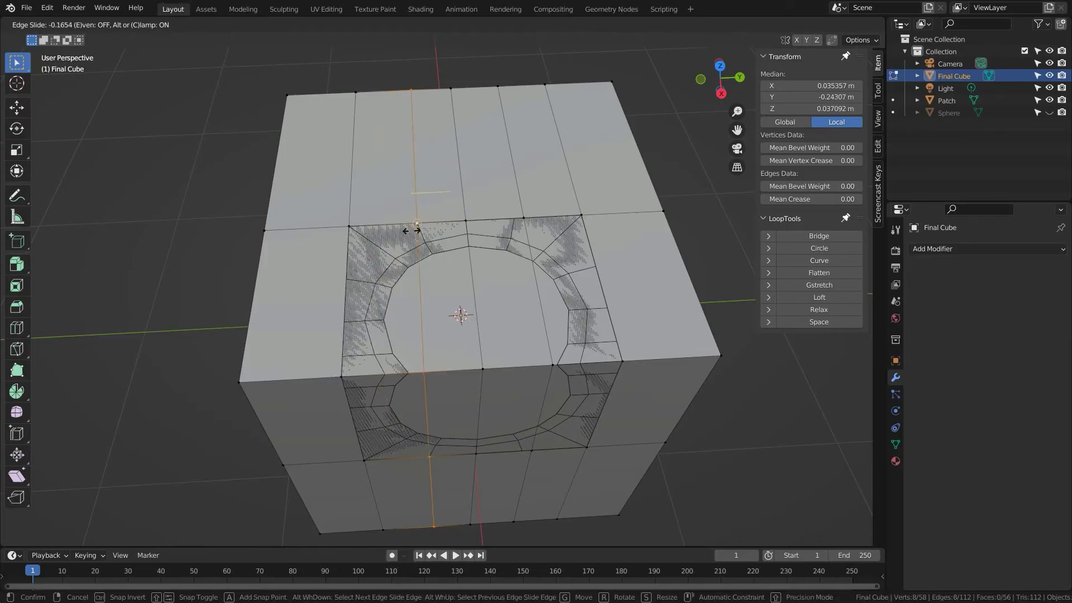
left_click(417, 223)
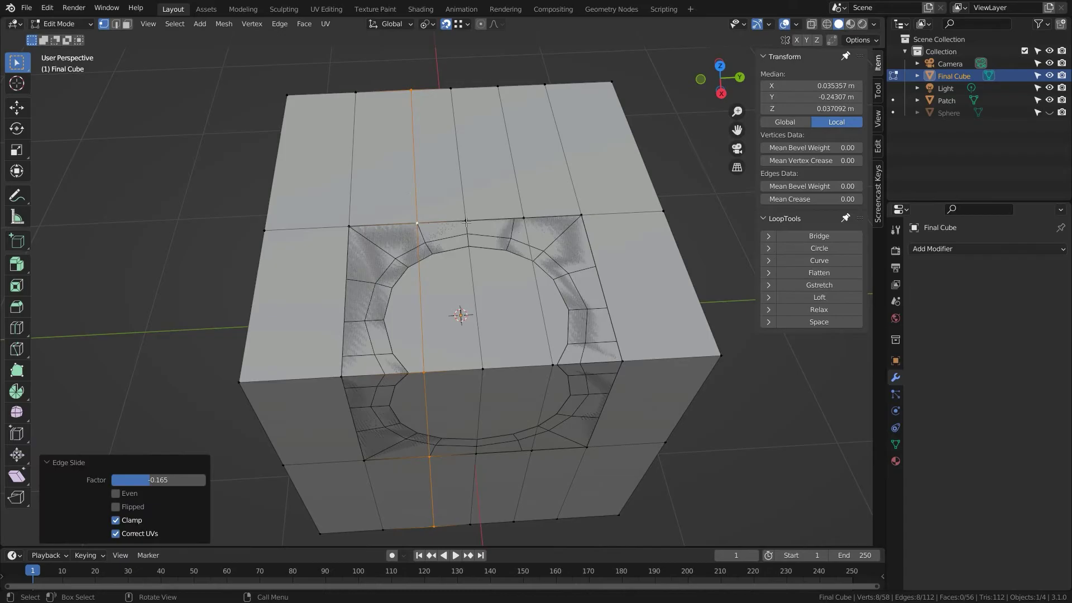
left_click(464, 193, "alt")
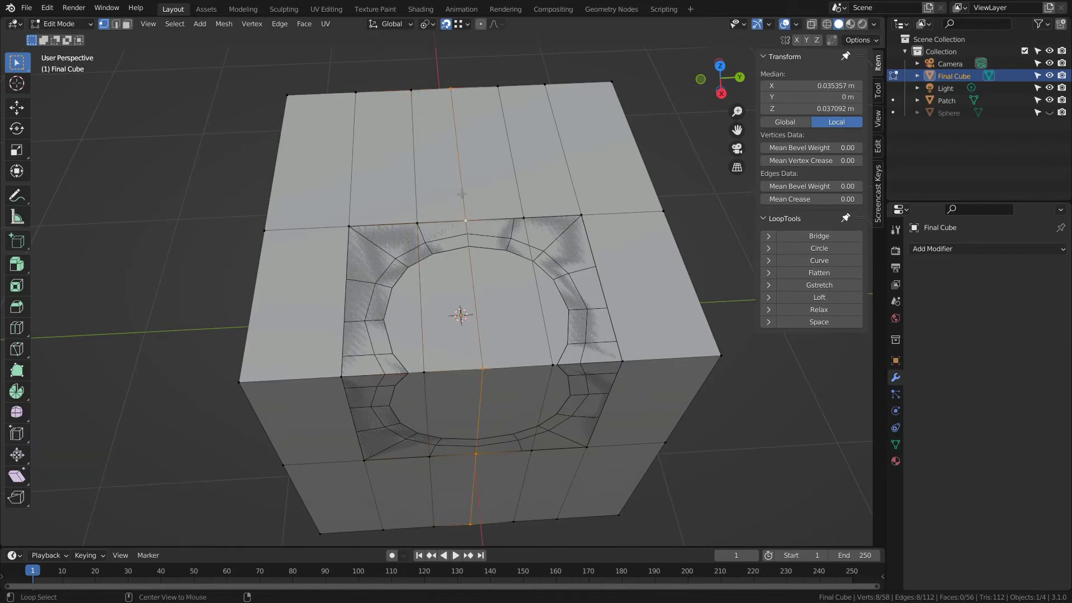
key("g")
key("g")
left_click(468, 222)
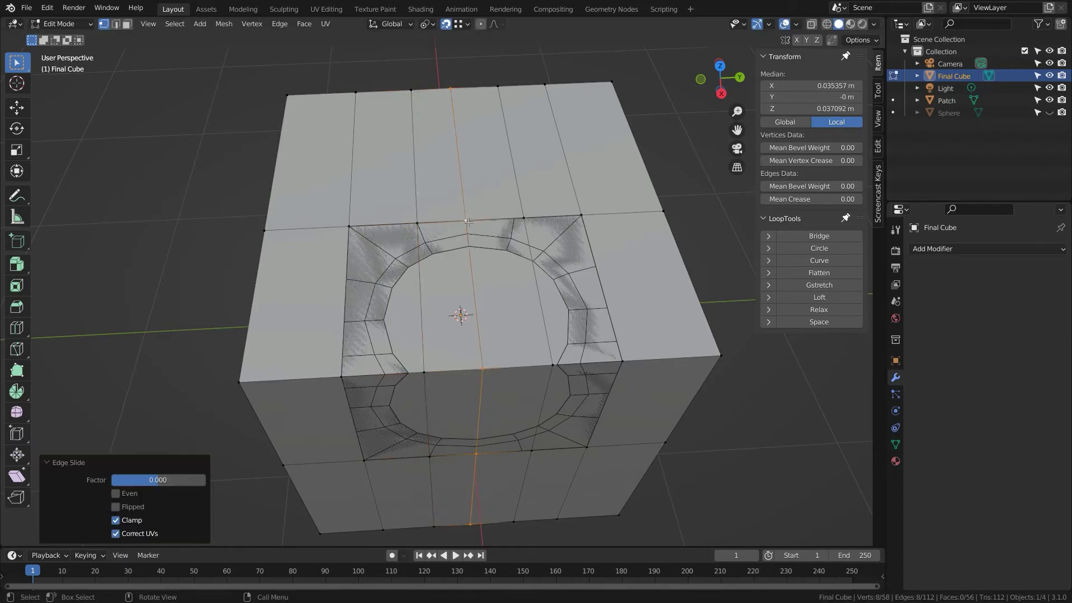
left_click(514, 176, "alt")
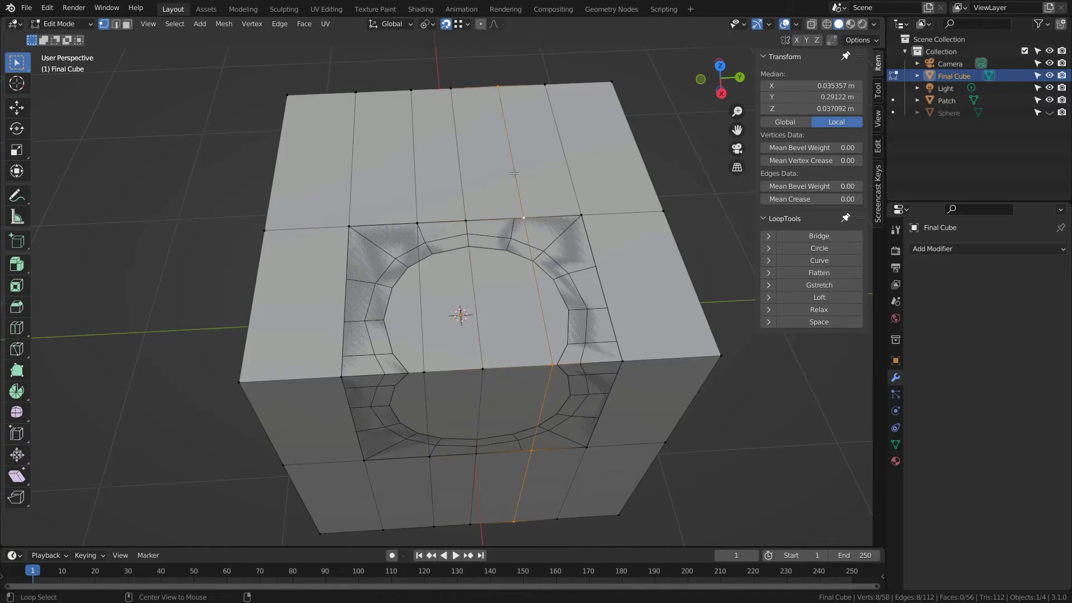
key("g")
key("g")
left_click(347, 233)
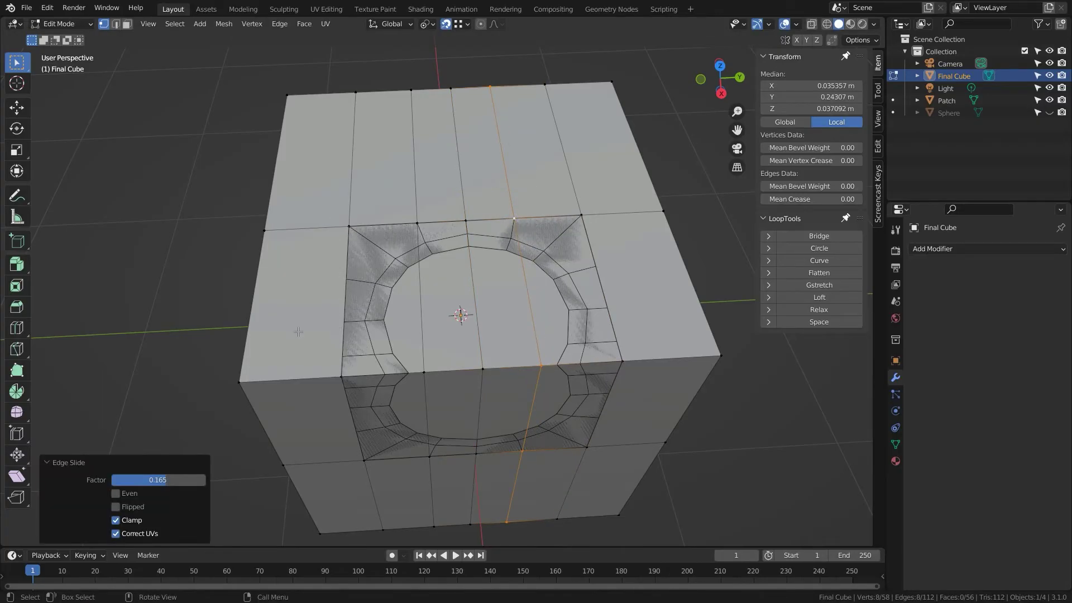
Add three more loop cuts and move them along X to fit the outline.
key("ctrl+r")
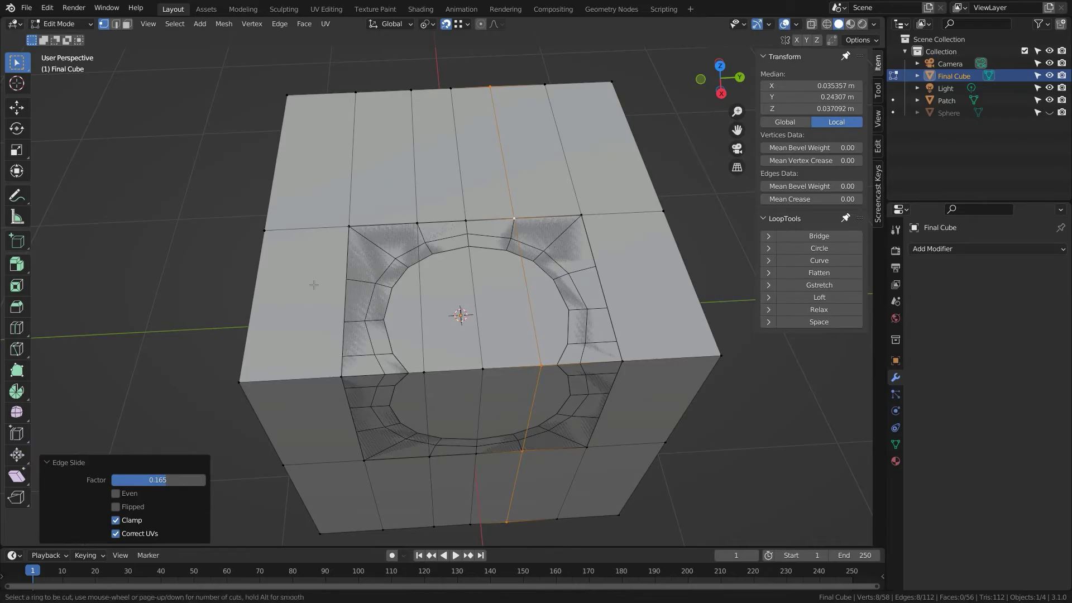
scroll(308, 300, "up", 2)
left_click(255, 301)
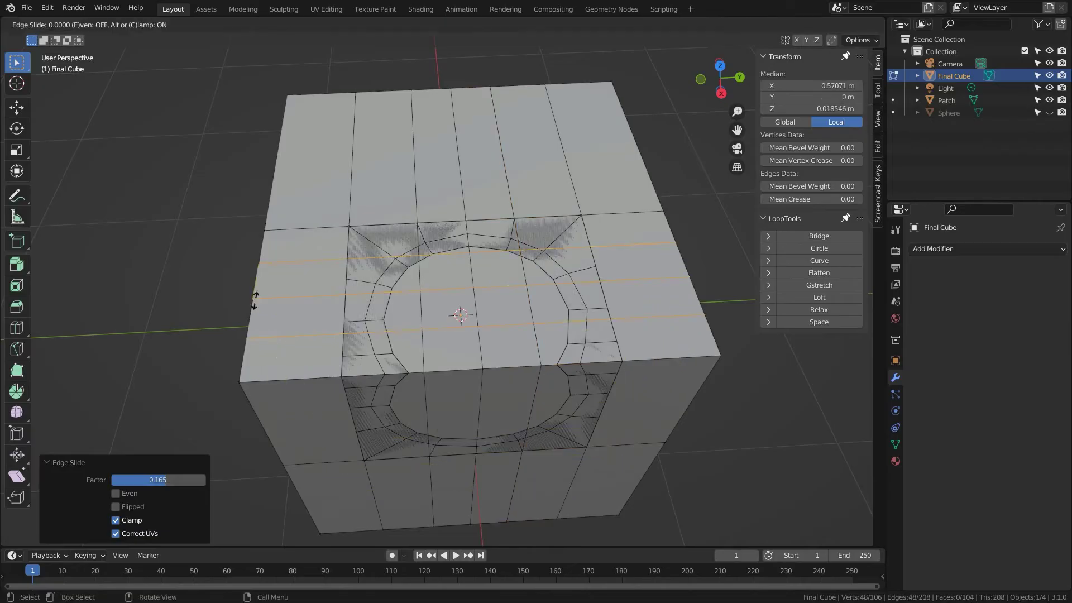
right_click(255, 301)
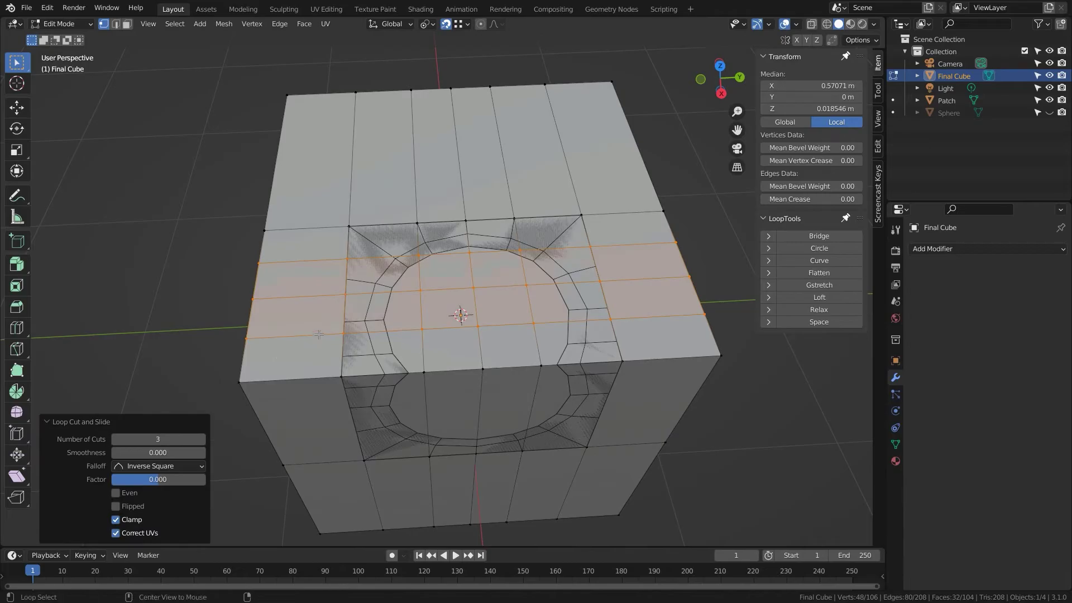
left_click(319, 334, "alt")
key("g")
key("x")
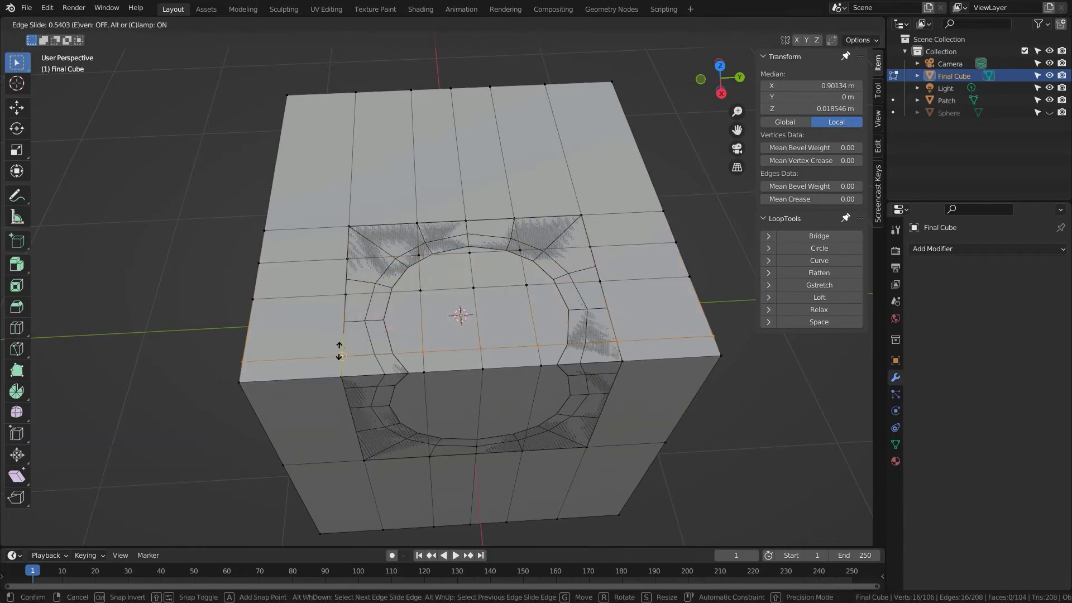
left_click(347, 358)
left_click(324, 256, "alt")
key("g")
key("x")
left_click(353, 323)
middle_click_drag(439, 396, 430, 333)
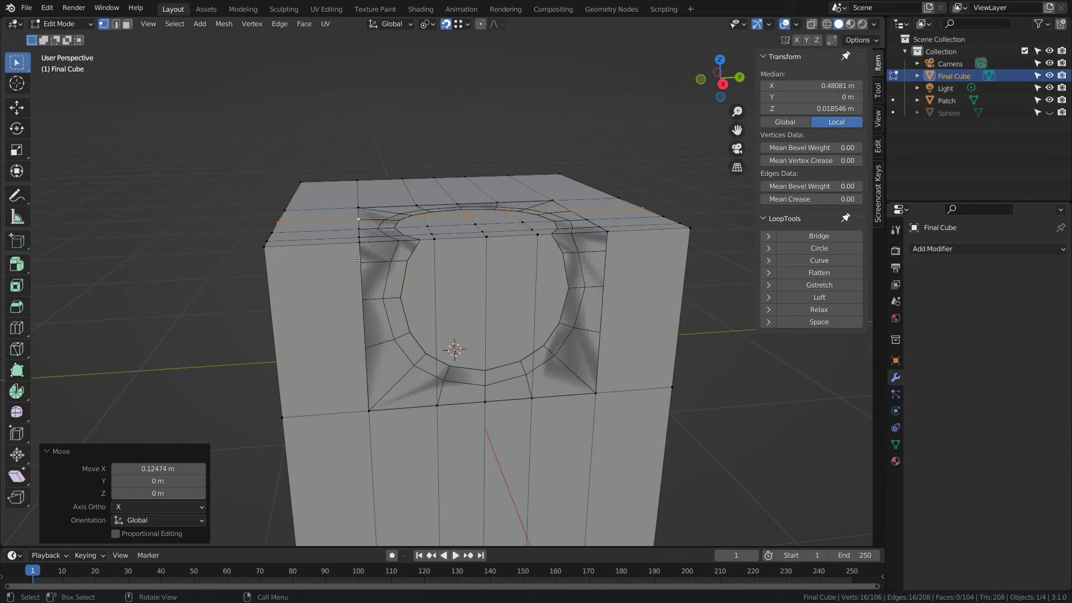
Cut three horizontal loops across the front and slide the upper one downward.
key("ctrl+r")
scroll(272, 322, "up", 2)
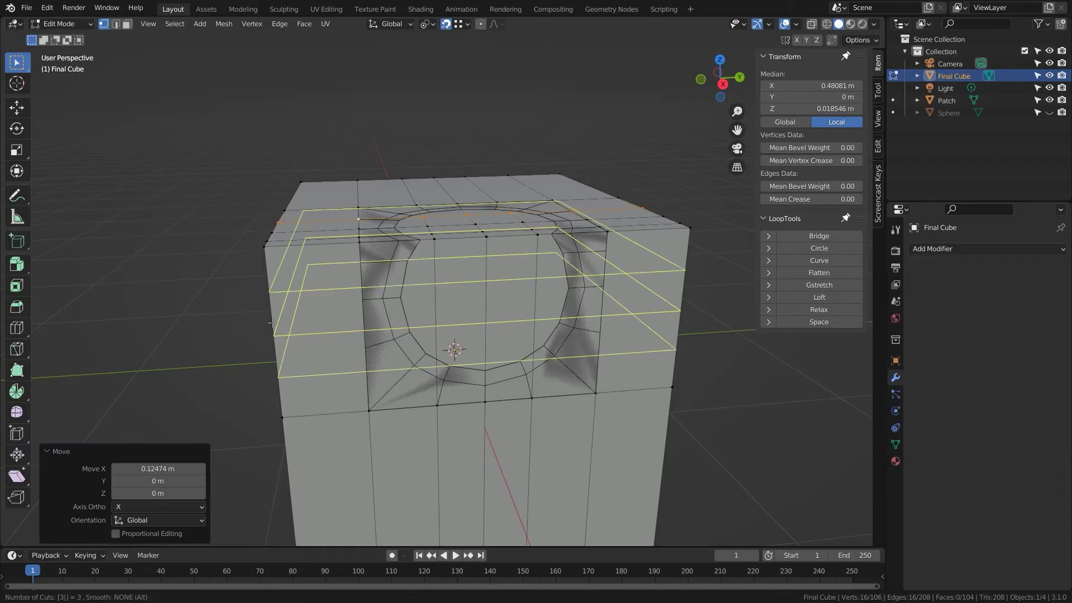
left_click(272, 323)
right_click(272, 323)
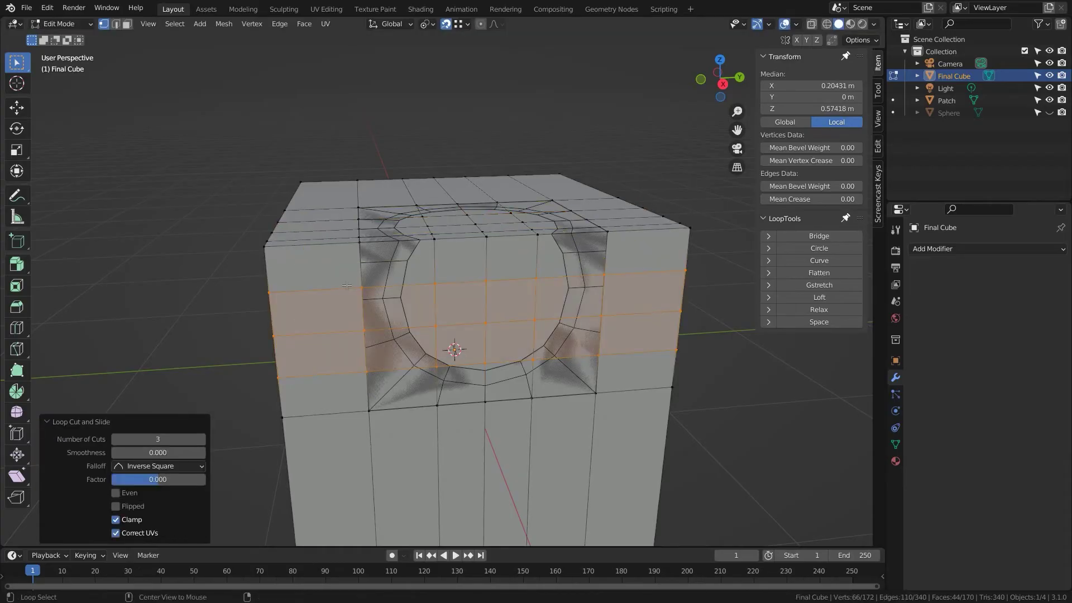
left_click(346, 288, "alt")
key("g")
key("g")
left_click(355, 260)
key("g")
left_click(356, 306)
key("g")
key("g")
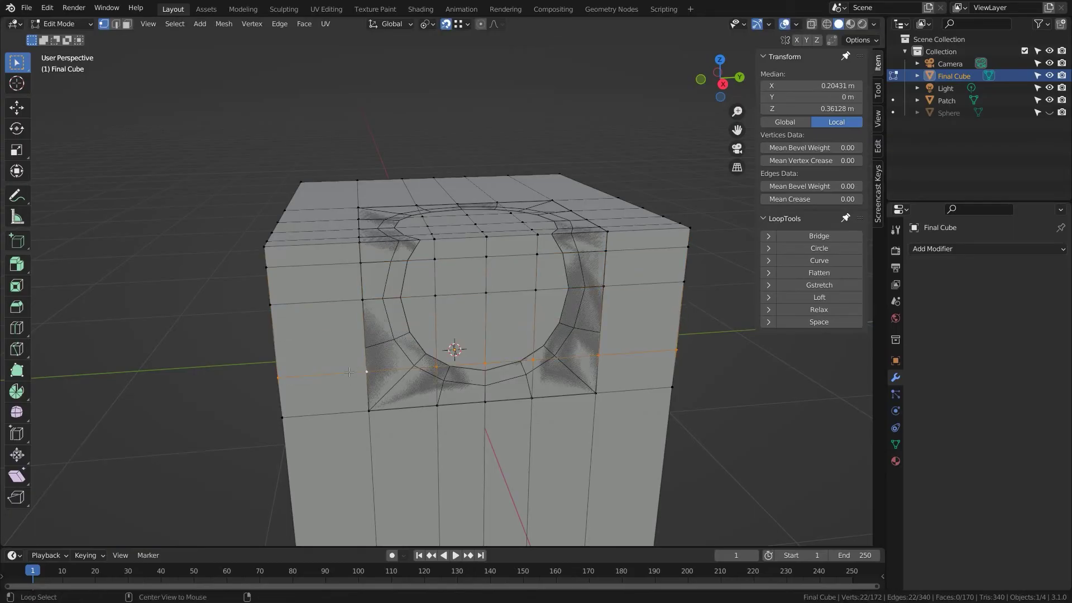
left_click(357, 356)
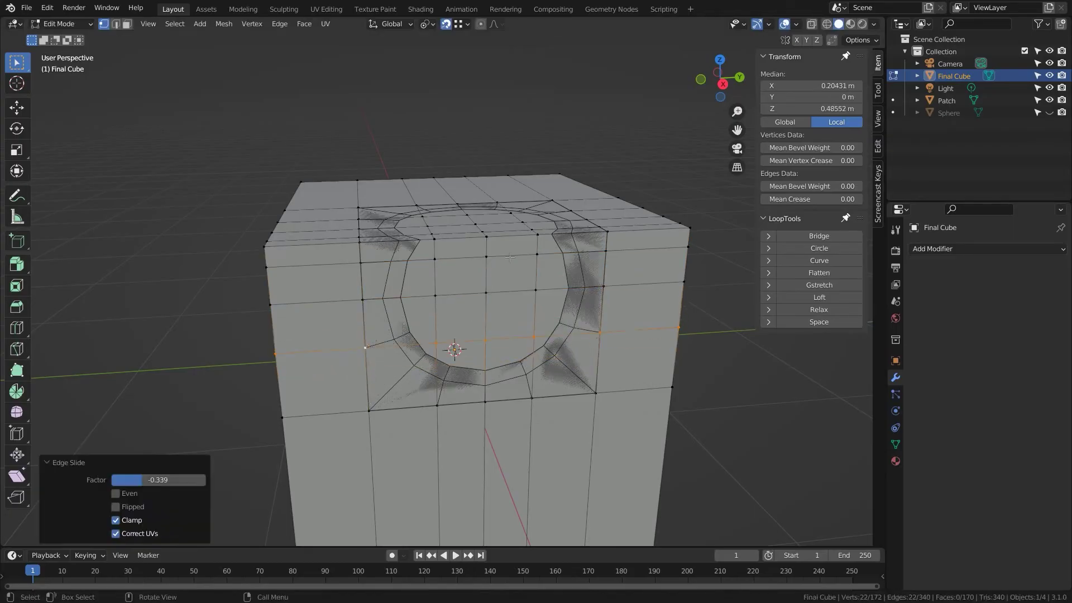
middle_click_drag(586, 191, 578, 220)
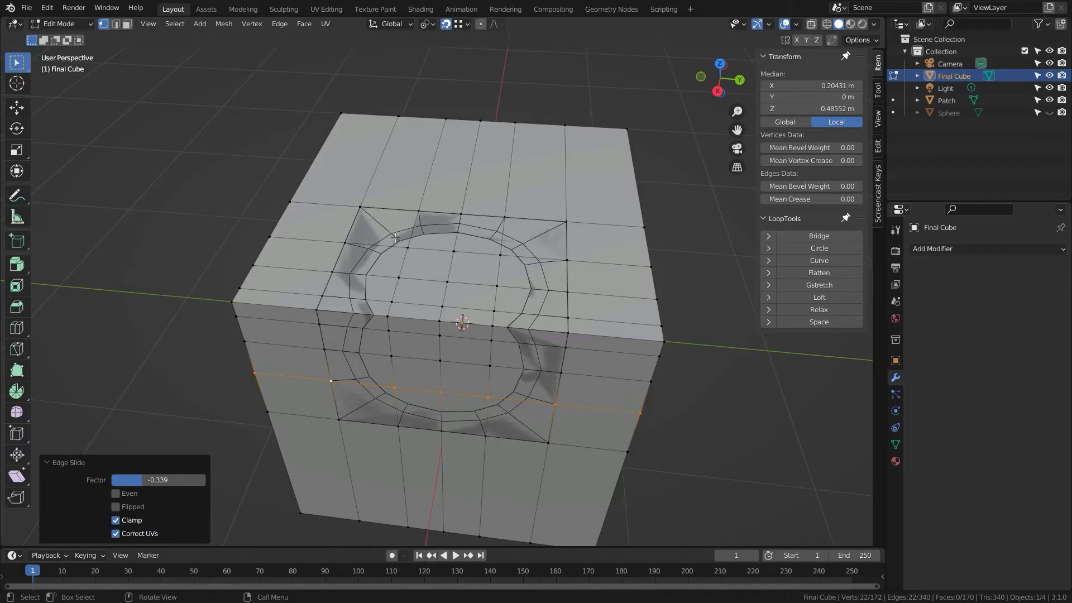
key("3")
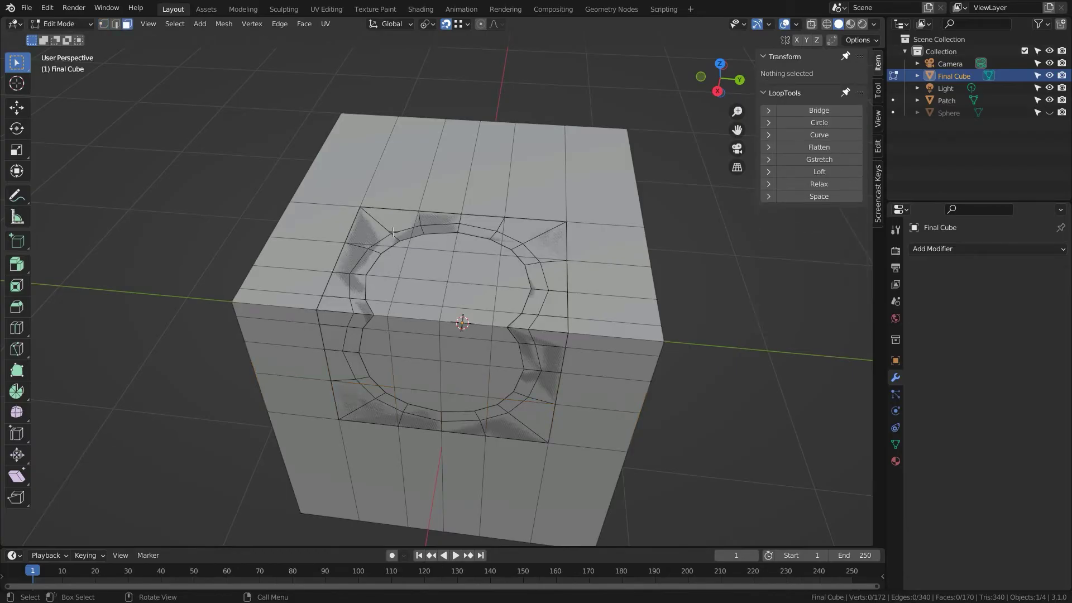
Select the block of faces inside the rounded outline and delete them, exposing the cavity.
left_click(393, 231)
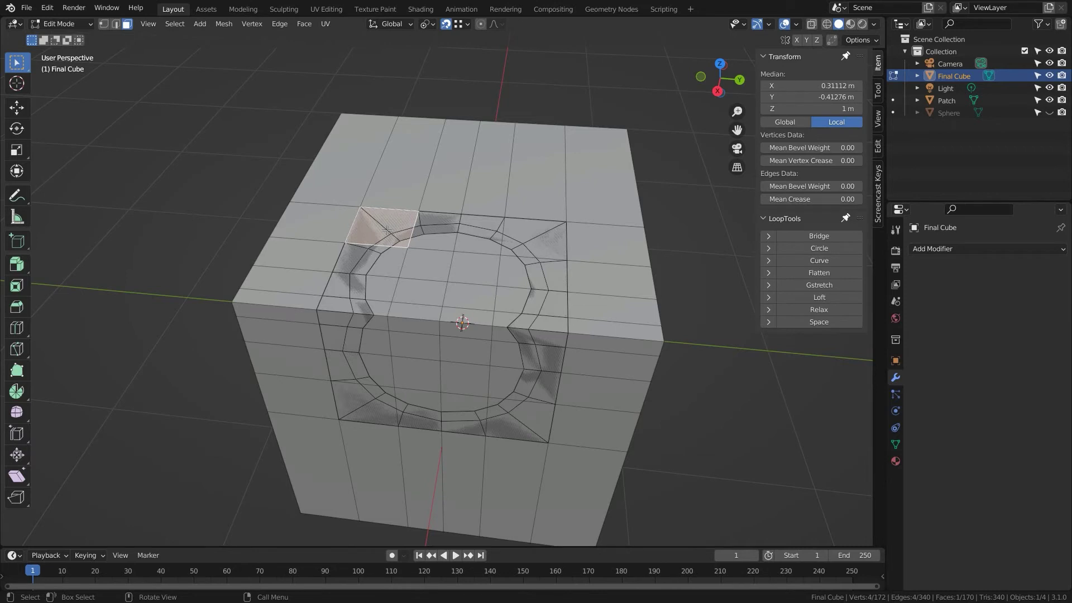
left_click(528, 430, "ctrl")
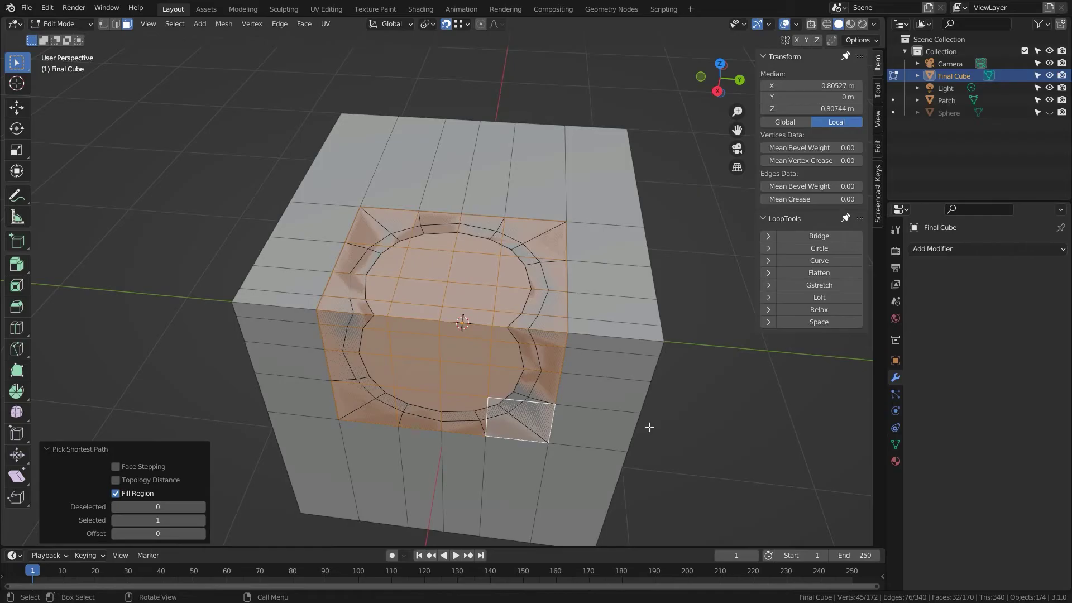
key("x")
left_click(619, 423)
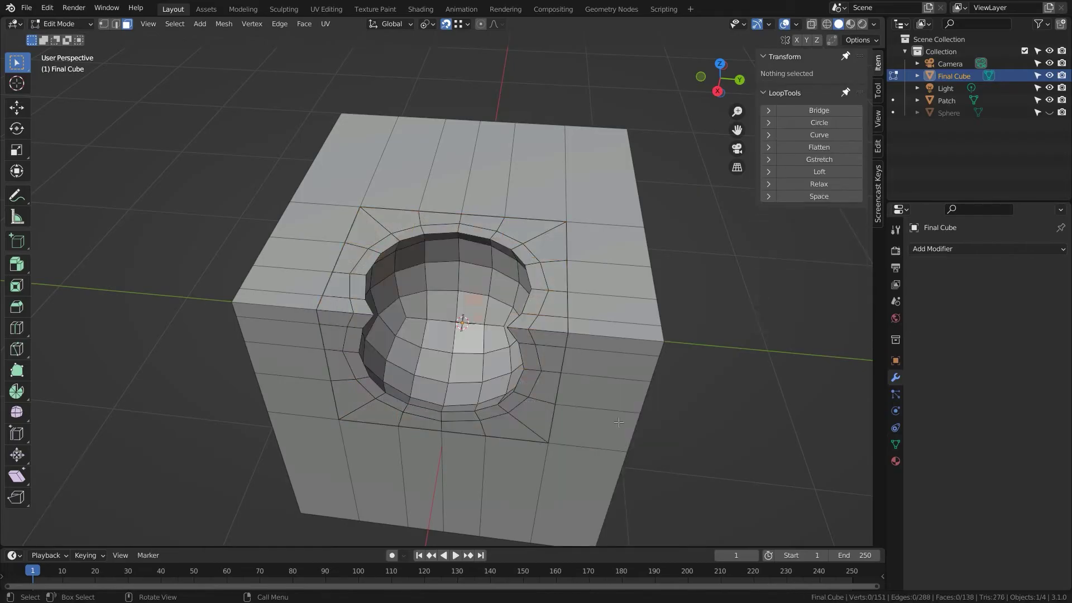
middle_click_drag(413, 356, 427, 346)
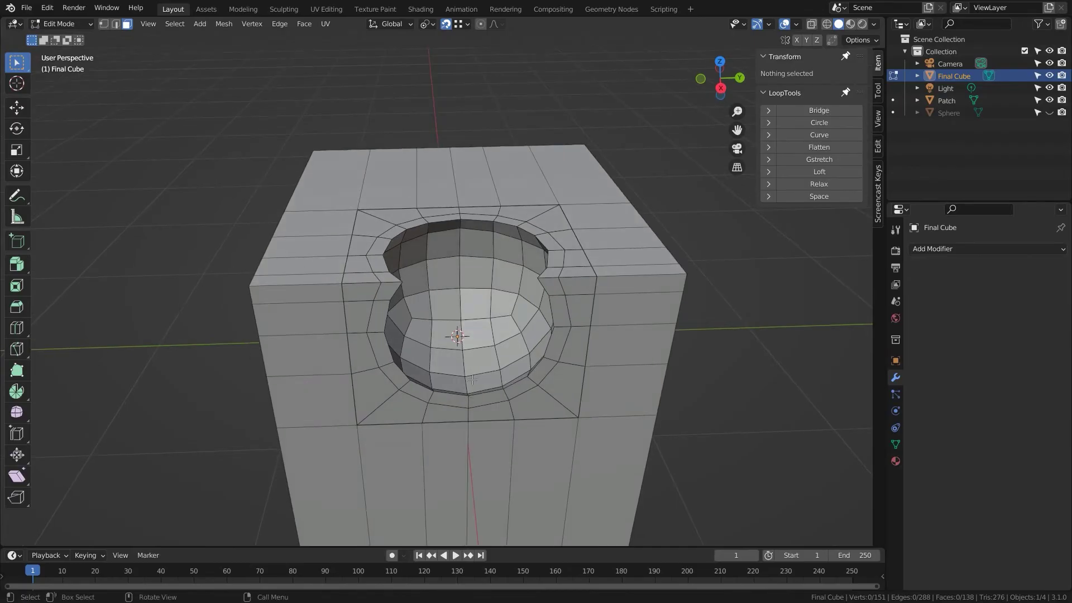
middle_click_drag(472, 379, 427, 231)
Join the Patch cavity piece into Final Cube, making one 276-vertex, 250-face mesh.
key("Tab")
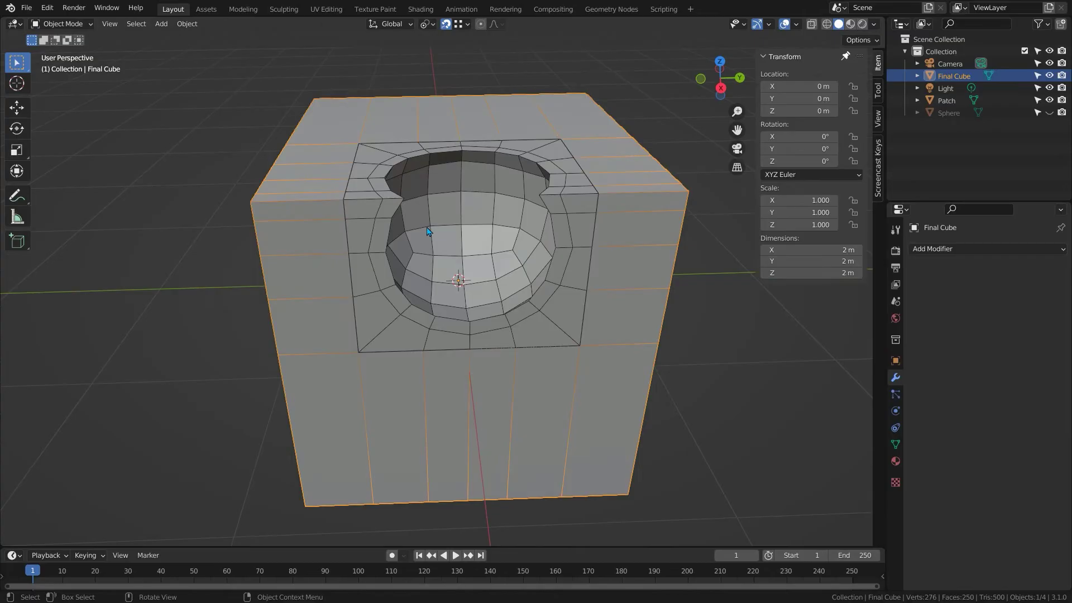
left_click(383, 208)
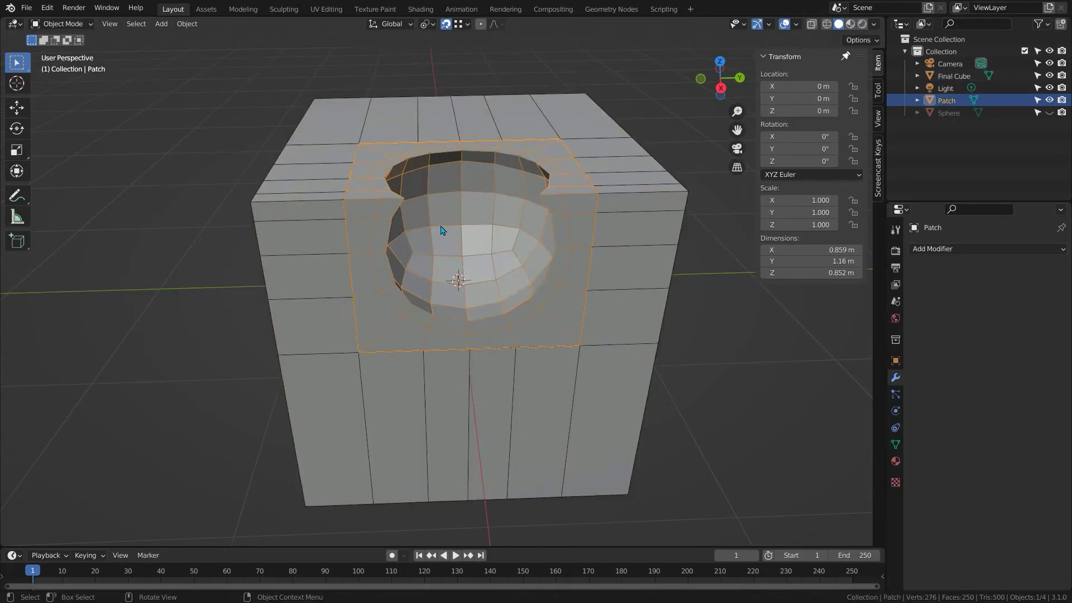
key("Tab")
key("1")
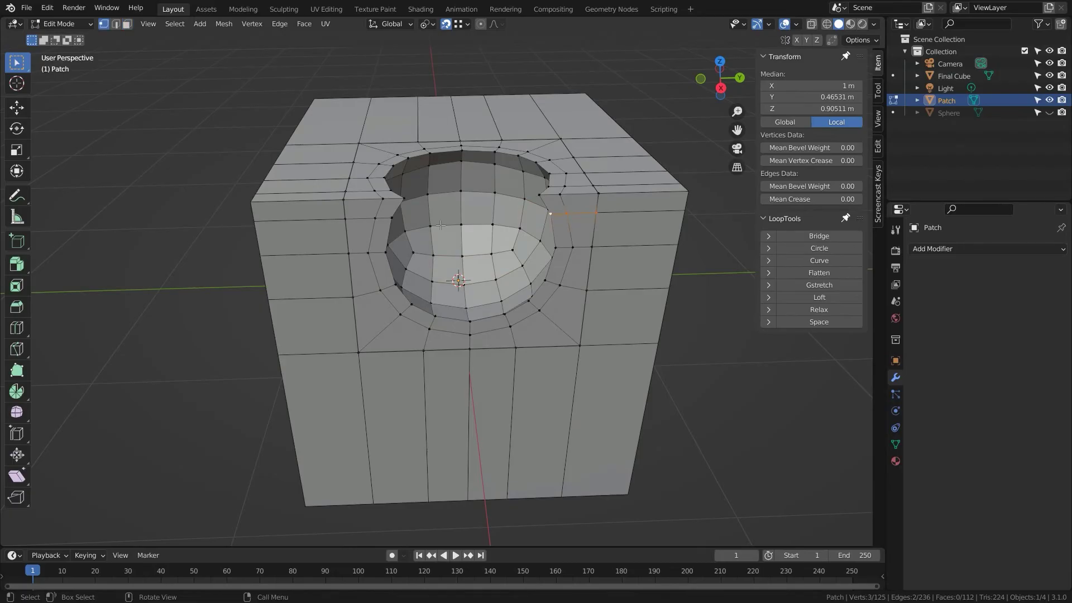
left_click(344, 227, "alt")
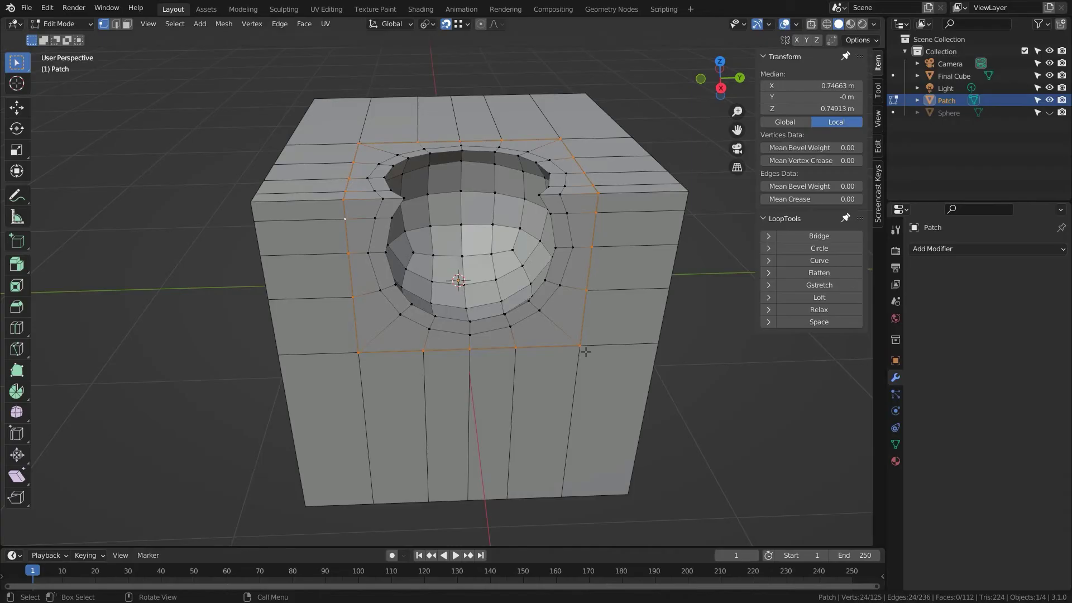
key("Tab")
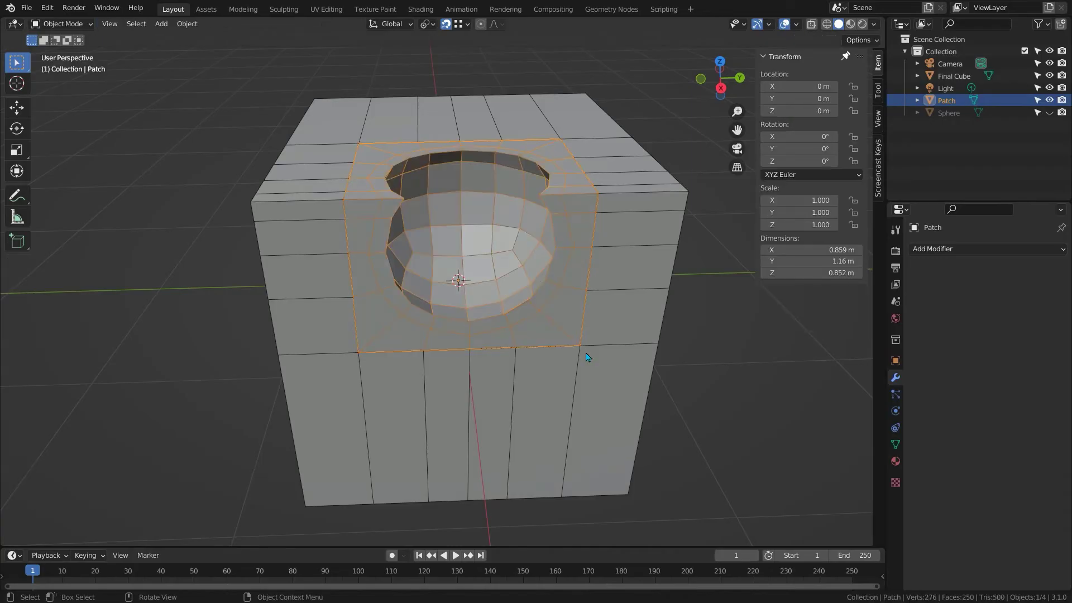
left_click(280, 203, "shift")
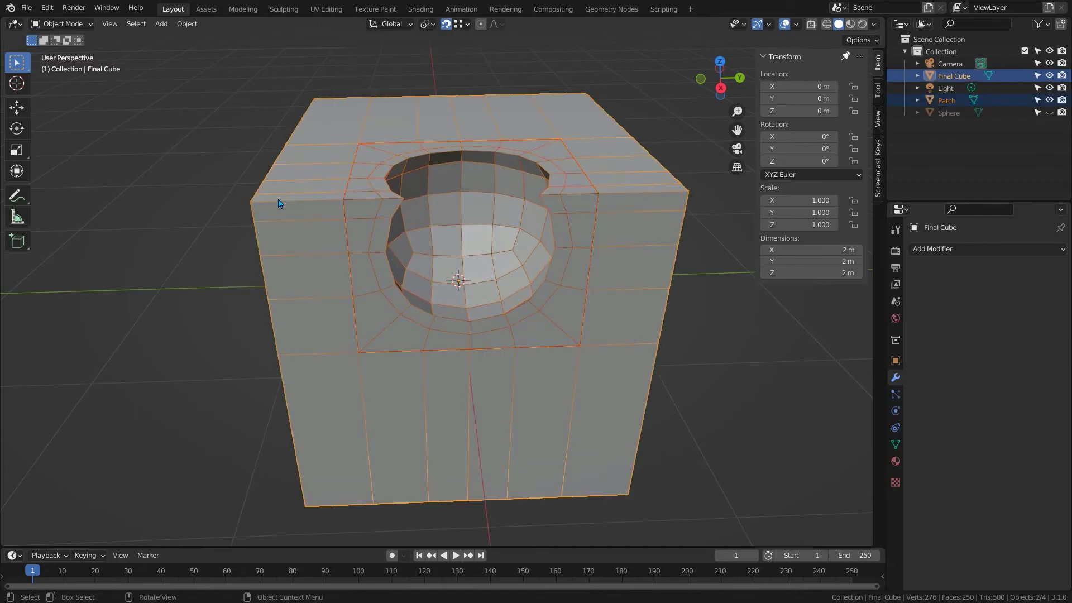
key("ctrl+j")
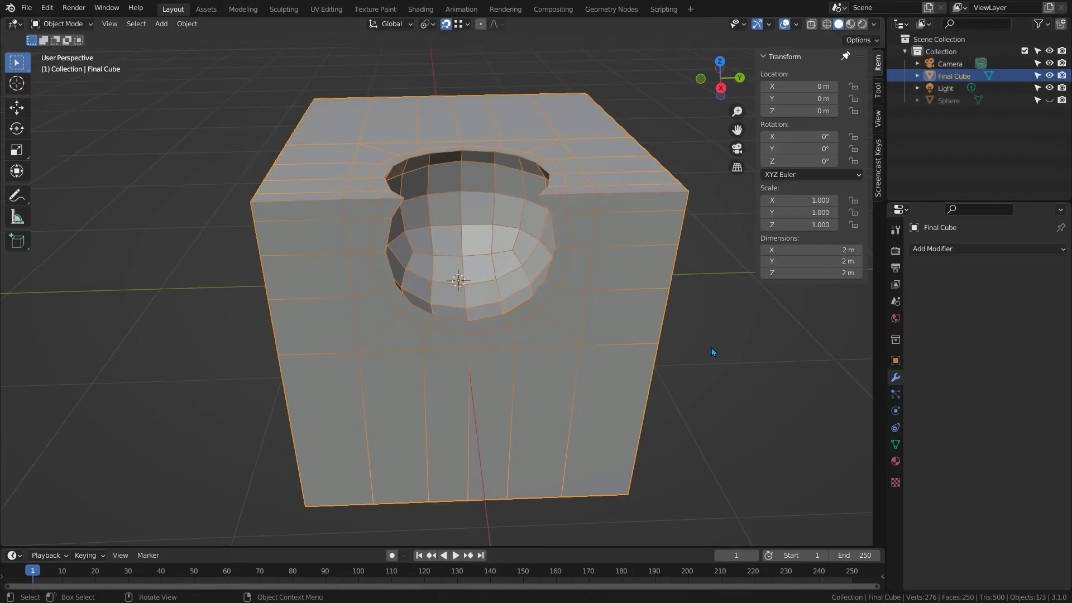
Merge all vertices by distance at 0.0101 m, welding 24 duplicates down to 252 vertices.
key("Tab")
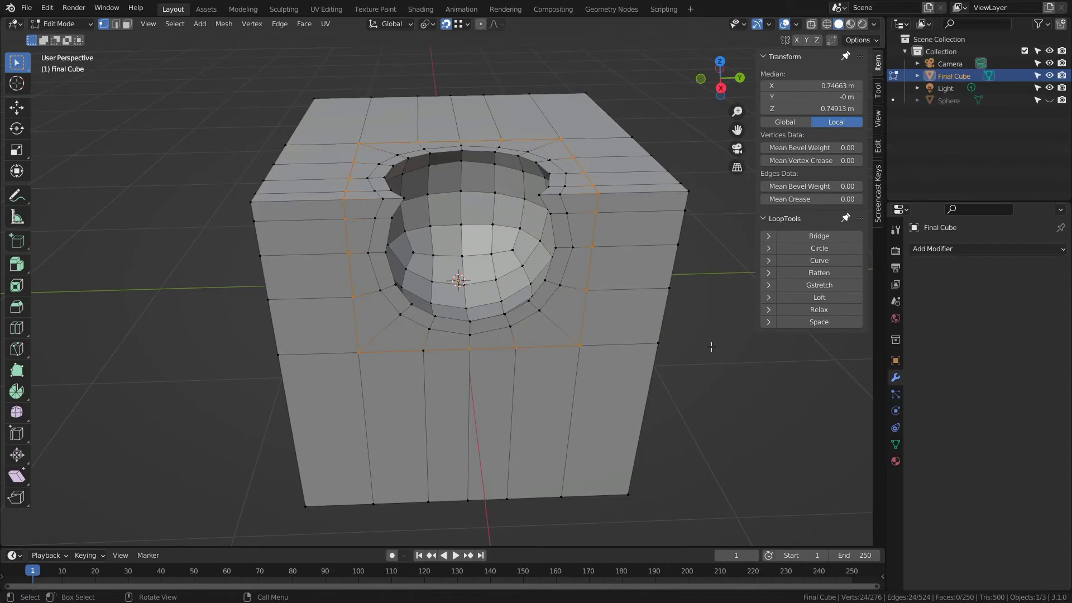
key("a")
key("m")
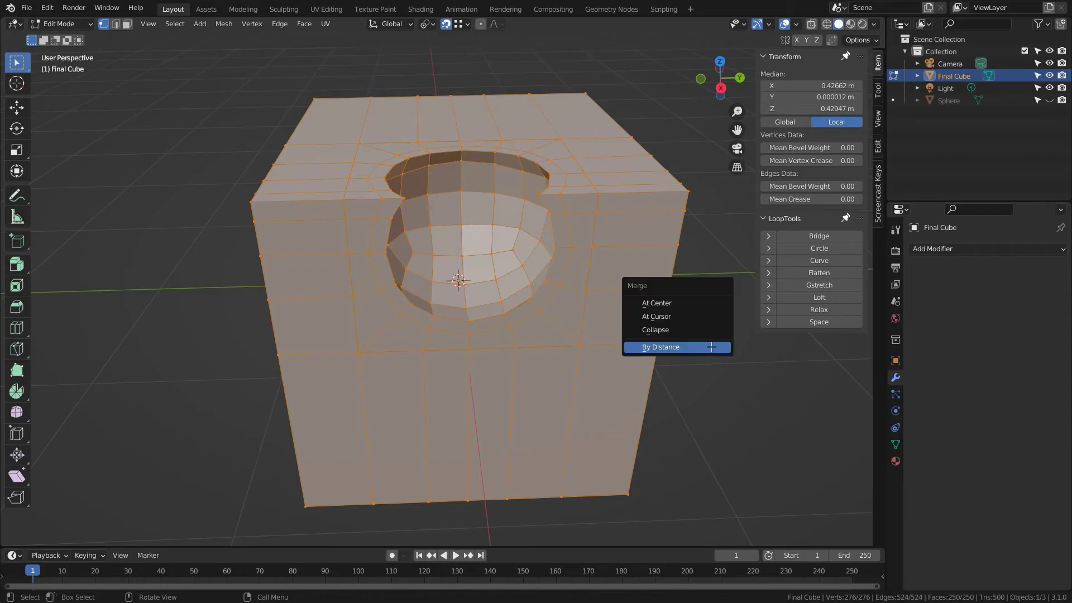
left_click(714, 351)
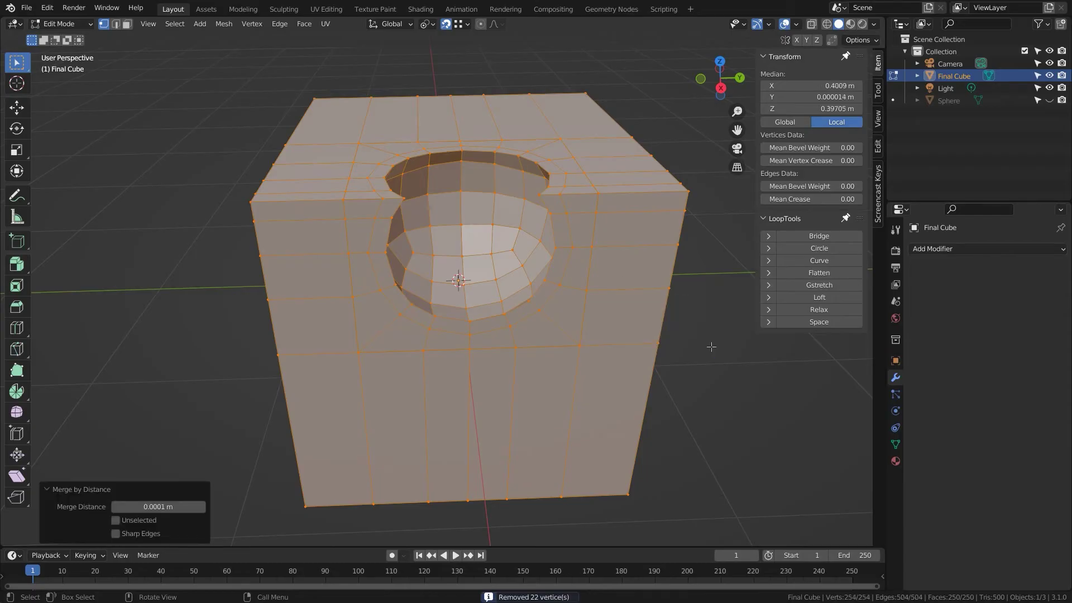
left_click(202, 506)
Hide the wireframe overlay in the viewport.
key("Tab")
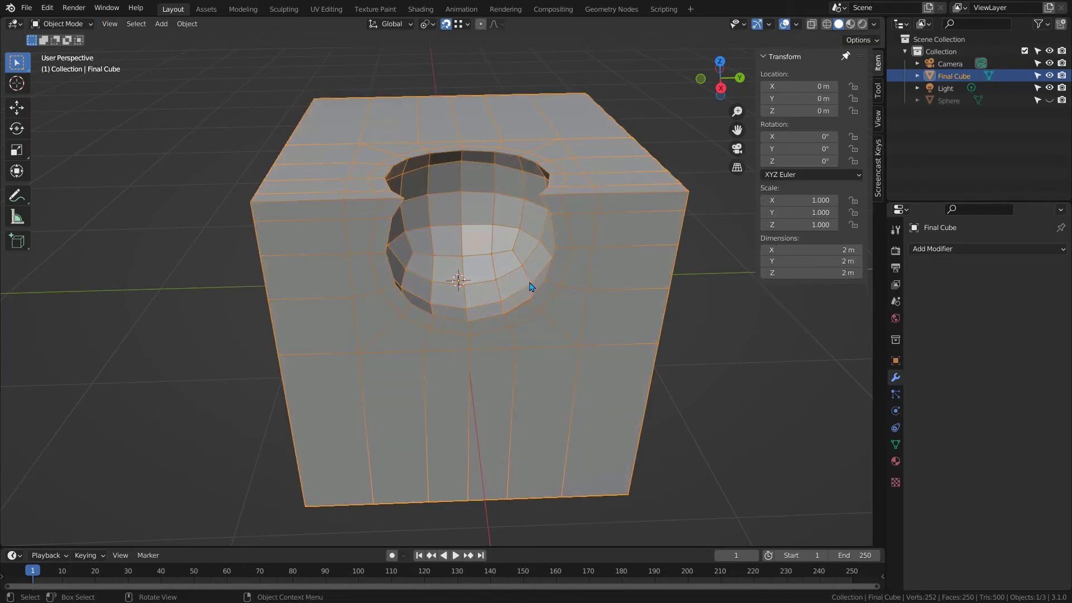
left_click(796, 24)
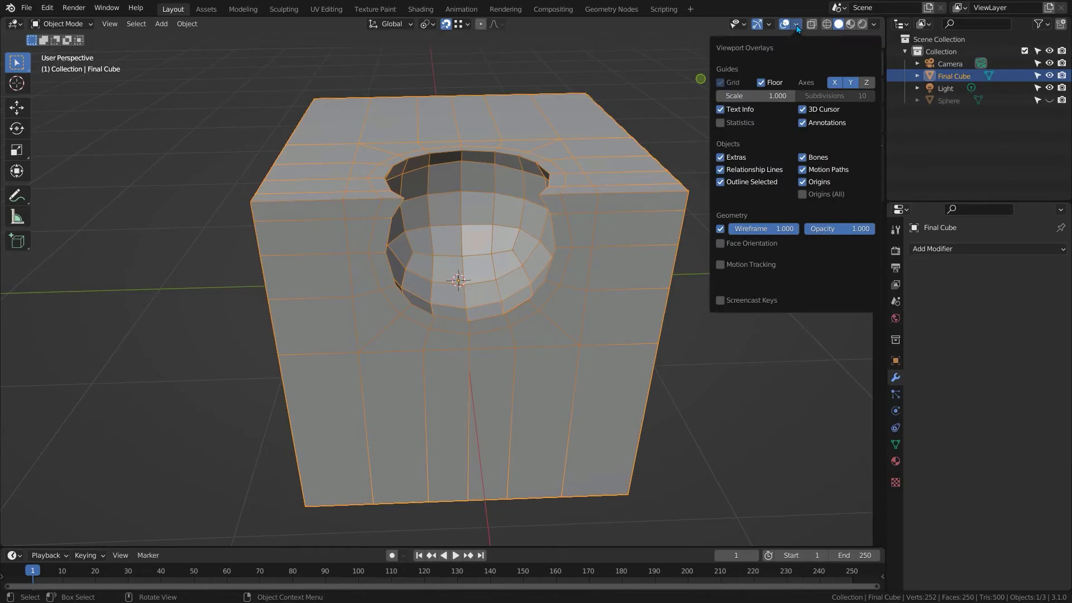
left_click(720, 229)
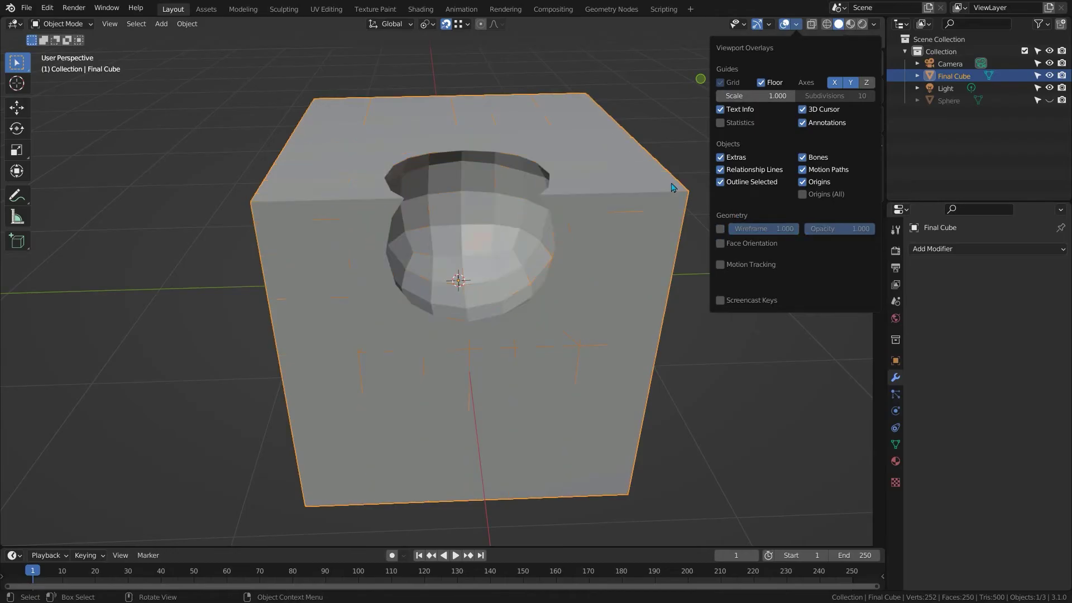
left_click(446, 26)
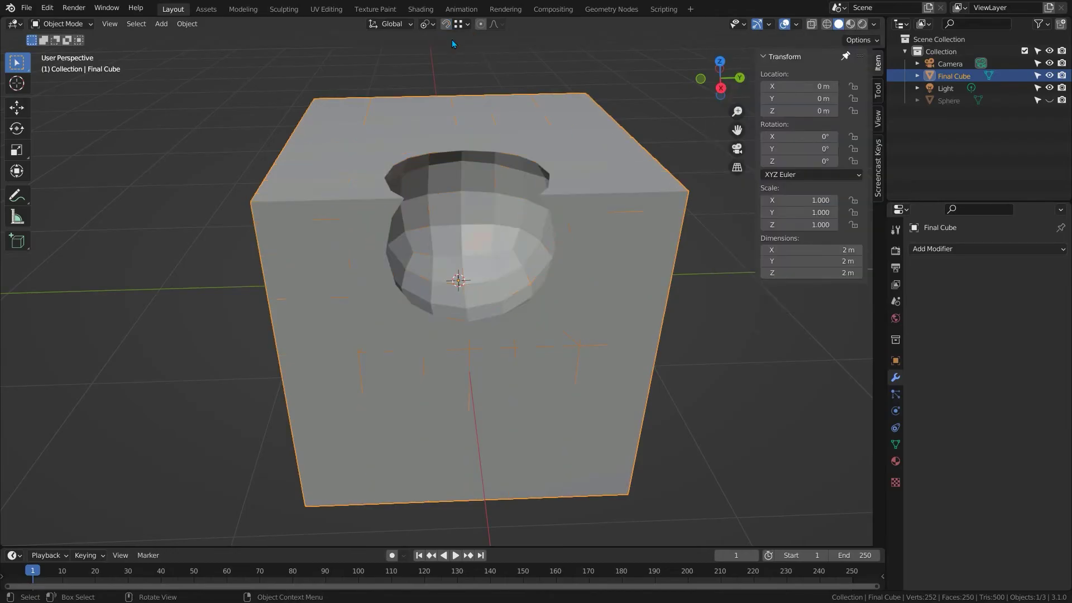
Shade Final Cube smooth and add a level 3 Subdivision modifier.
right_click(603, 230)
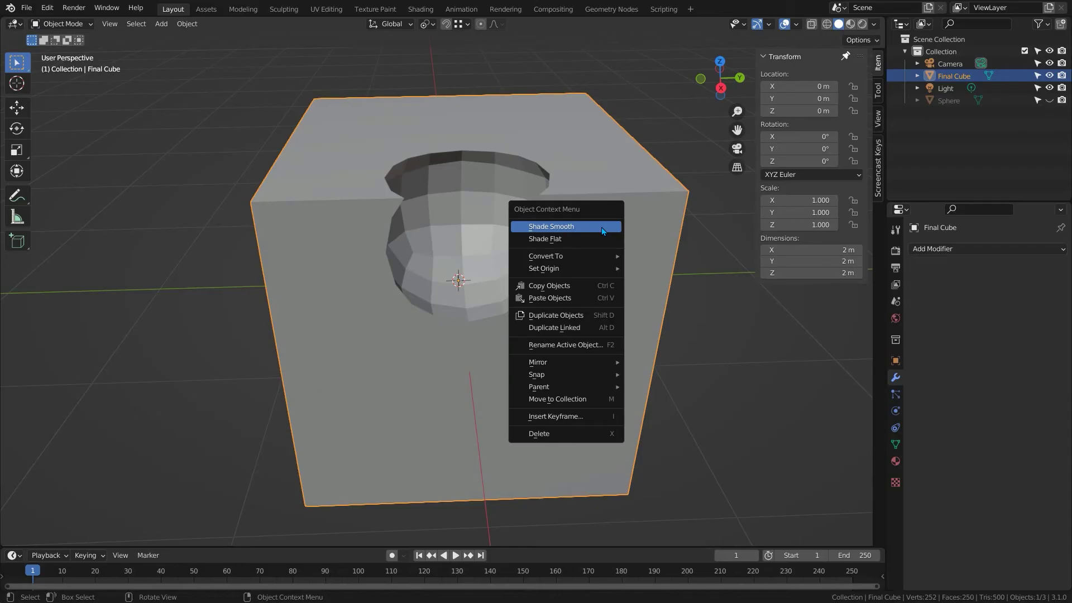
left_click(602, 228)
key("ctrl+3")
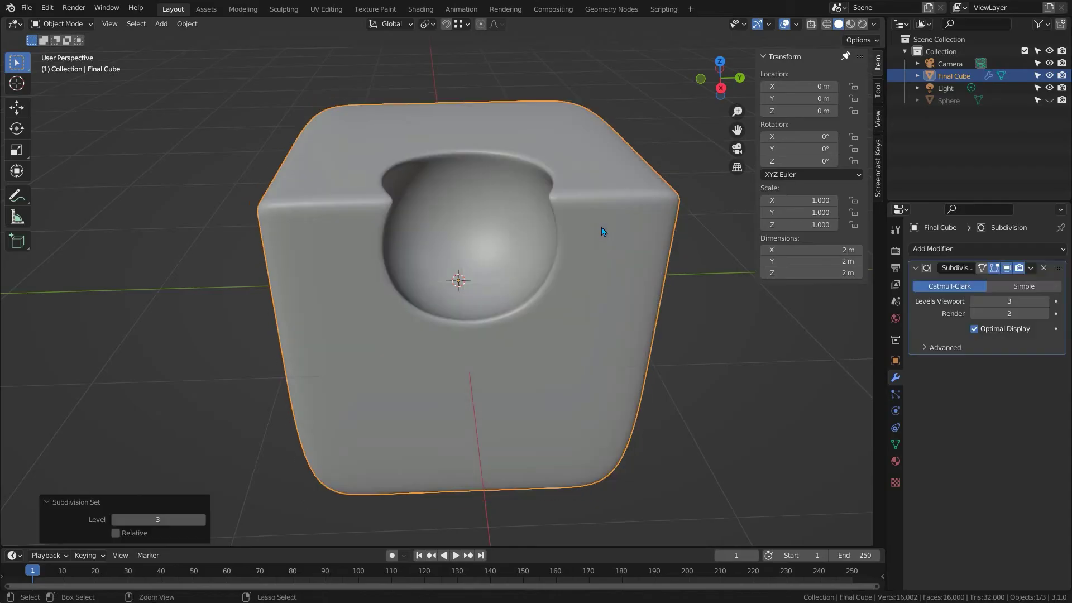
mouse_move(433, 211)
middle_mouse_down()
mouse_move(440, 221)
mouse_move(535, 232)
mouse_move(476, 220)
mouse_move(539, 223)
mouse_move(519, 206)
middle_mouse_up()
scroll(538, 222, "up", 2)
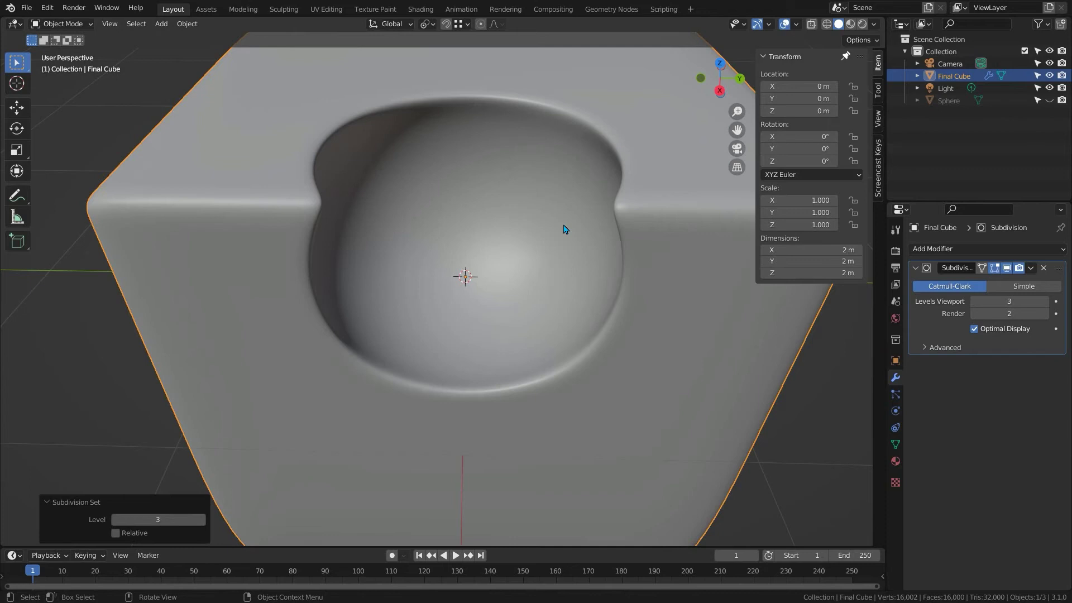
Add a loop cut around the cavity rim.
key("Tab")
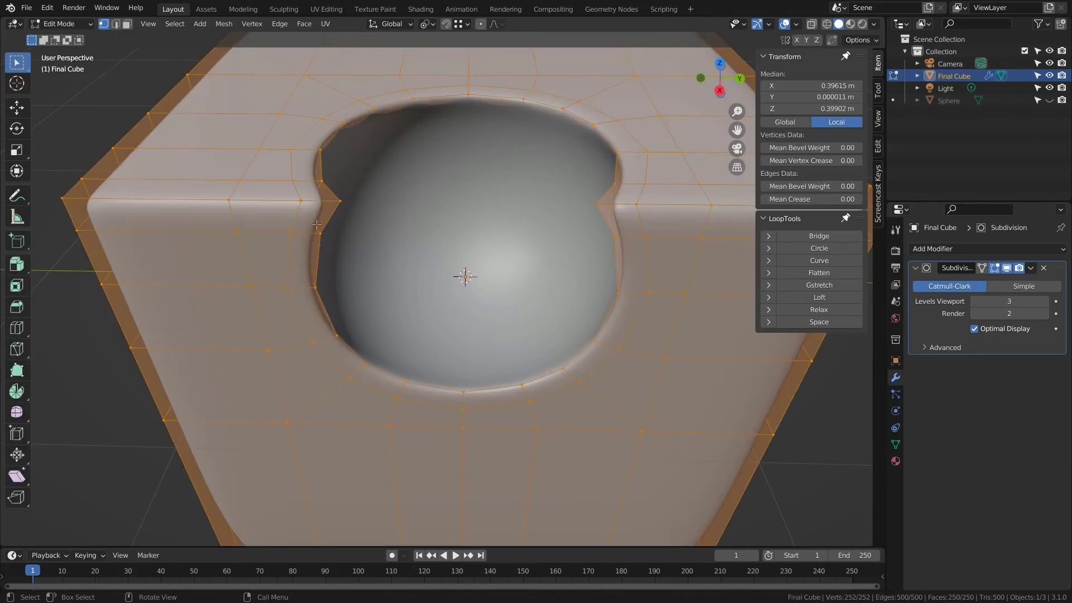
key("ctrl+r")
left_click(315, 201)
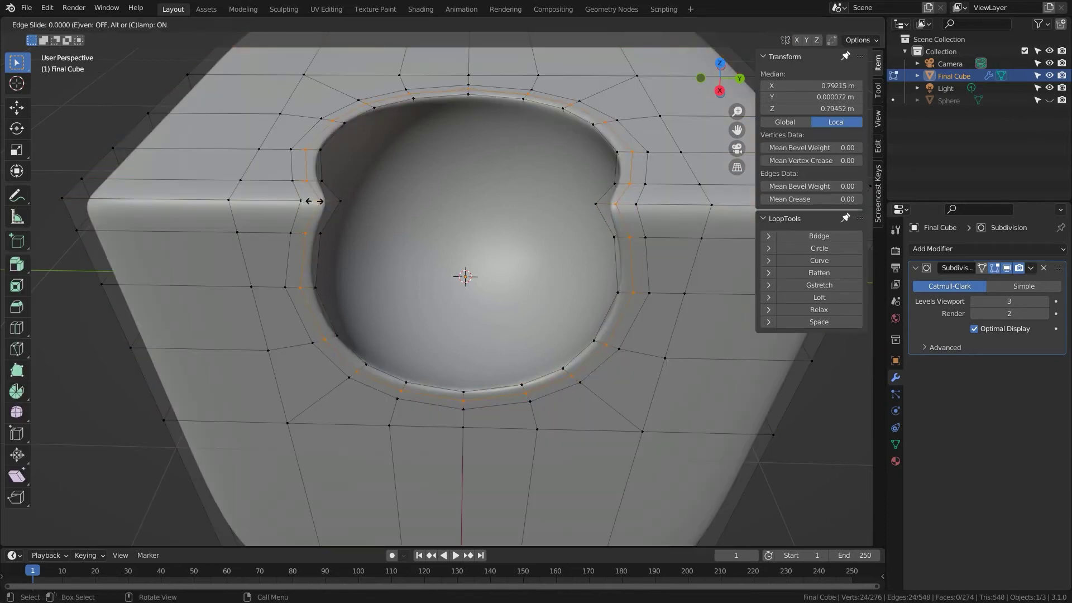
left_click(317, 202)
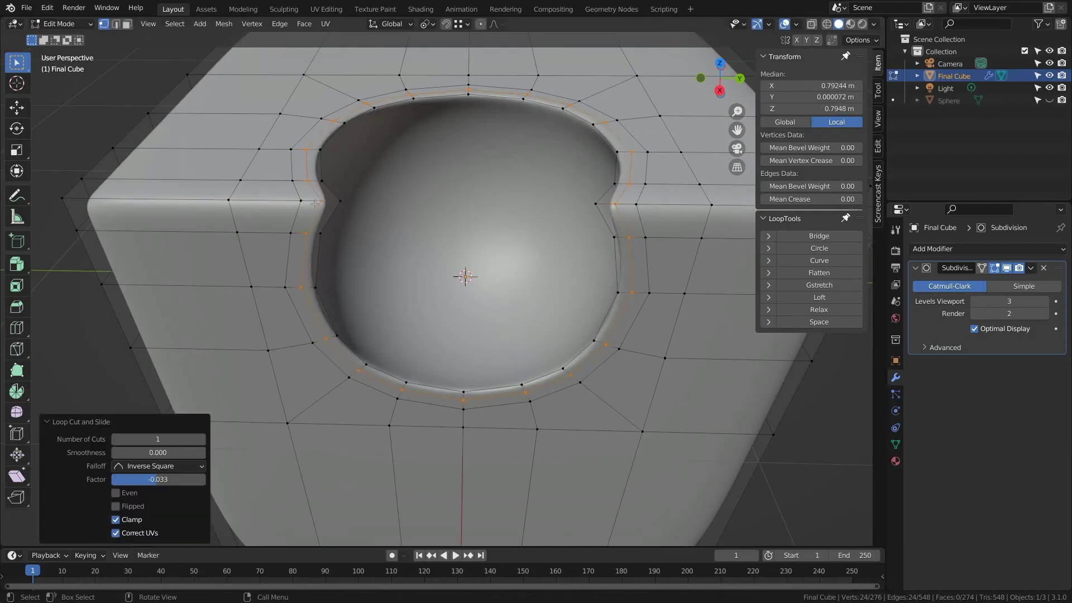
Mark the rim edge loop as a seam and slide it inward to -0.070.
key("2")
right_click(310, 216)
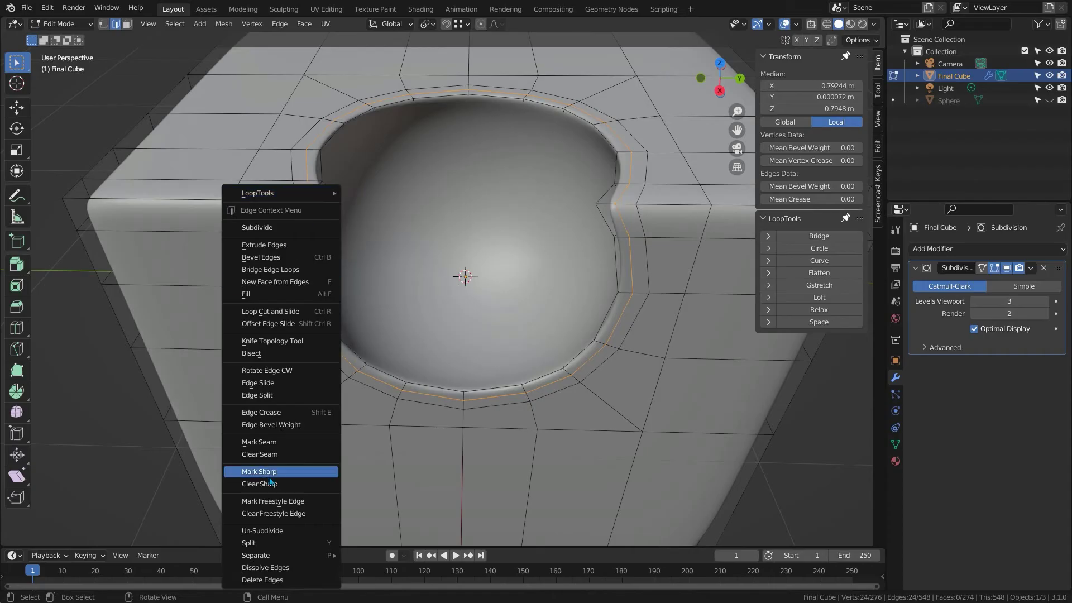
left_click(271, 446)
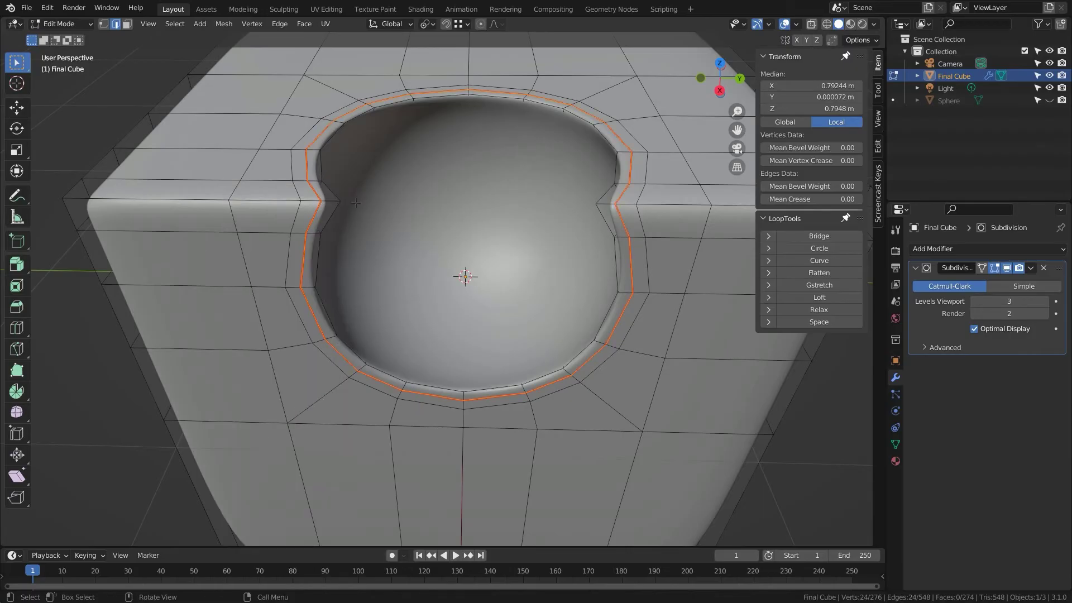
key("g")
key("g")
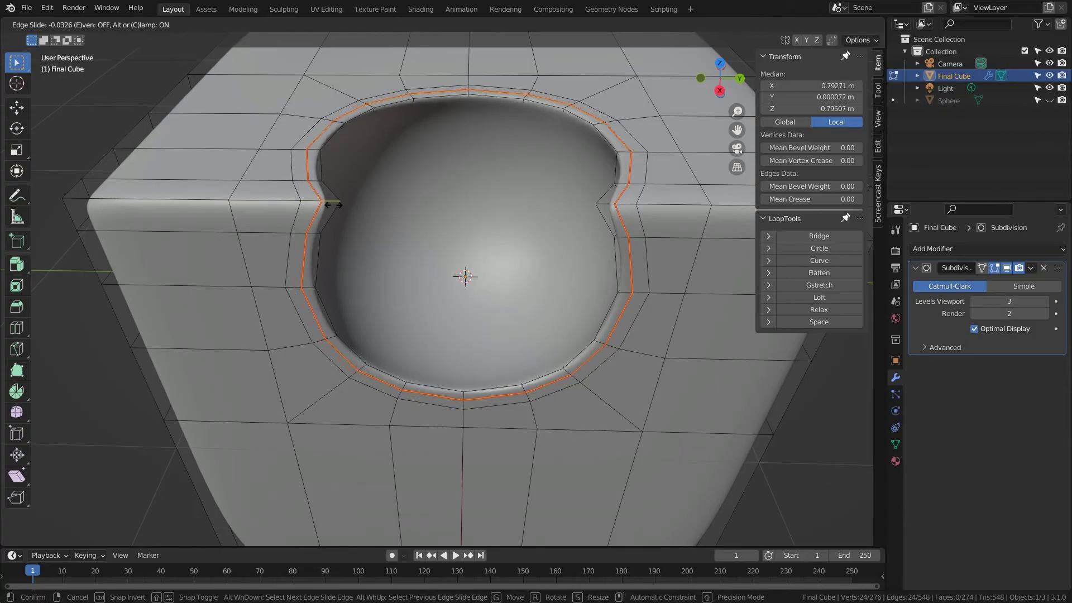
left_click(335, 204)
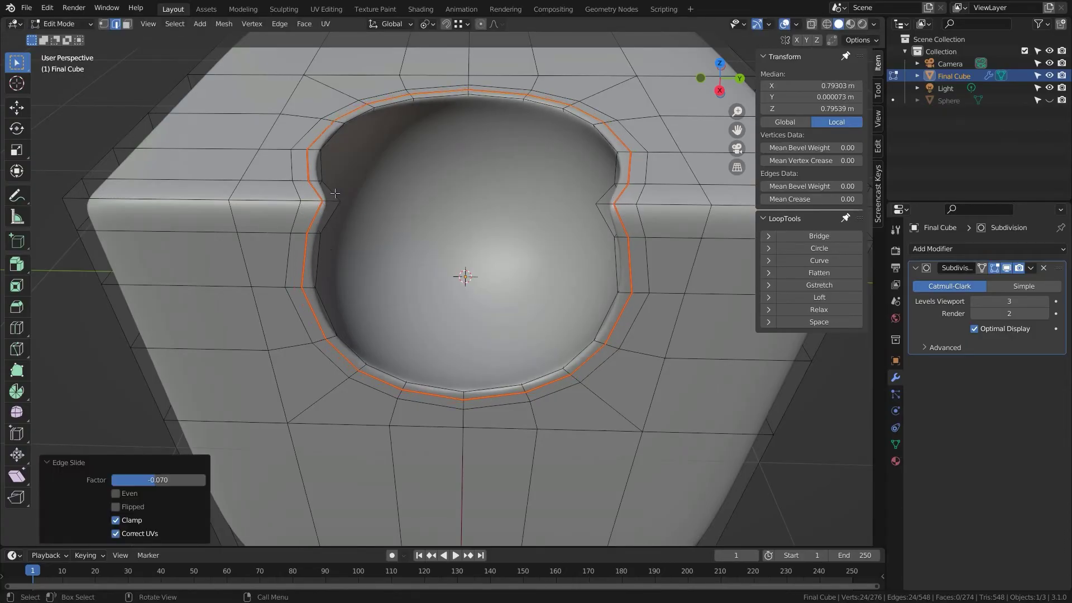
Add two supporting loop cuts just below the cube's top edge.
key("ctrl+r")
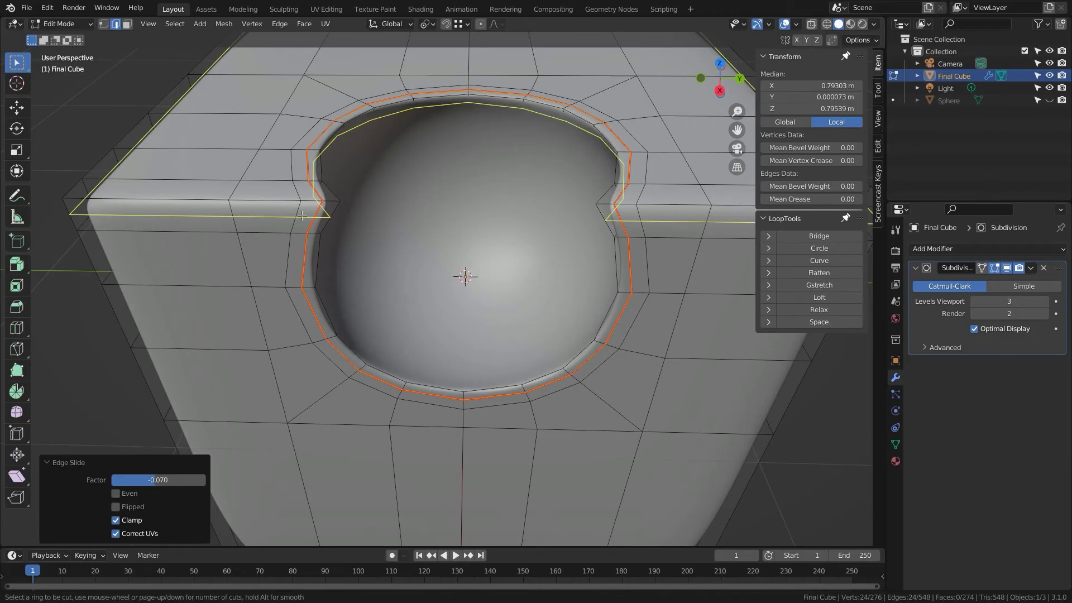
left_click(302, 215)
left_click(305, 207)
key("ctrl+r")
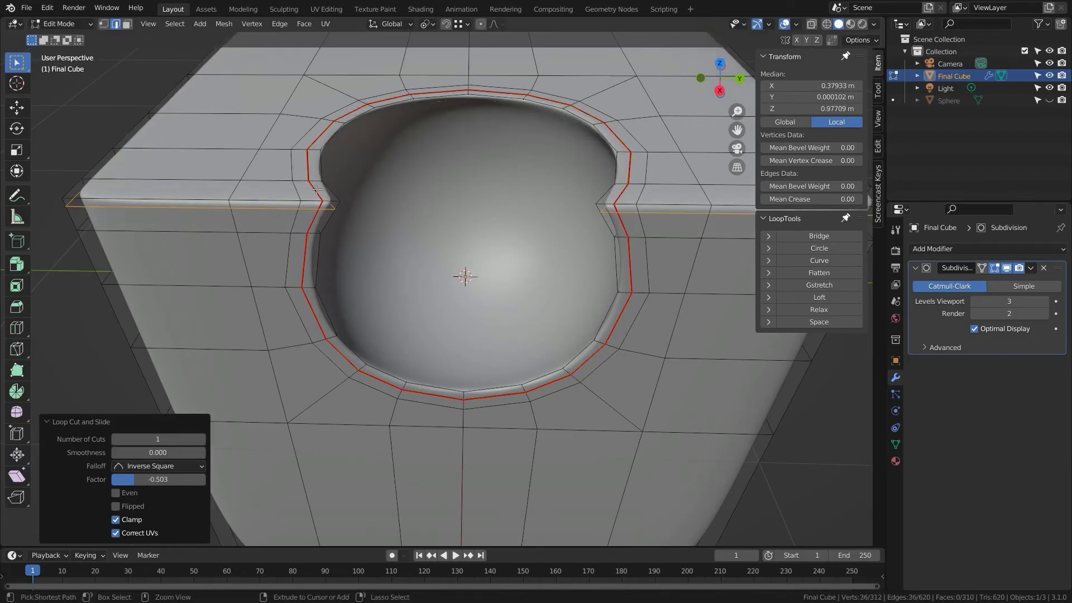
left_click(320, 196)
left_click(327, 201)
key("KP_3")
Switch viewport shading to MatCap with the glossy red matcap and inspect the cavity.
key("Tab")
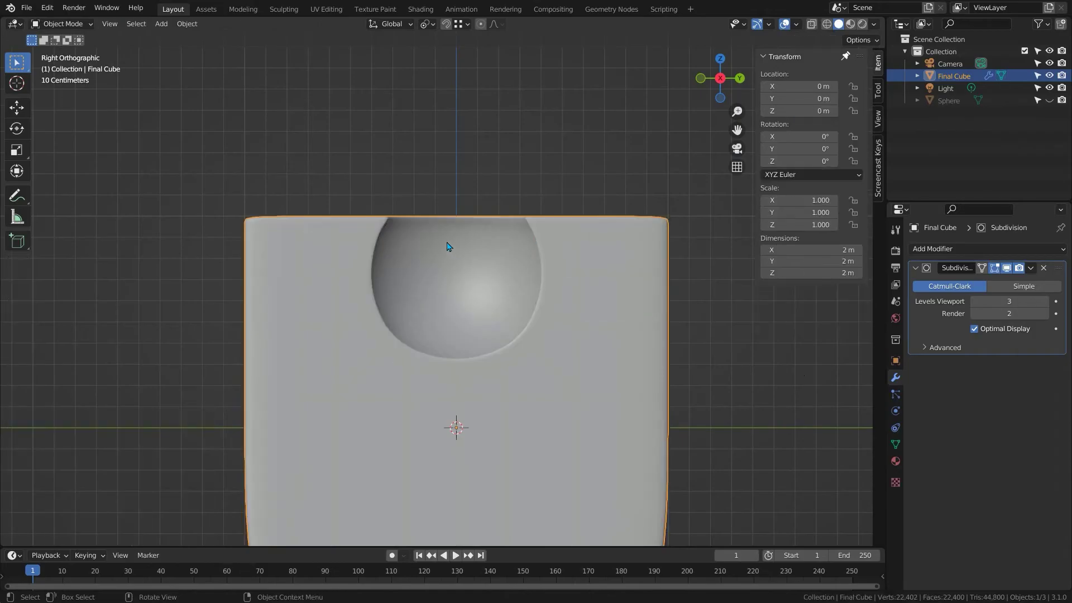
middle_click_drag(426, 234, 412, 199)
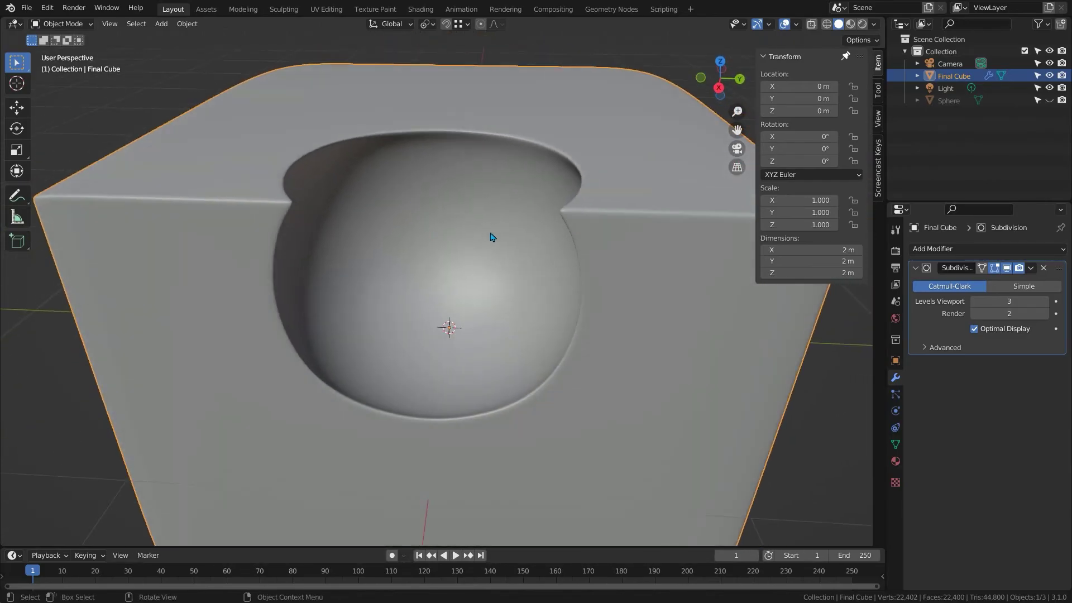
middle_click_drag(491, 235, 539, 207, "shift")
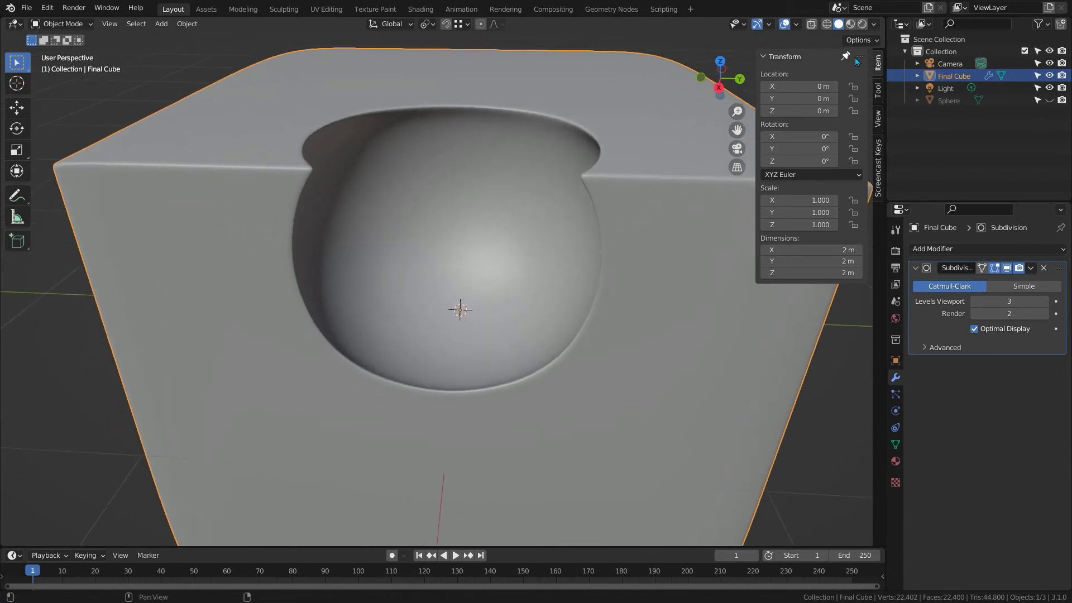
left_click(874, 24)
left_click(823, 79)
left_click(824, 112)
left_click(912, 227)
middle_click_drag(538, 252, 508, 236)
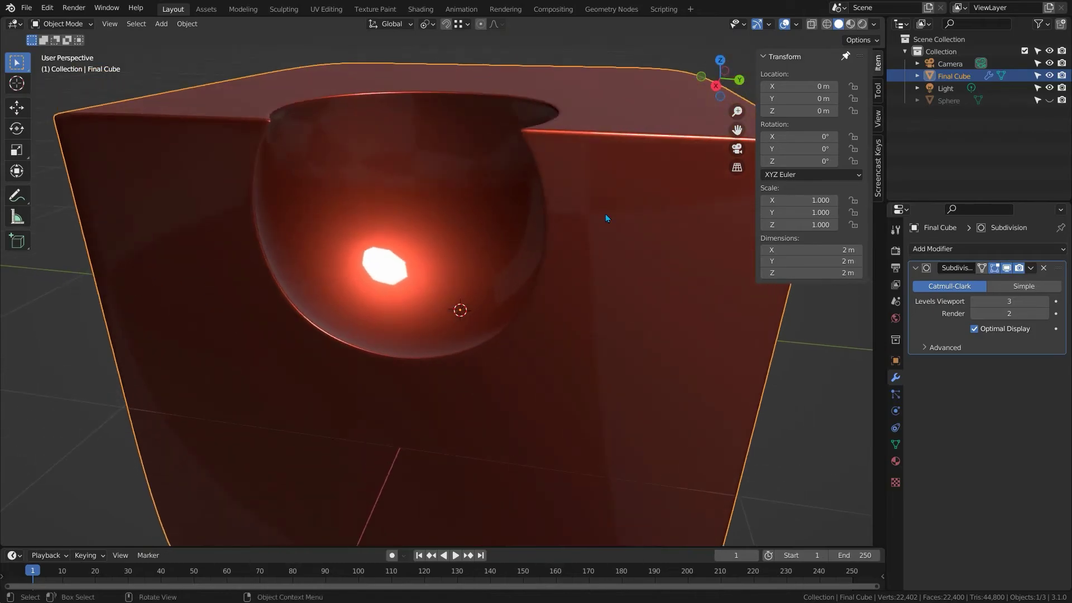
Turn on the Subdivision modifier's On Cage display while in Edit Mode.
key("Tab")
left_click(983, 271)
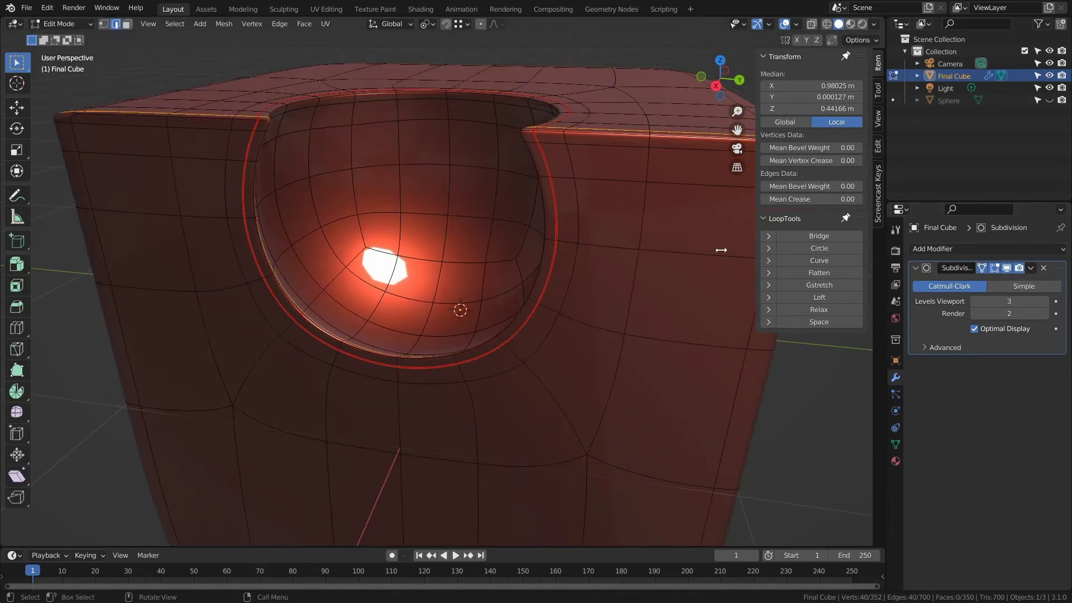
middle_click_drag(723, 246, 419, 330)
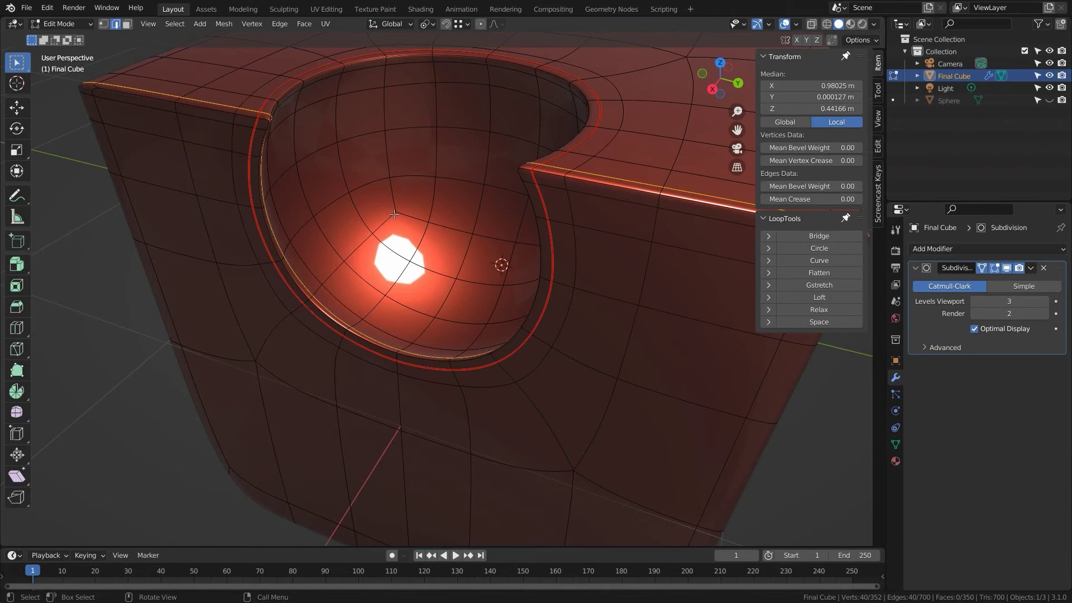
Change the MatCap to the zebra-striped matcap.
left_click(874, 24)
left_click(854, 109)
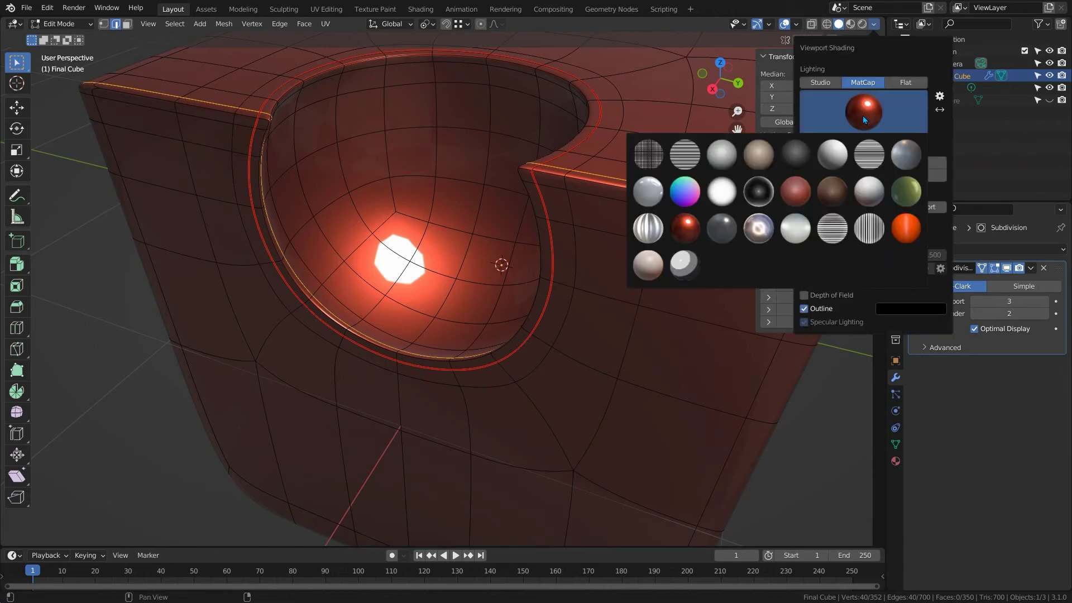
left_click(870, 154)
Zoom into the bowl and select a pinching vertex in vertex mode.
middle_click_drag(380, 224, 350, 220)
scroll(352, 217, "up", 5)
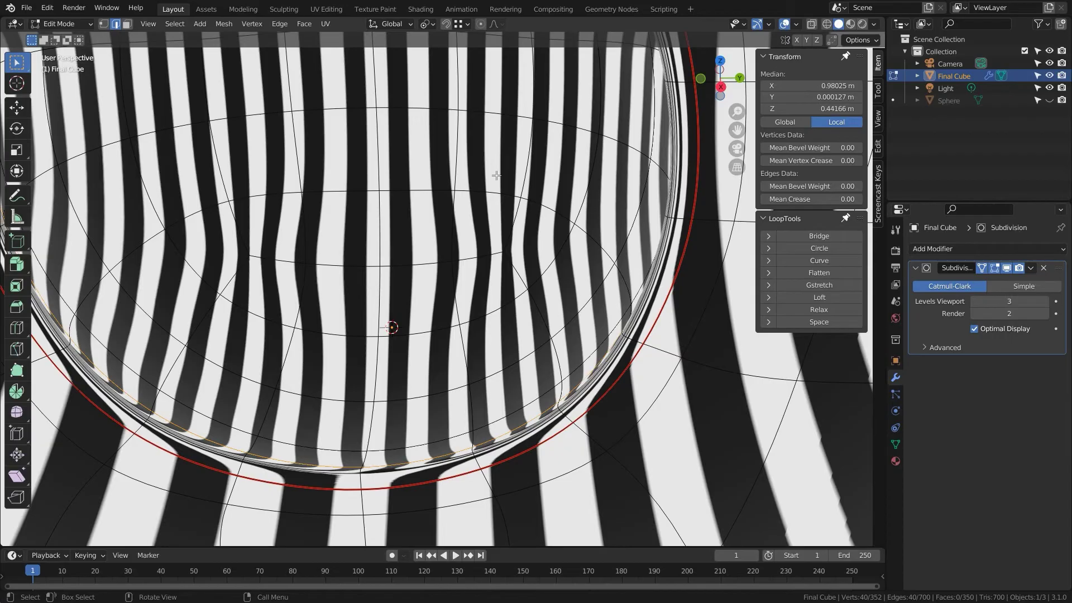
key("1")
left_click(248, 254)
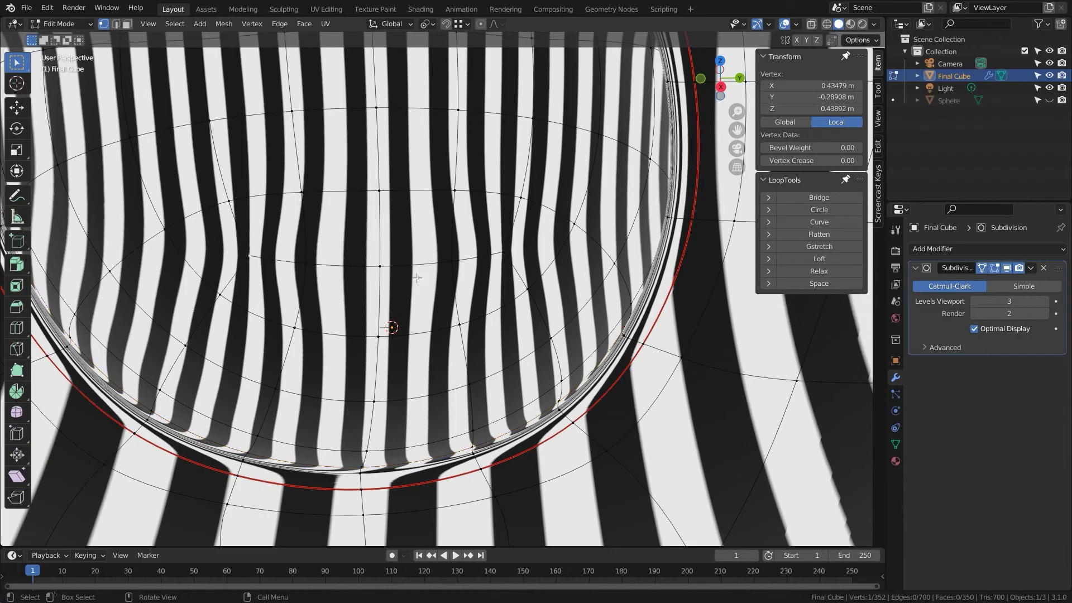
Assign the pinching bowl vertices to a new vertex group named 'Pinch fix'.
left_click(505, 252, "shift")
key("ctrl+g")
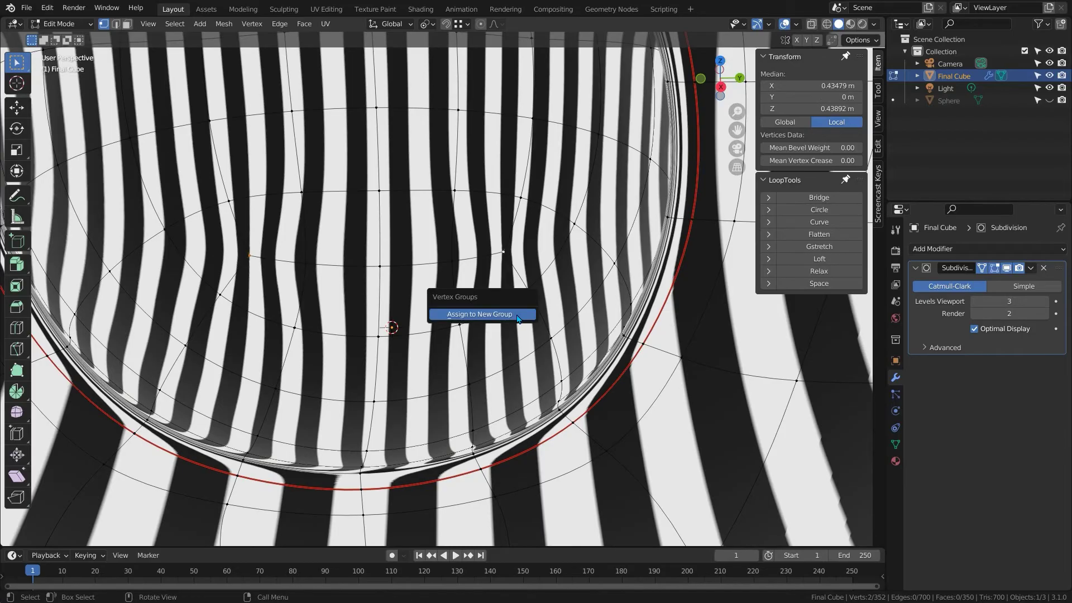
left_click(518, 315)
left_click(896, 444)
double_click(959, 288)
type("Pinch fix")
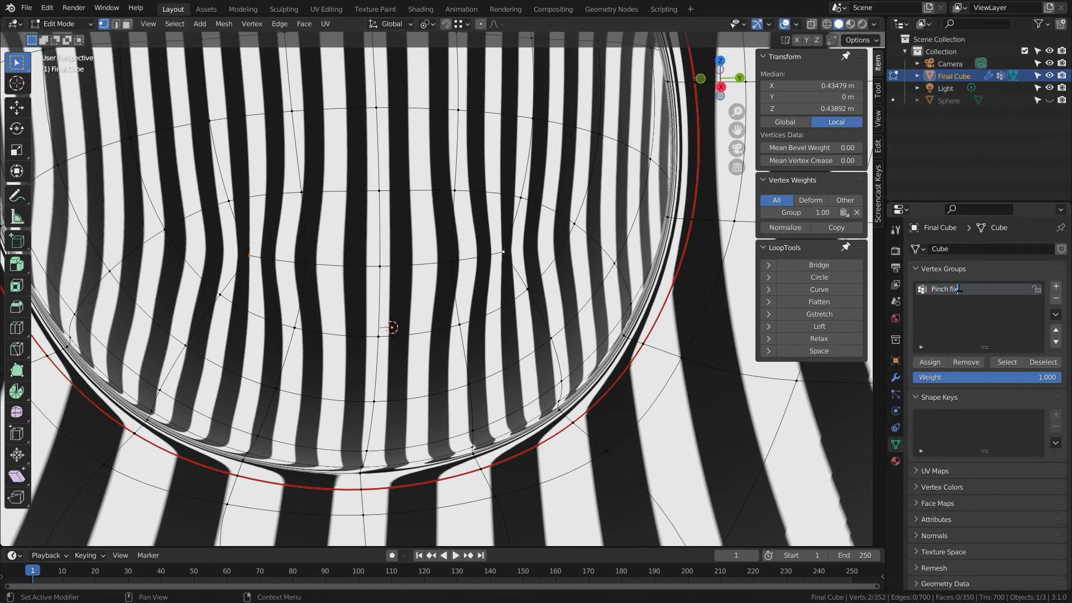
key("Return")
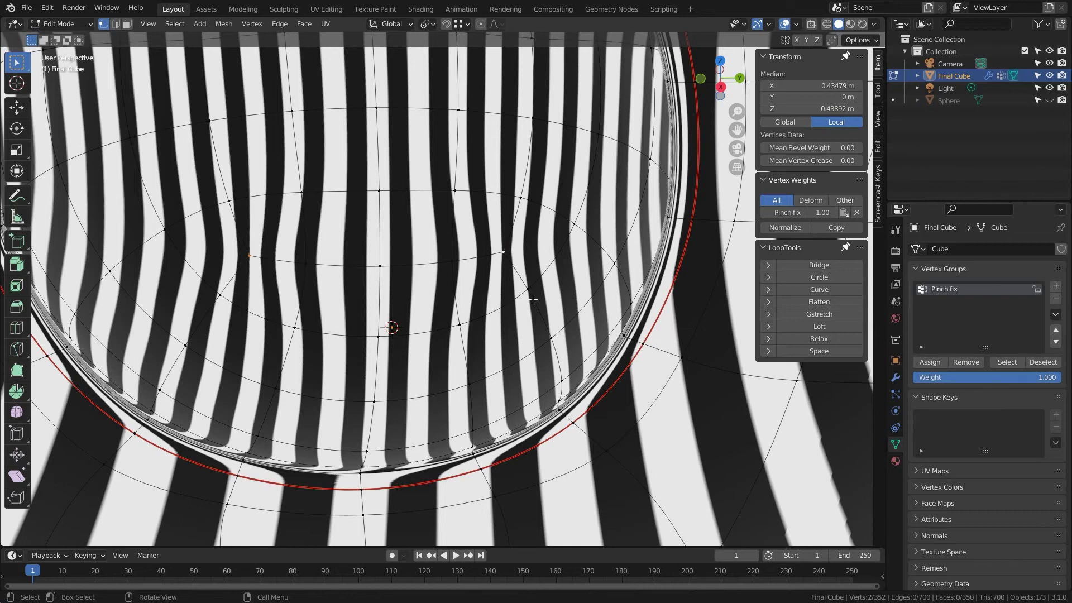
left_click(895, 379)
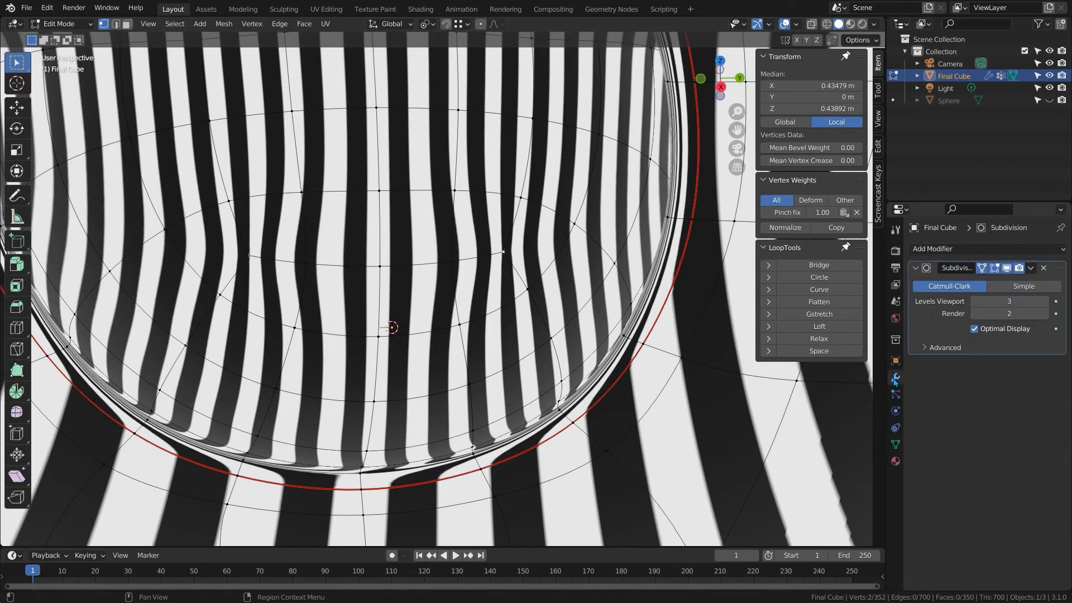
Add a Smooth Laplacian modifier to Final Cube.
left_click(1007, 268)
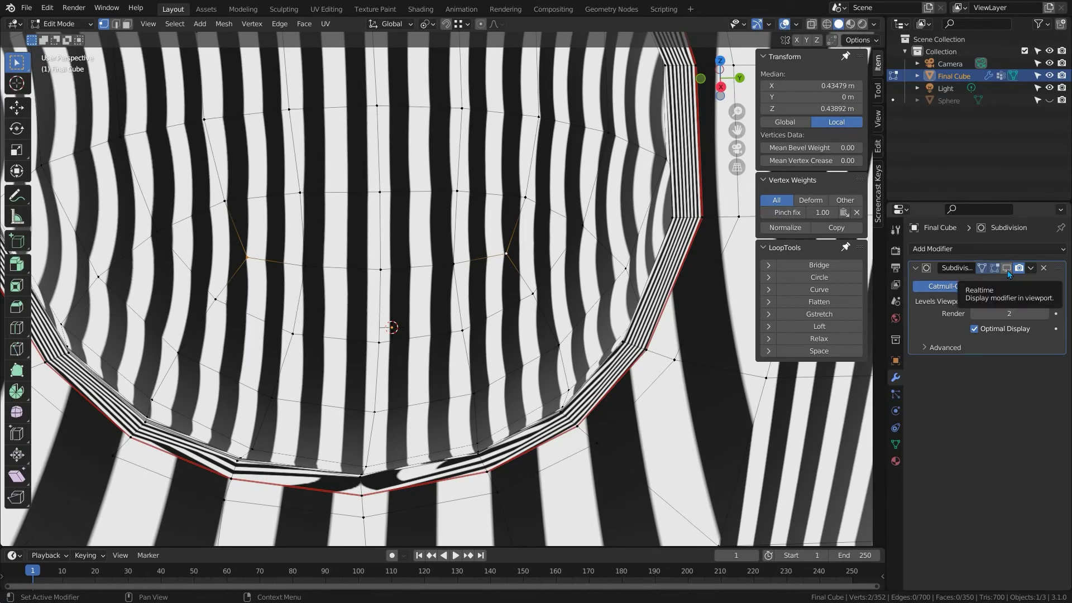
left_click(985, 250)
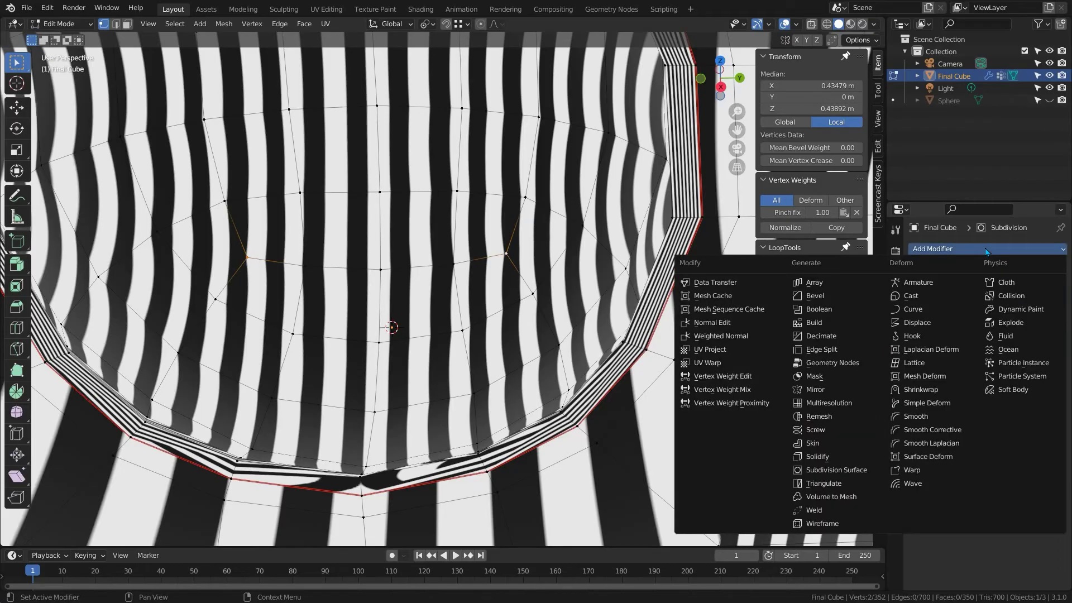
left_click(932, 443)
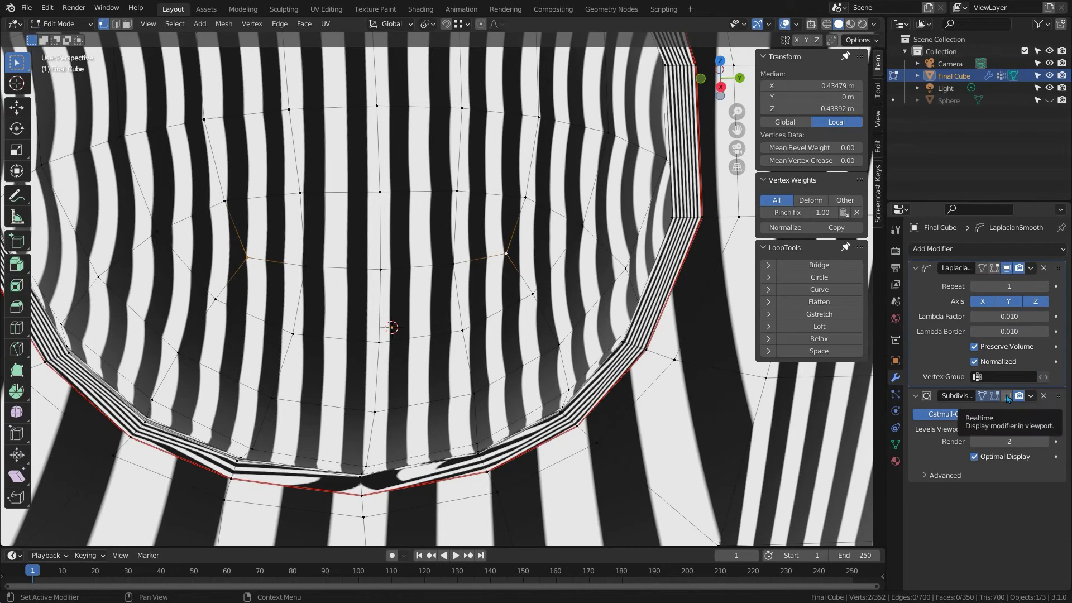
left_click(1007, 396)
middle_click_drag(461, 221, 627, 174, "shift")
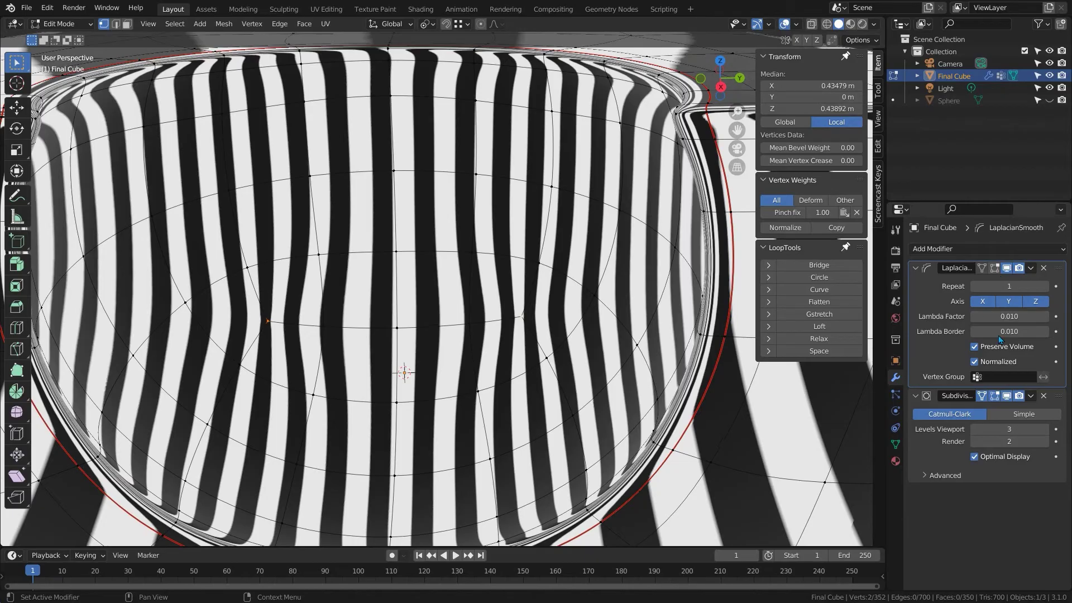
Limit the Laplacian smoothing to the Pinch fix group with 130 repeats.
left_click(1009, 377)
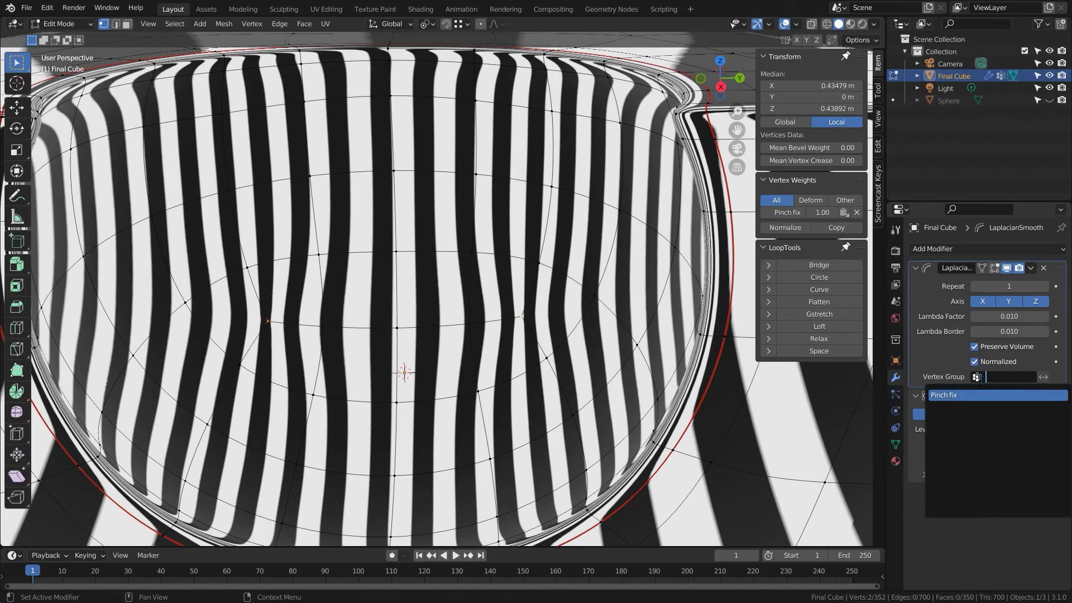
left_click(941, 396)
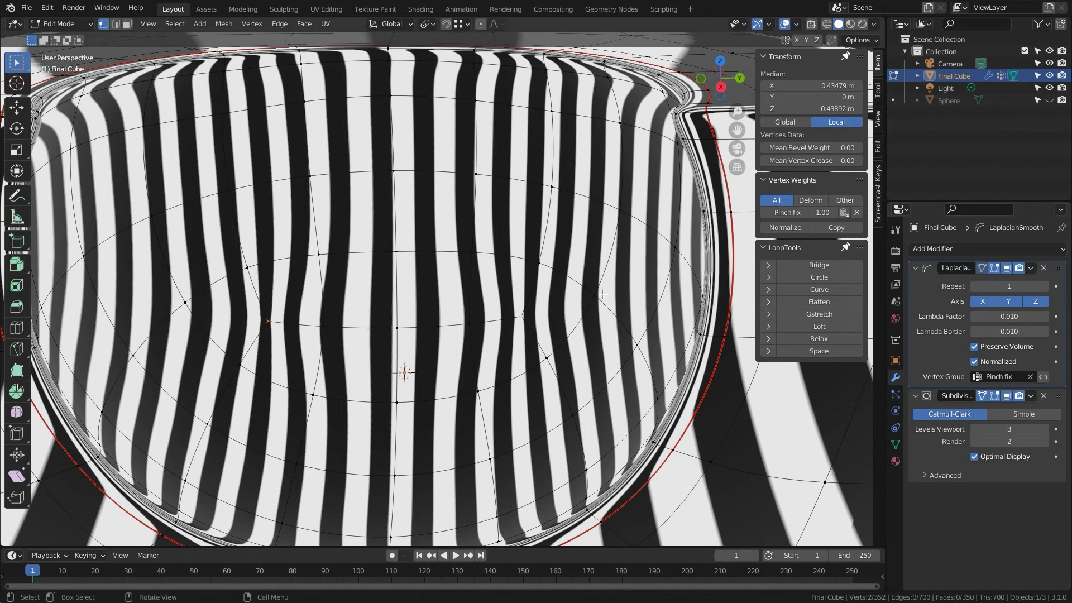
mouse_move(1004, 285)
left_mouse_down()
mouse_move(1069, 286)
mouse_move(1003, 281)
left_mouse_up()
left_click(1008, 287)
key("Return")
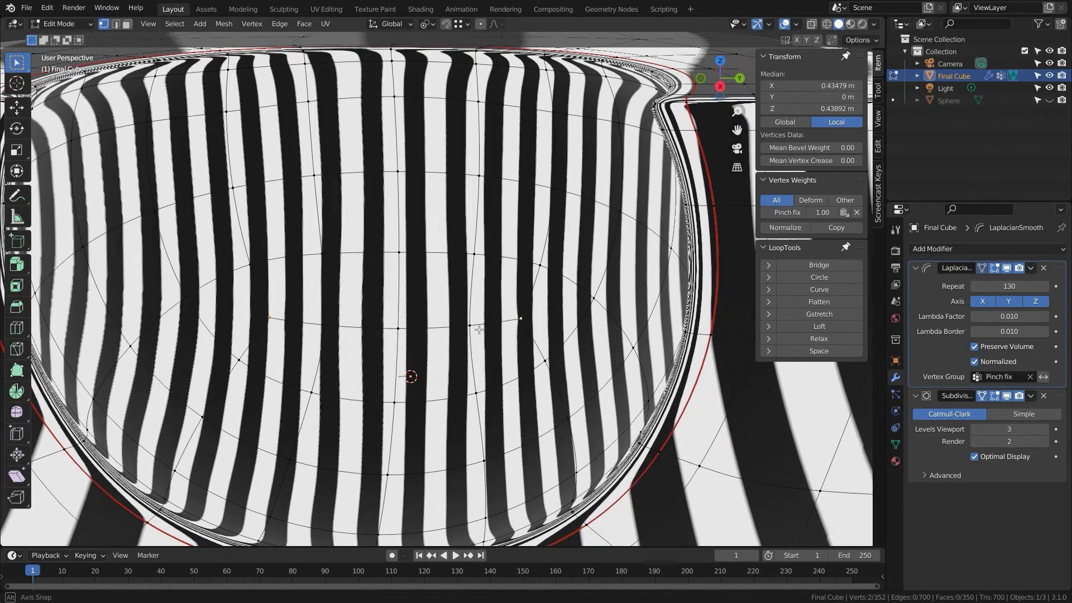
middle_click_drag(483, 332, 884, 347)
Apply the Laplacian Smooth modifier and switch back to the glossy red matcap.
key("Tab")
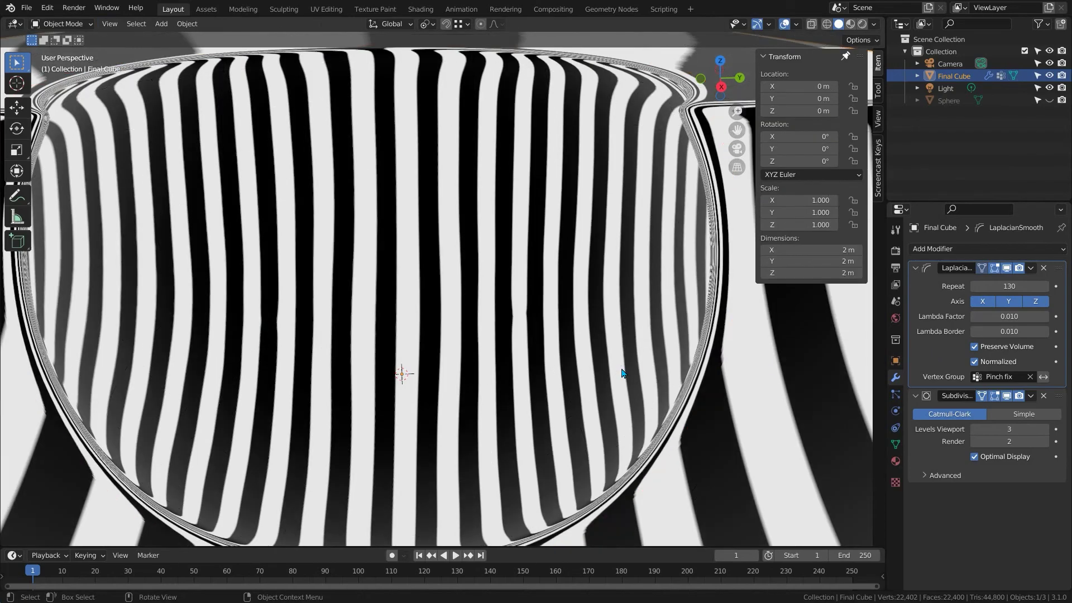
key("ctrl+a")
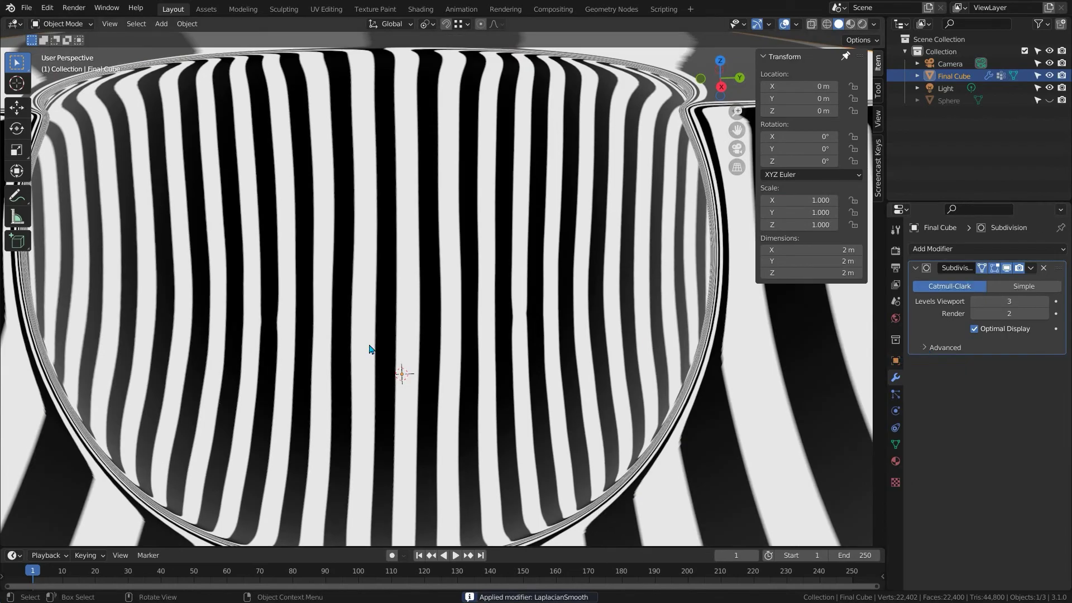
left_click(875, 24)
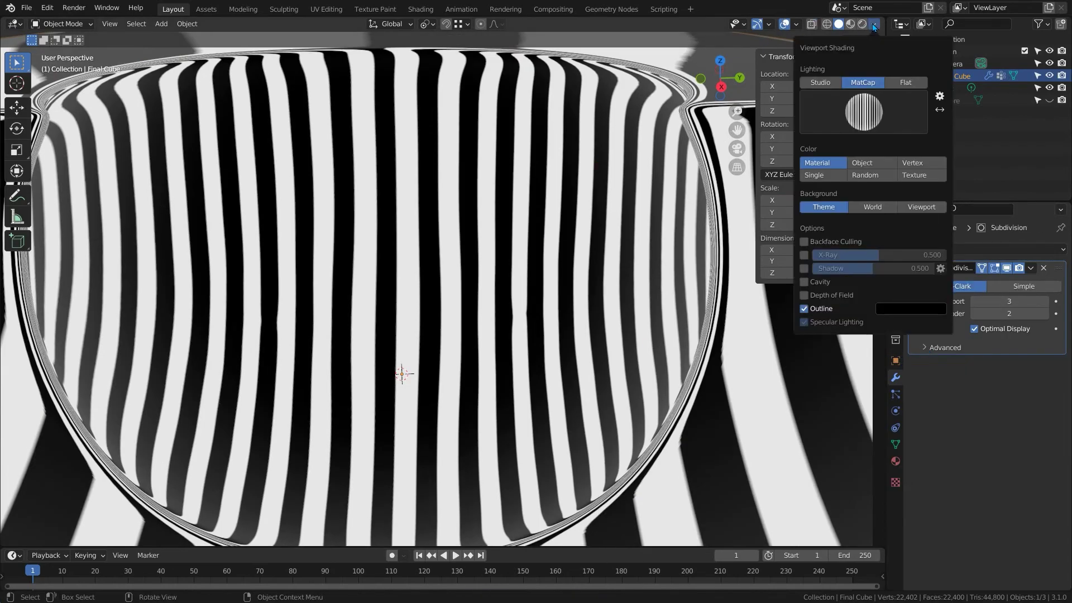
left_click(866, 128)
left_click(680, 233)
Orbit and zoom around the cube, briefly checking its topology in Edit Mode.
scroll(412, 252, "down", 8)
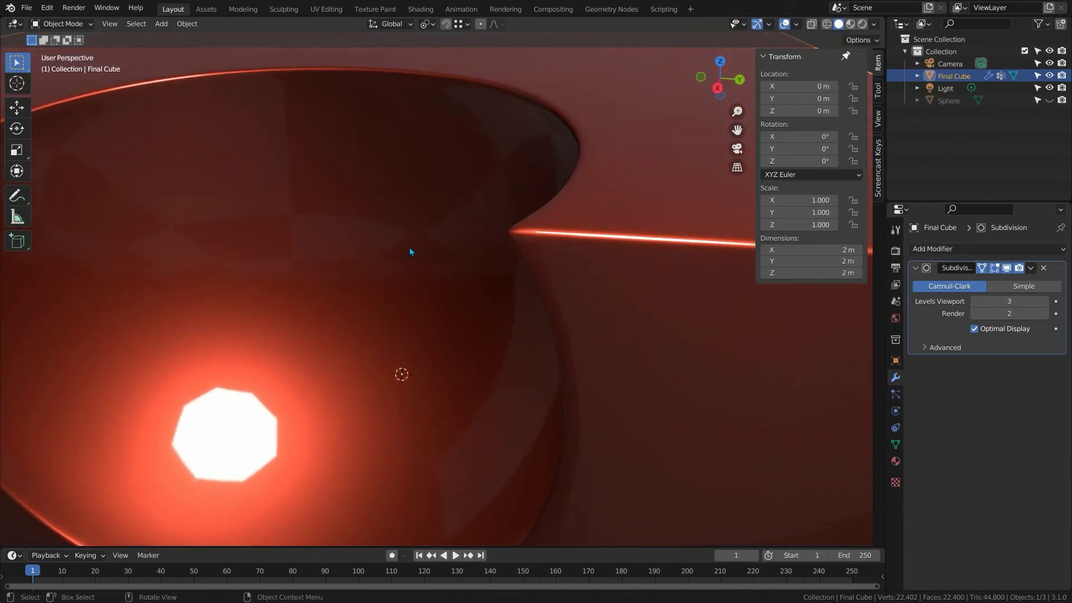
scroll(614, 228, "up", 5)
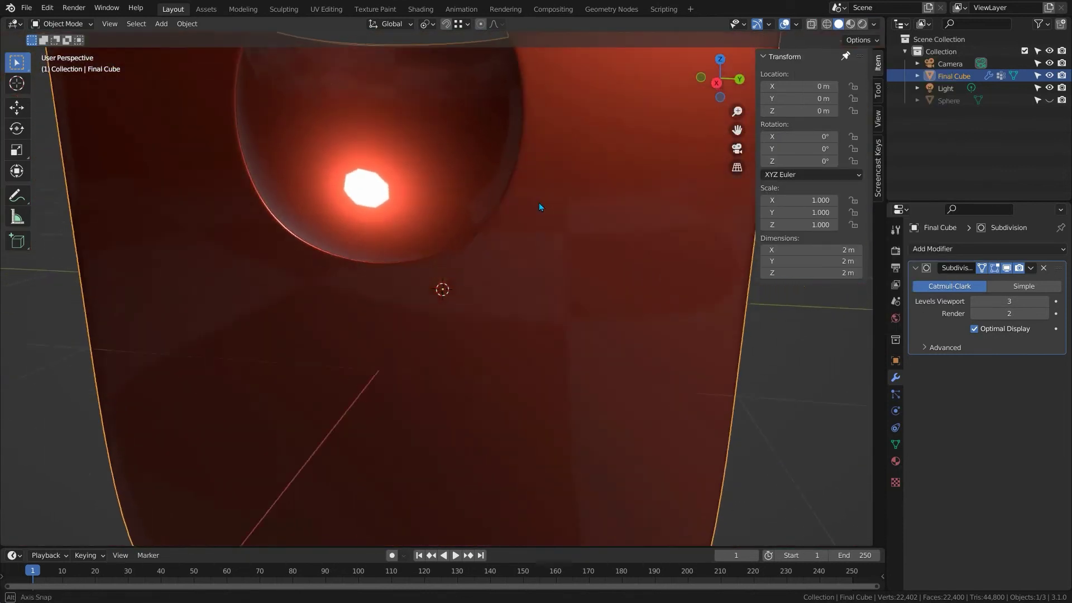
middle_click_drag(524, 189, 384, 256)
key("Tab")
scroll(385, 256, "down", 8)
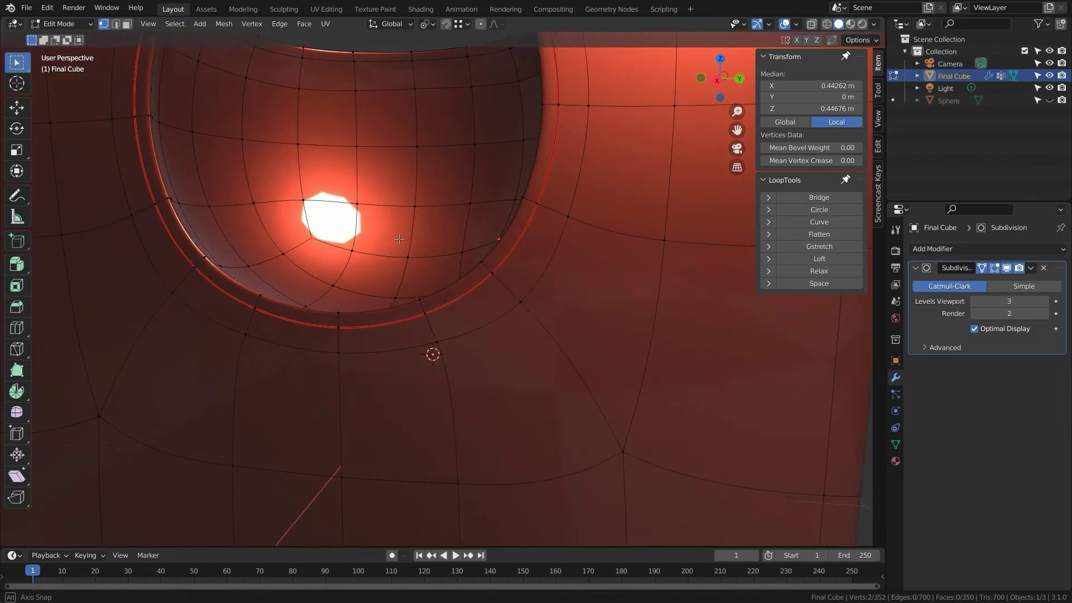
key("Tab")
mouse_move(417, 204)
middle_mouse_down()
mouse_move(410, 242)
mouse_move(447, 263)
middle_mouse_up()
Switch the viewport to Rendered shading and set Eevee viewport samples to 32.
left_click(862, 23)
left_click(874, 23)
left_click(895, 250)
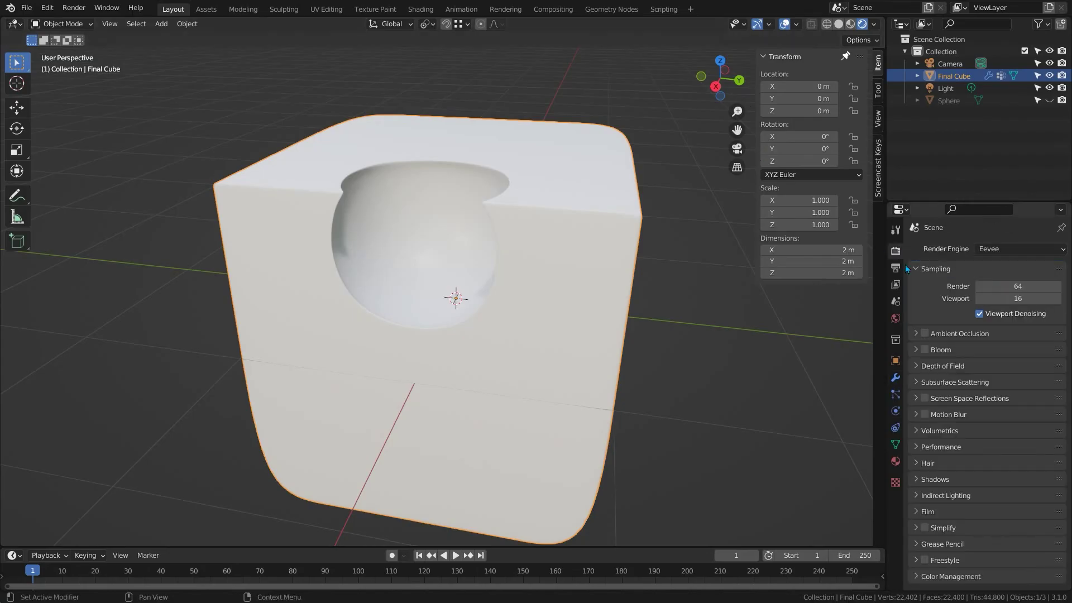
left_click(999, 298)
type("32")
key("Return")
Enable Screen Space Reflections with a Trace Precision of 1.
left_click(924, 398)
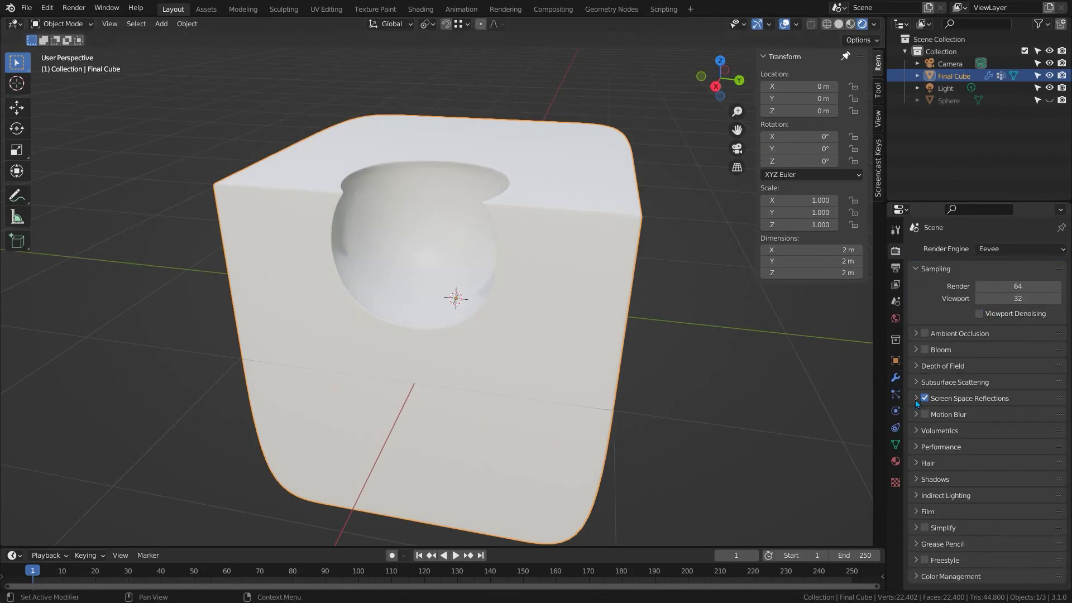
left_click(949, 398)
left_click(1002, 442)
type("1")
key("Return")
Set both cube and cascade shadow resolutions to 4096 px.
scroll(1003, 442, "down", 2)
left_click(941, 505)
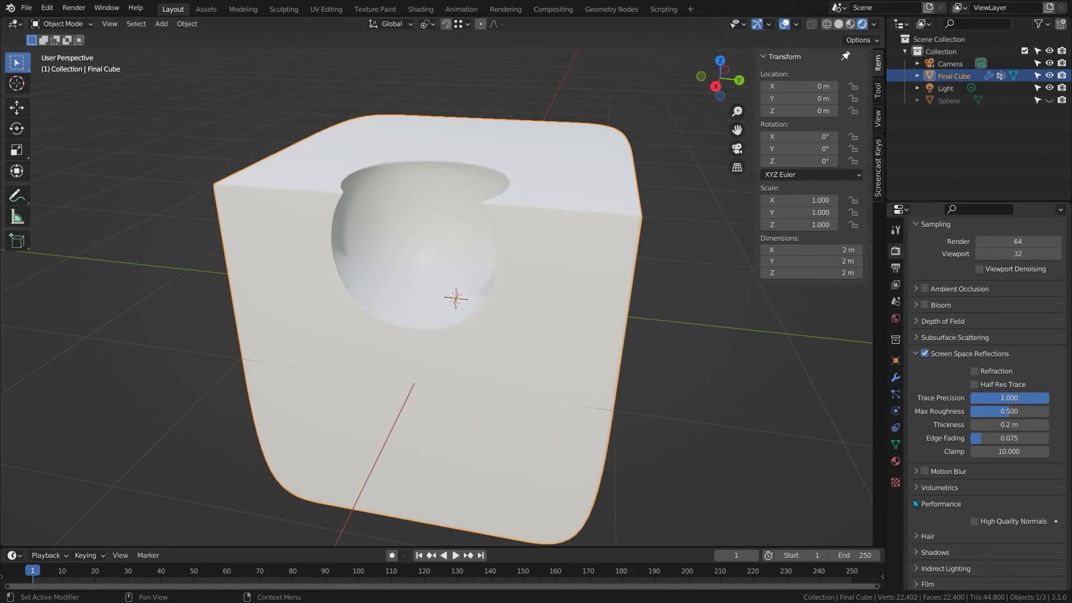
scroll(927, 492, "down", 3)
left_click(918, 487)
left_click(983, 503)
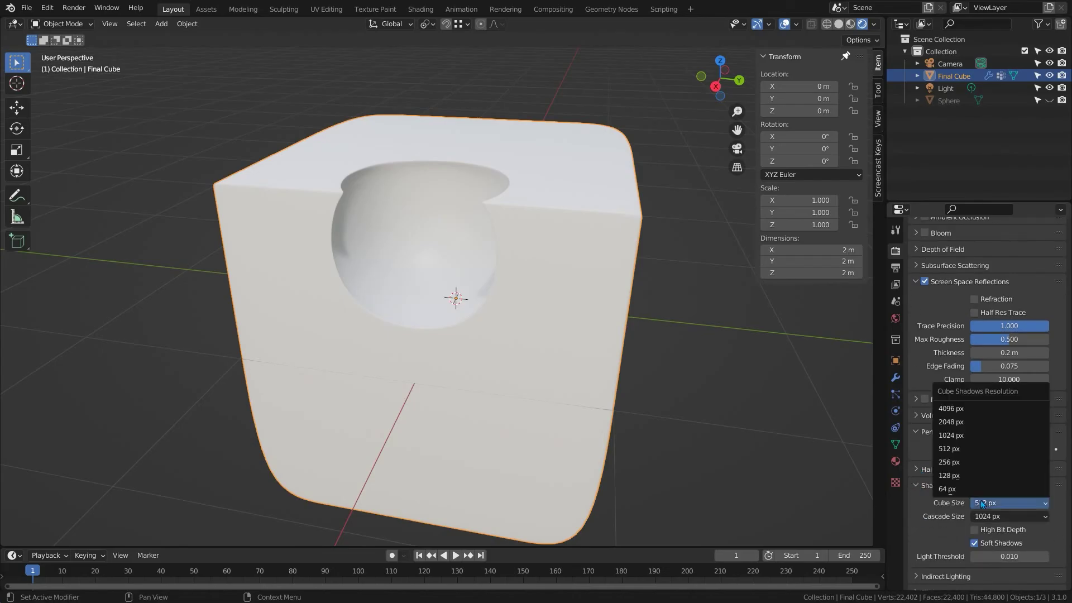
left_click(988, 515)
left_click(956, 423)
Give the cube's material an orange base colour.
middle_click_drag(531, 246, 502, 249)
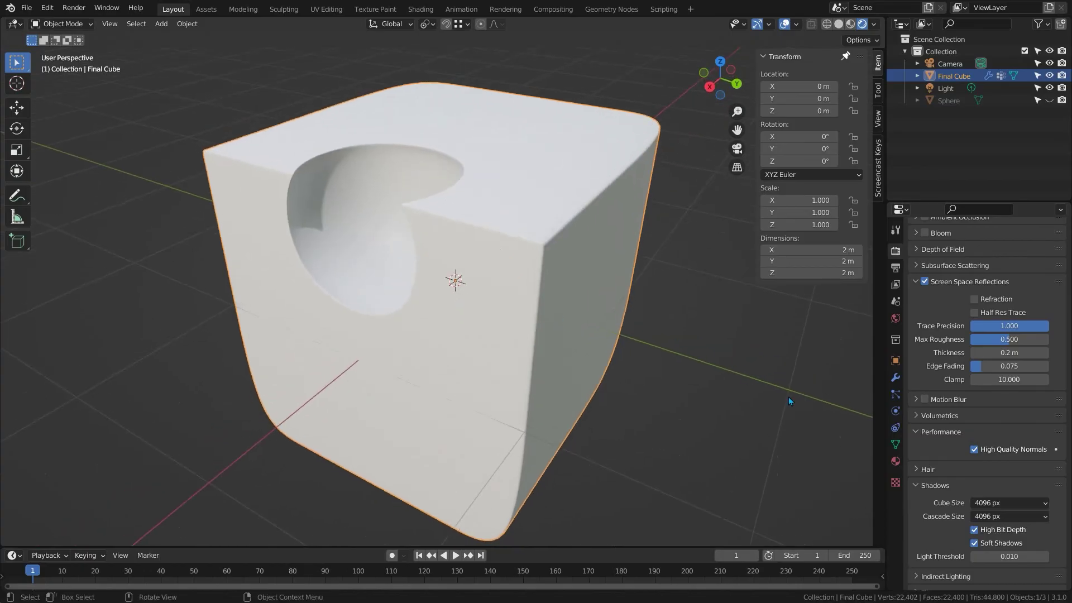
left_click(896, 462)
left_click(1015, 310)
left_click_drag(976, 209, 971, 222)
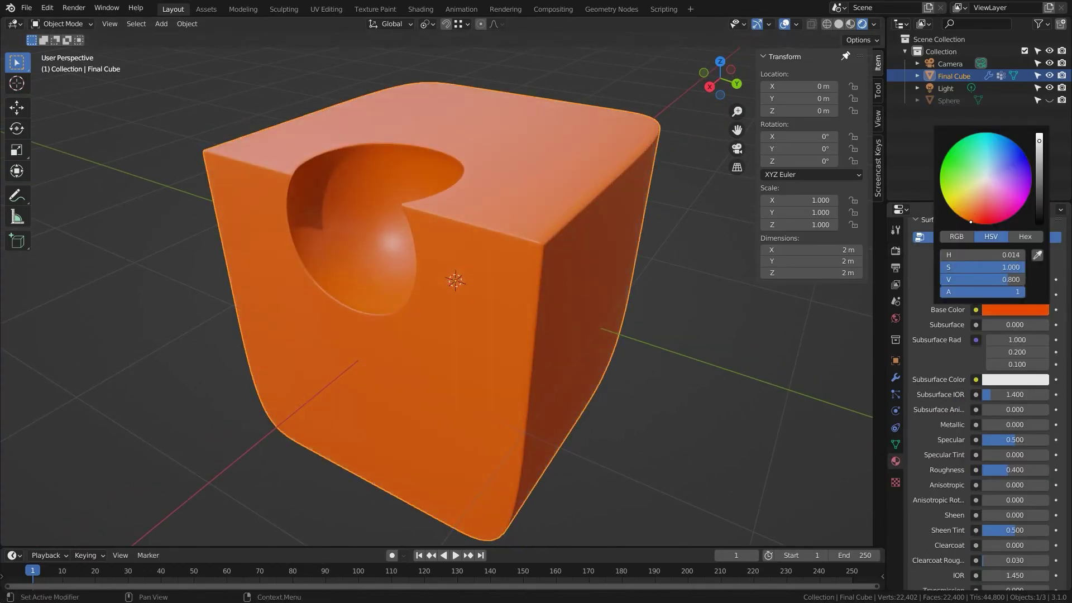
Lower the cube material's roughness to about 0.078 for a glossy look.
left_click_drag(1008, 469, 988, 469)
middle_click_drag(416, 306, 446, 244)
scroll(463, 299, "up", 3)
Assign a new dark olive green Material.001 to the cube's inverted outer faces.
key("Tab")
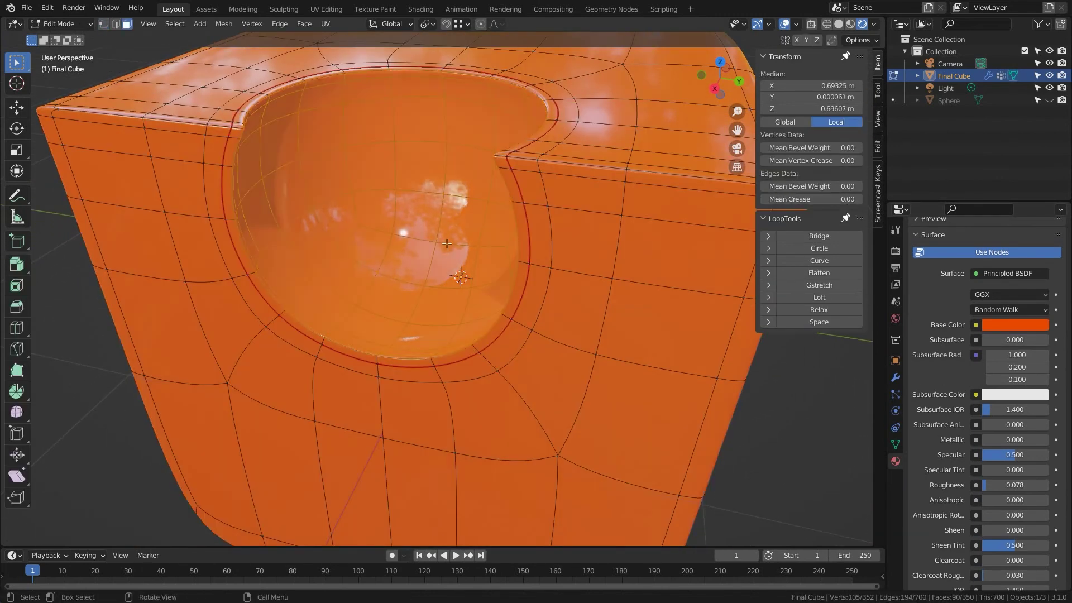
key("ctrl+i")
scroll(988, 335, "up", 5)
left_click(1061, 248)
left_click(949, 325)
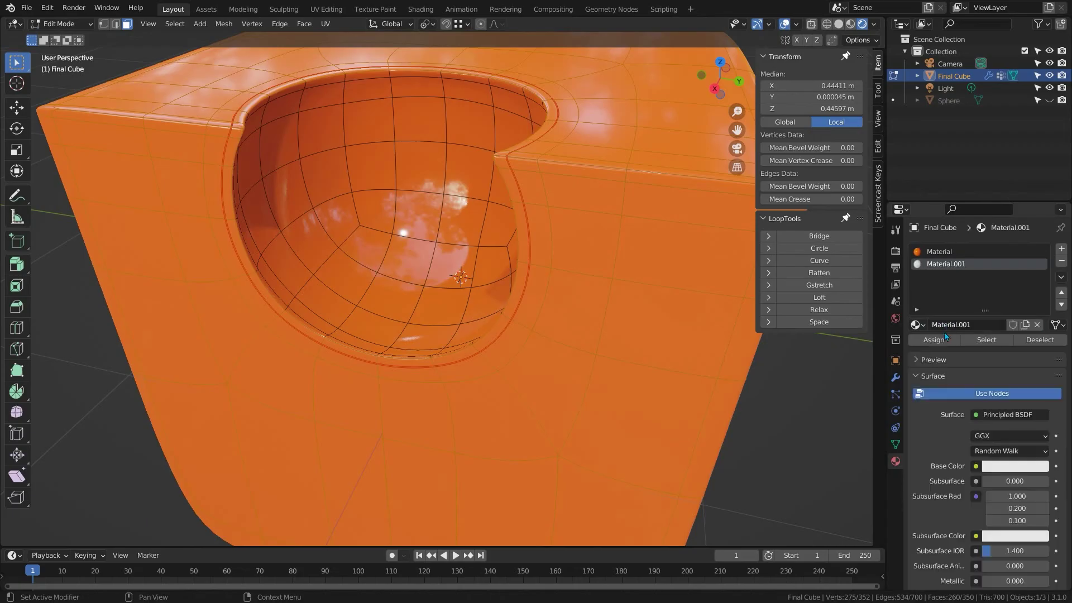
left_click(936, 340)
left_click(1015, 466)
left_click(965, 334)
left_click_drag(1039, 296, 1039, 356)
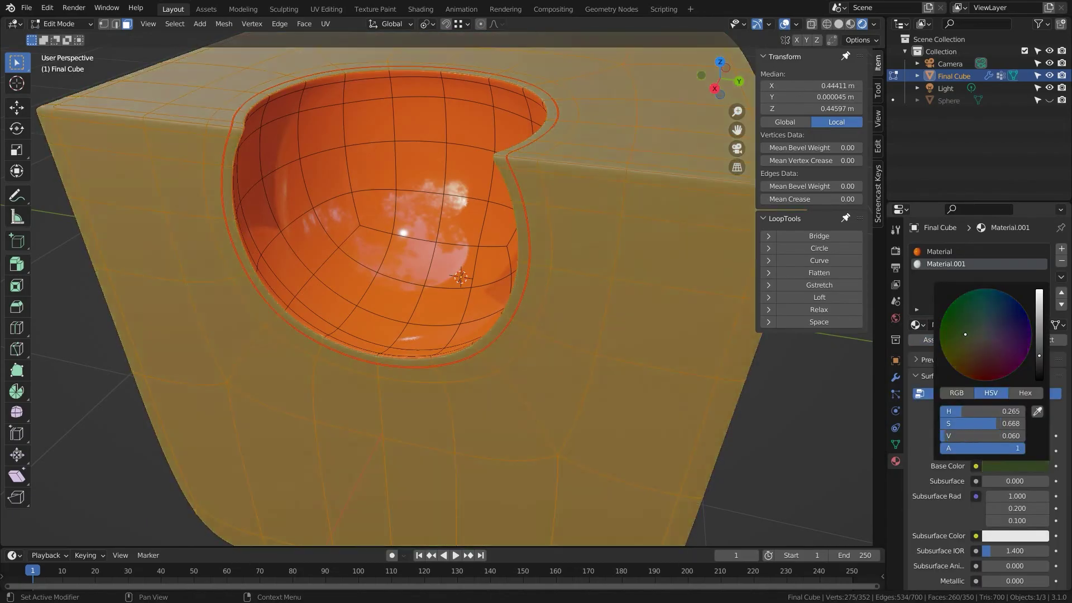
Clear the selection and select the face loop around the cavity rim.
key("alt+a")
scroll(629, 351, "down", 2)
middle_click_drag(629, 352, 469, 279)
key("Tab")
key("Tab")
scroll(469, 280, "up", 2)
left_click(567, 202, "alt")
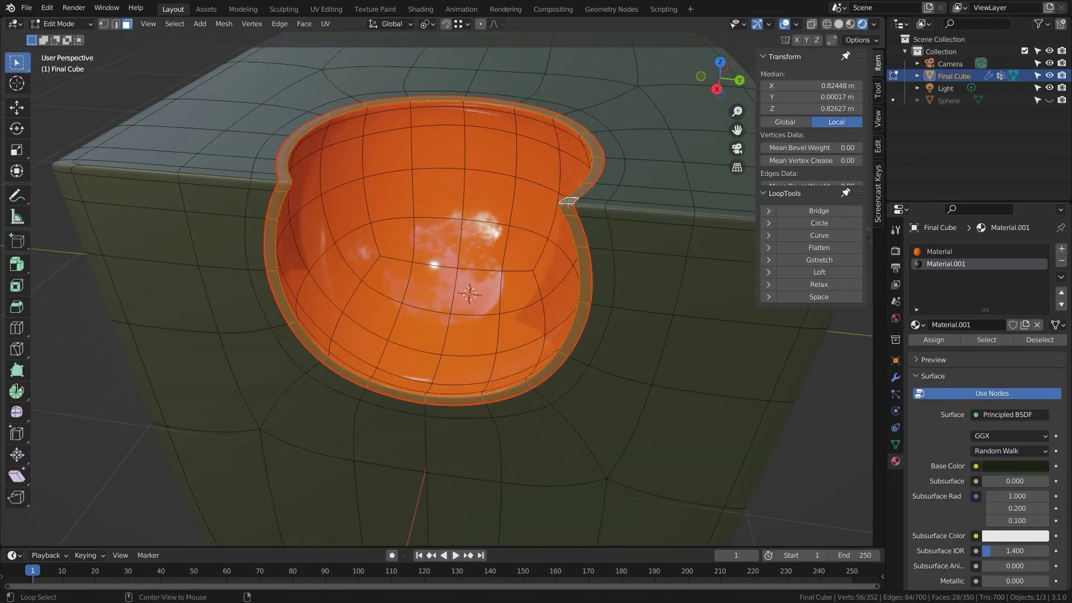
Assign a darker Material.002 to the rim faces with roughness 0.037.
left_click(1061, 248)
left_click(972, 324)
left_click(934, 340)
left_click(1005, 467)
scroll(1005, 468, "down", 10)
scroll(999, 492, "down", 5)
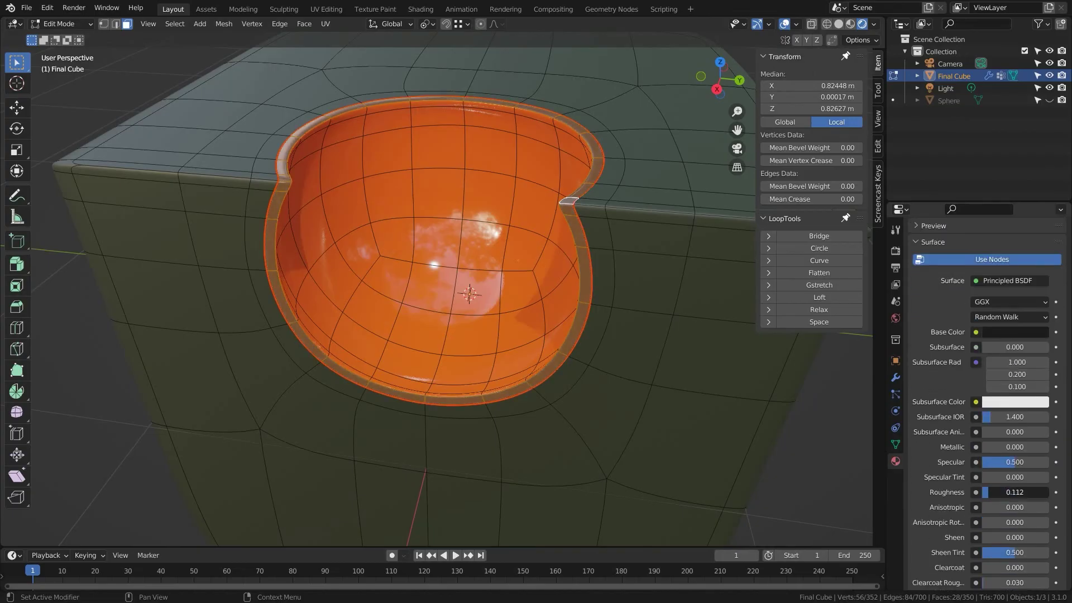
scroll(1005, 492, "up", 2)
scroll(1005, 492, "down", 2)
left_click_drag(1015, 491, 1023, 492)
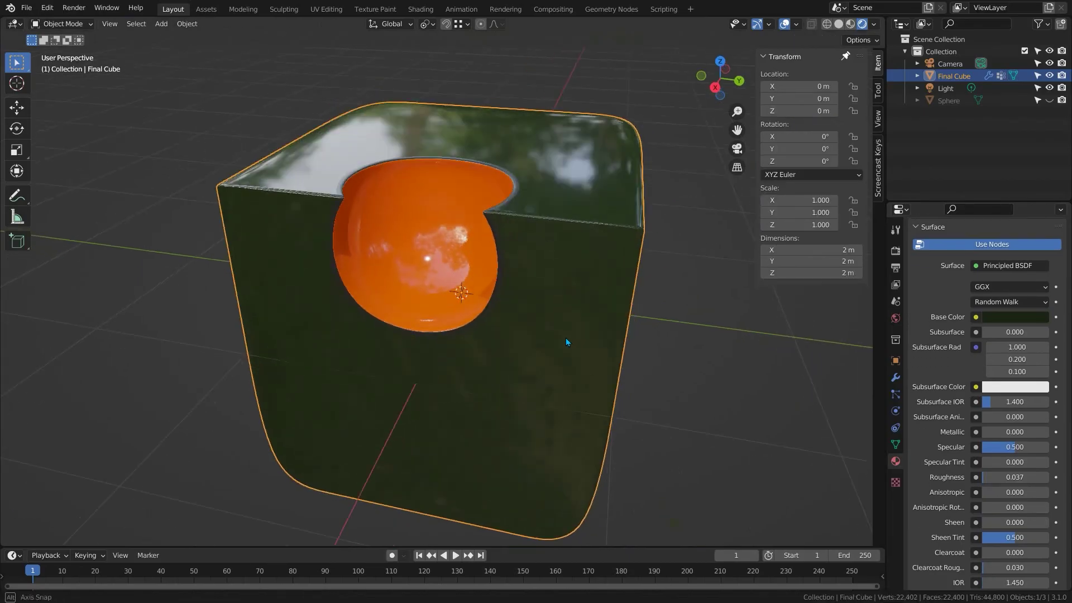
middle_click_drag(565, 337, 596, 323)
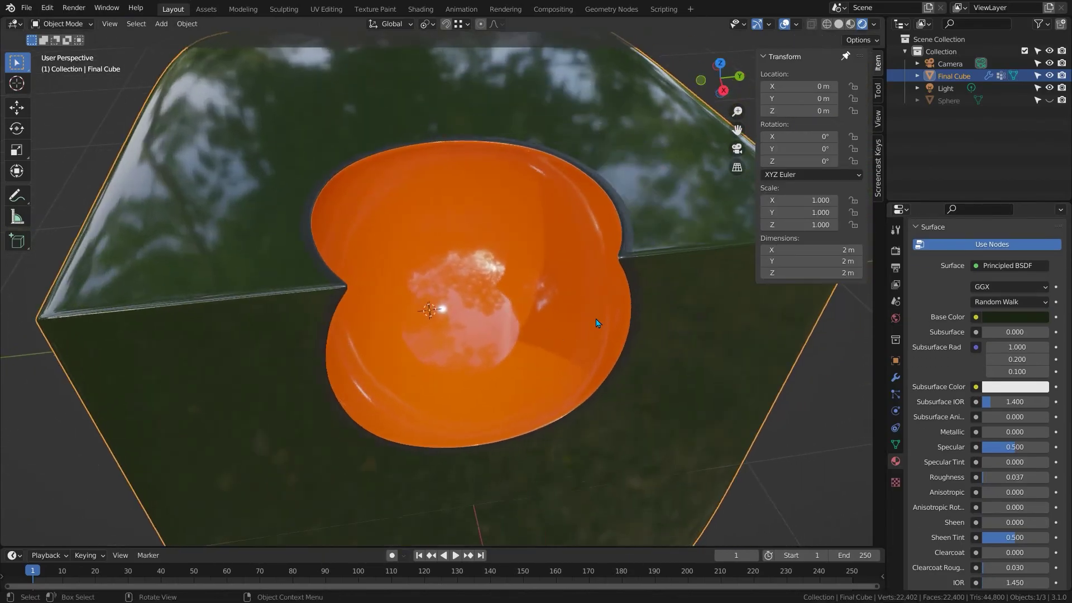
Unhide the sphere and give it a level 3 subdivision surface.
key("alt+h")
left_click(479, 263)
key("ctrl+3")
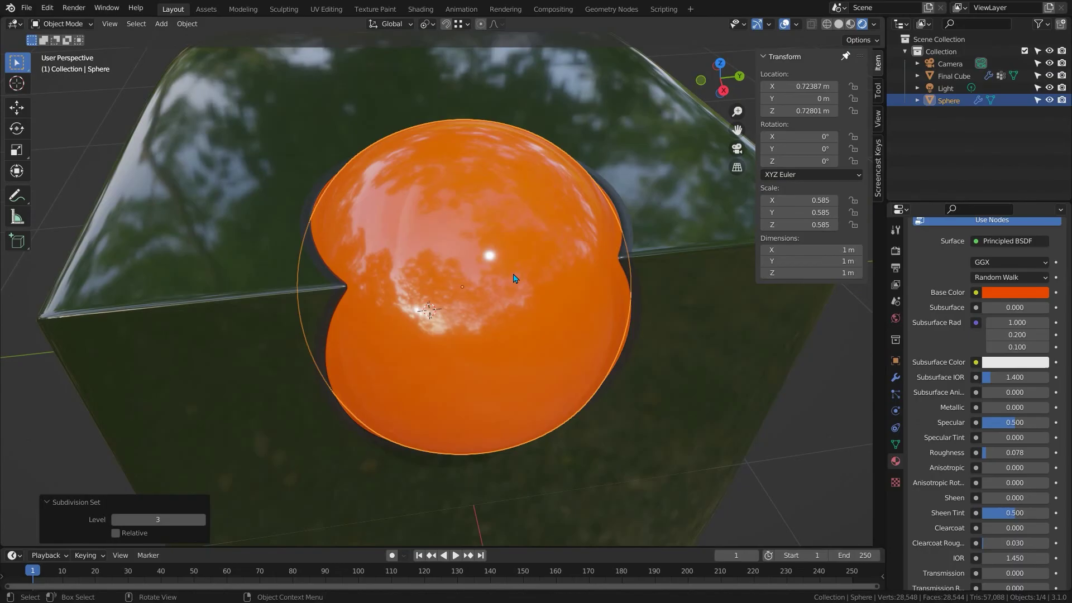
key("alt+a")
Scale the sphere down to 0.313 inside the cavity and enter Edit Mode.
middle_click_drag(541, 335, 481, 364)
left_click(486, 326)
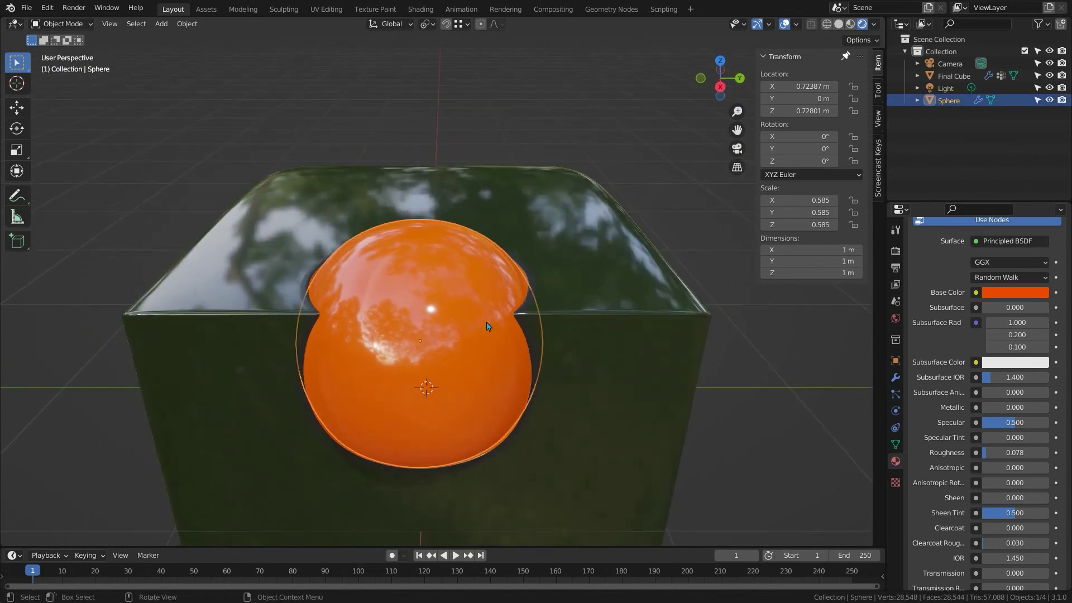
key("s")
left_click(565, 281)
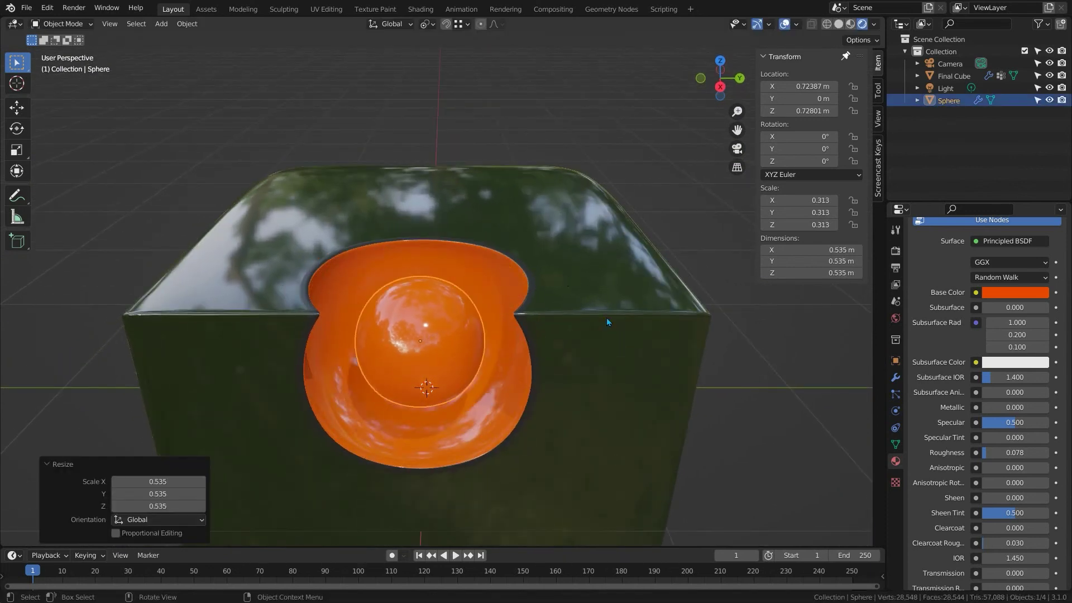
middle_click_drag(500, 317, 480, 289)
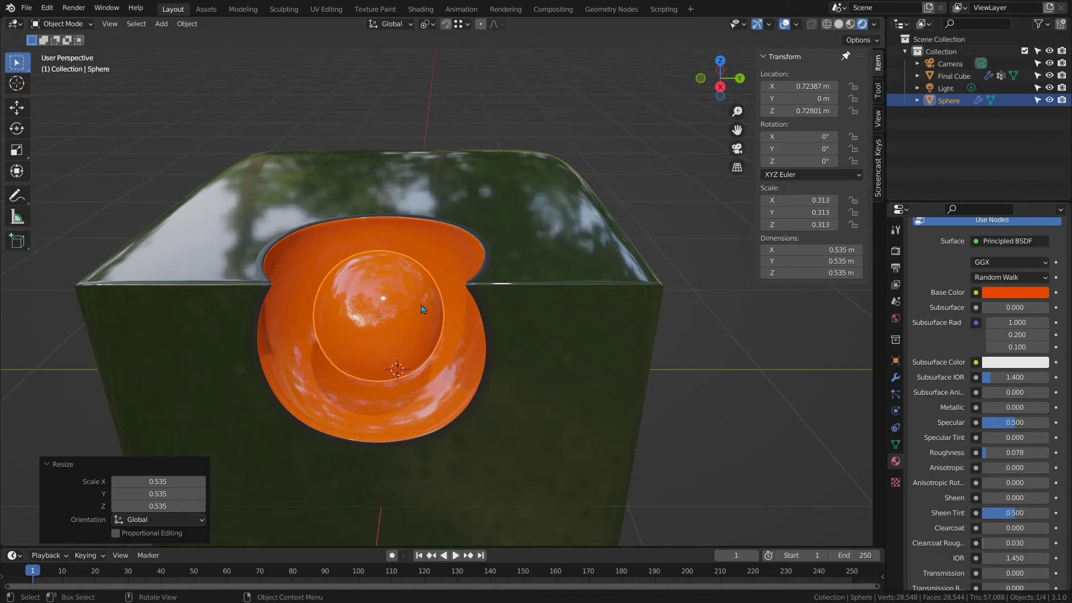
key("Tab")
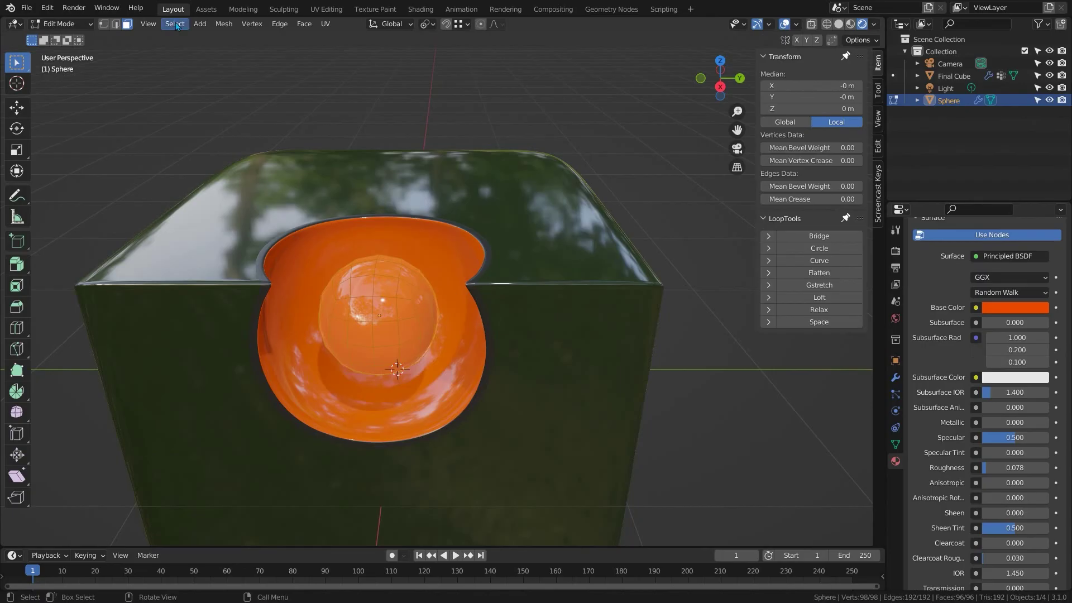
Randomly select sphere faces using Select Random with Action Deselect and seed 6.
left_click(175, 24)
left_click(189, 123)
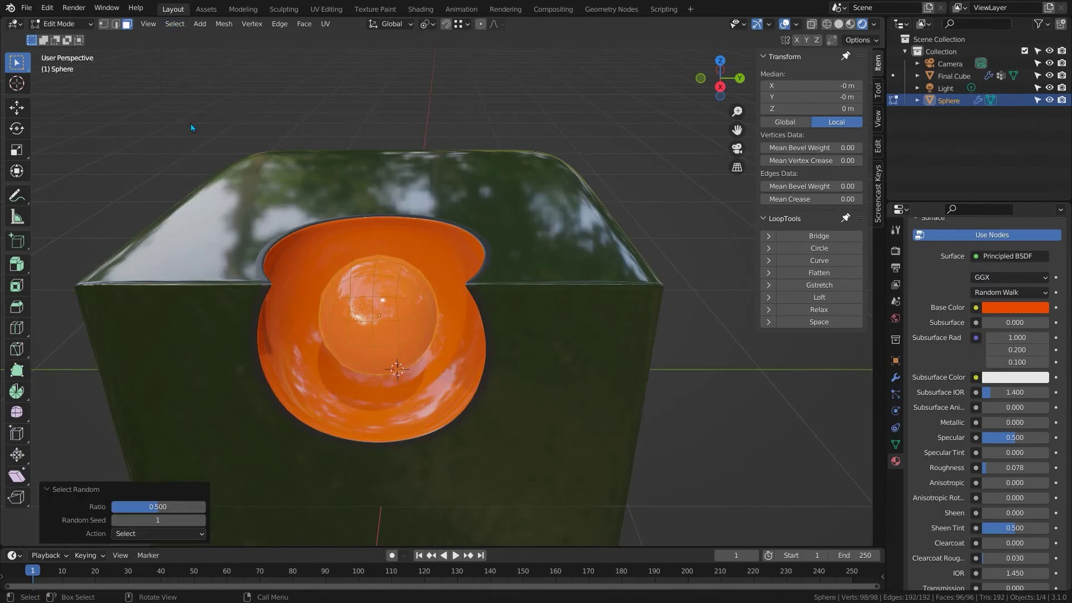
left_click(162, 534)
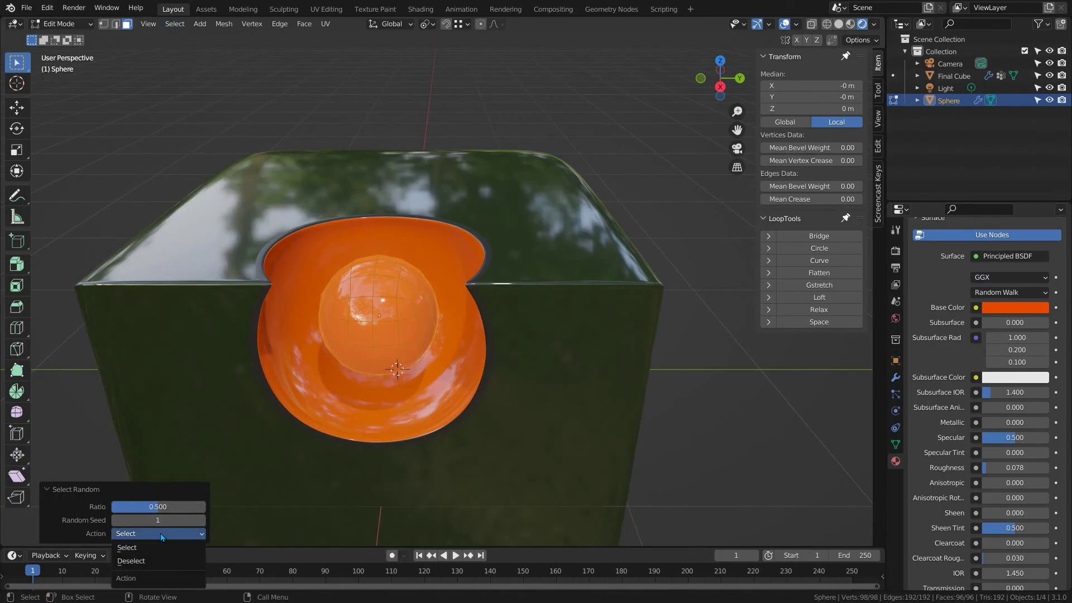
left_click(158, 560)
left_click_drag(158, 520, 190, 520)
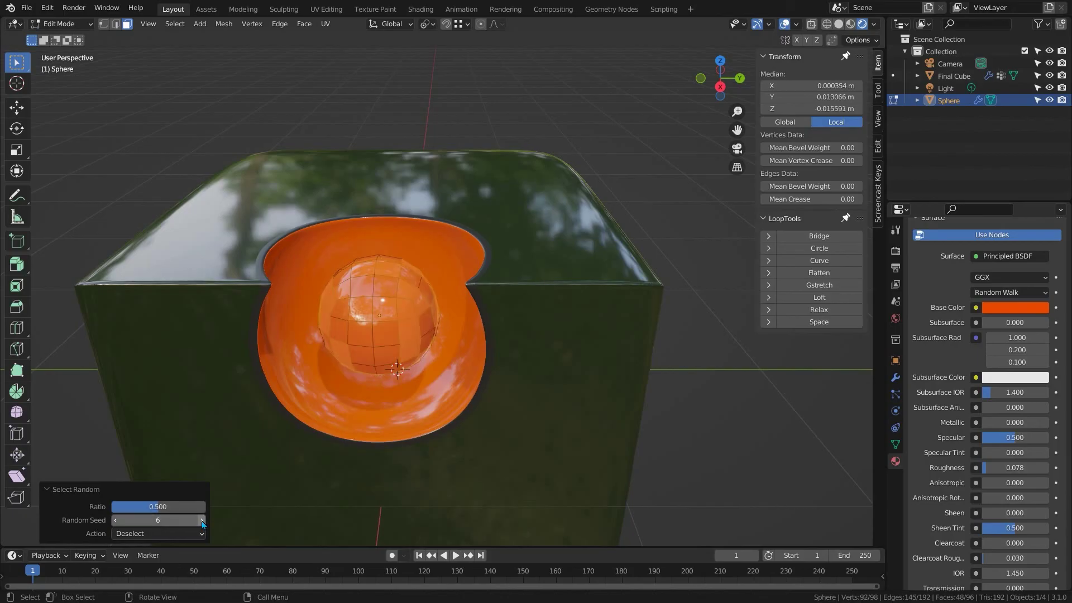
Extrude the chosen faces individually outward by 0.0747 m around Individual Origins.
left_click_drag(13, 268, 106, 346)
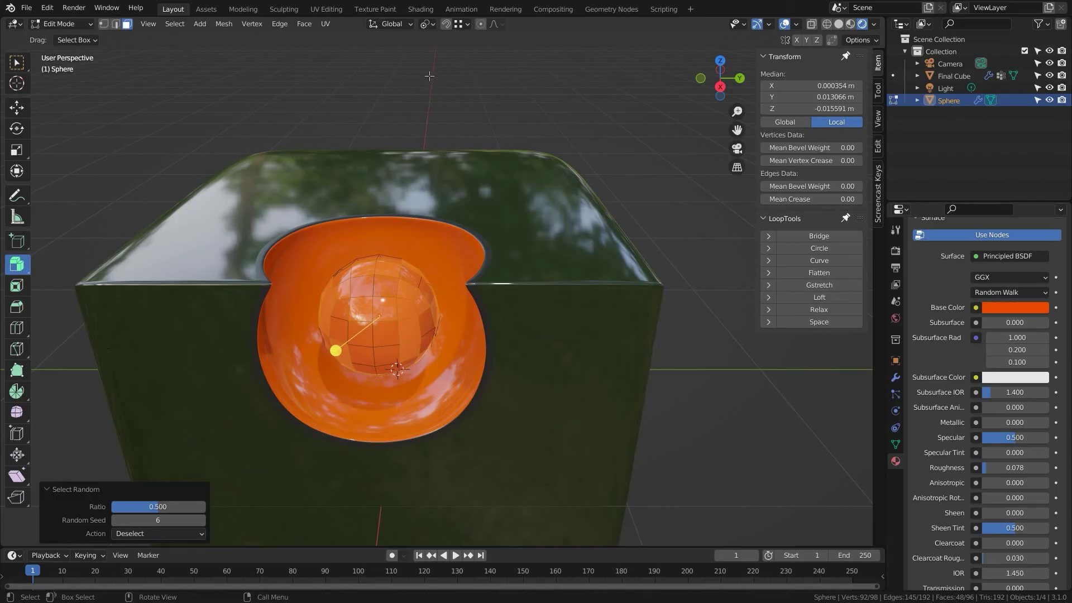
left_click(433, 24)
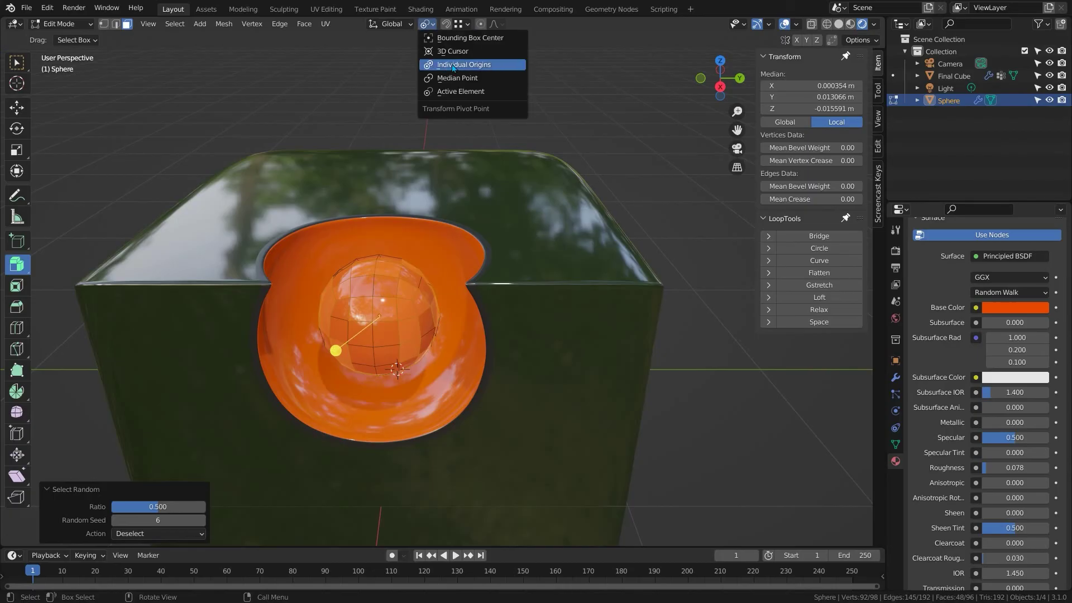
left_click(454, 65)
left_click_drag(335, 351, 344, 343)
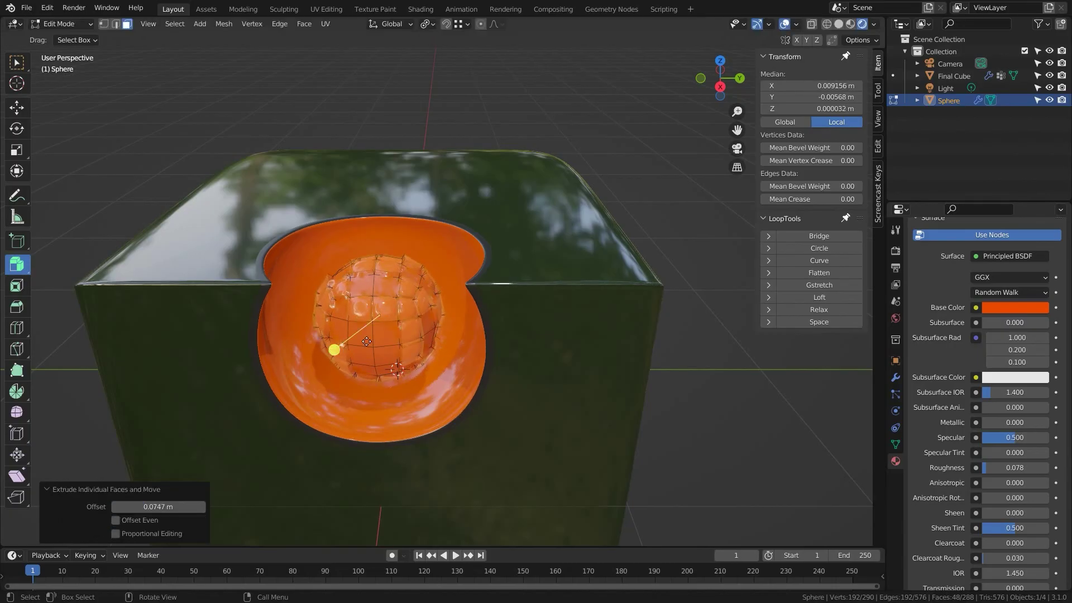
Scale the bump tips to 0.641 and extrude them again by 0.233 m.
key("s")
left_click(477, 328)
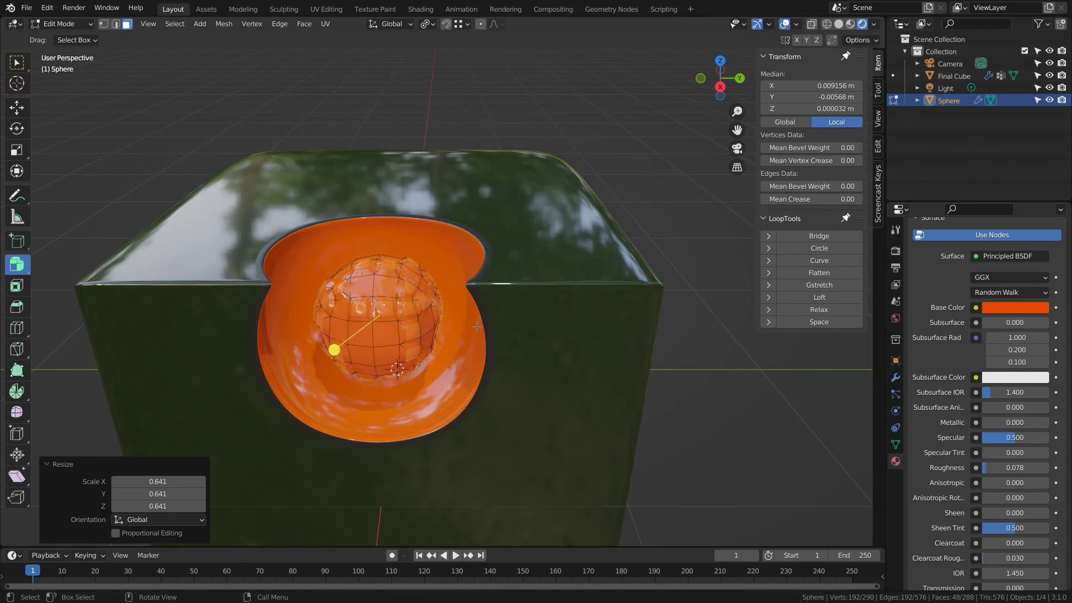
left_click_drag(333, 351, 446, 343)
Taper the spike tips by scaling them down, then return to Object Mode.
key("s")
right_click(561, 270)
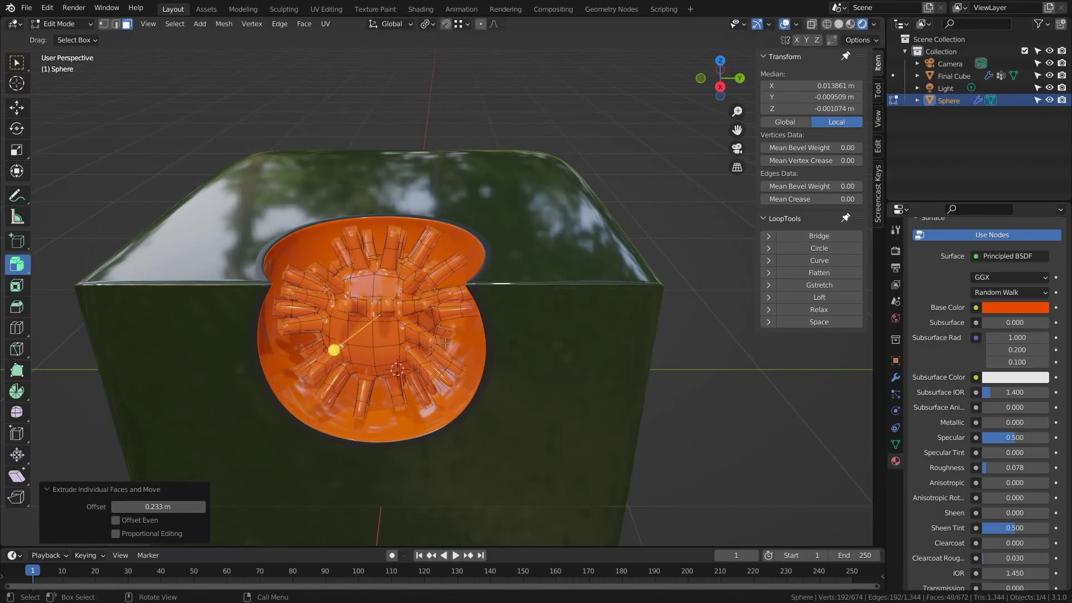
key("s")
left_click(527, 367)
key("Tab")
middle_click_drag(402, 335, 381, 318)
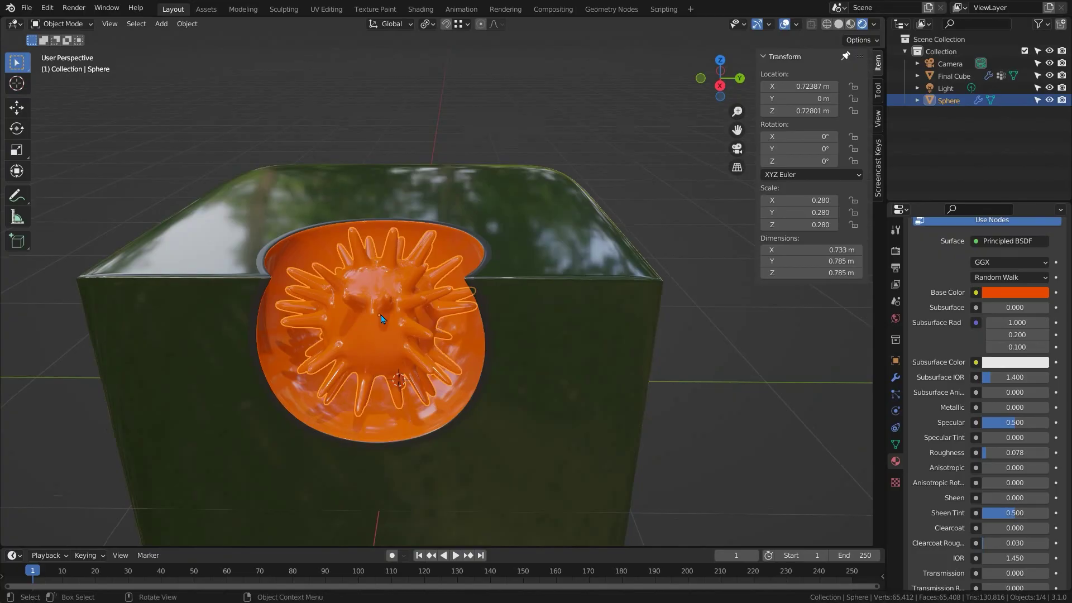
Add three Wave modifiers to the sphere.
left_click(897, 378)
left_click(952, 248)
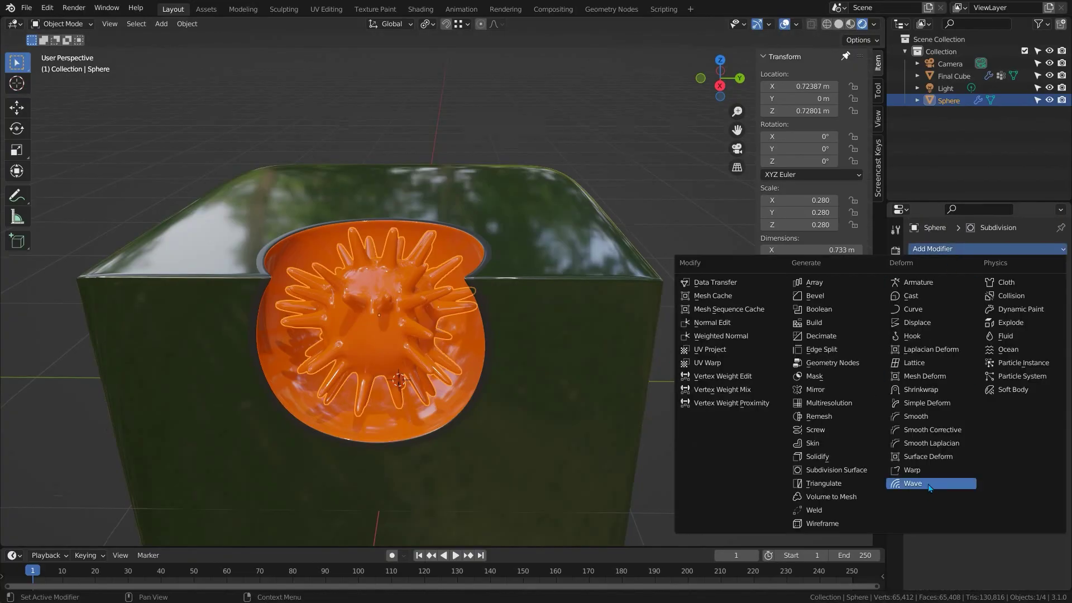
left_click(929, 484)
left_click(954, 250)
left_click(913, 484)
left_click(936, 251)
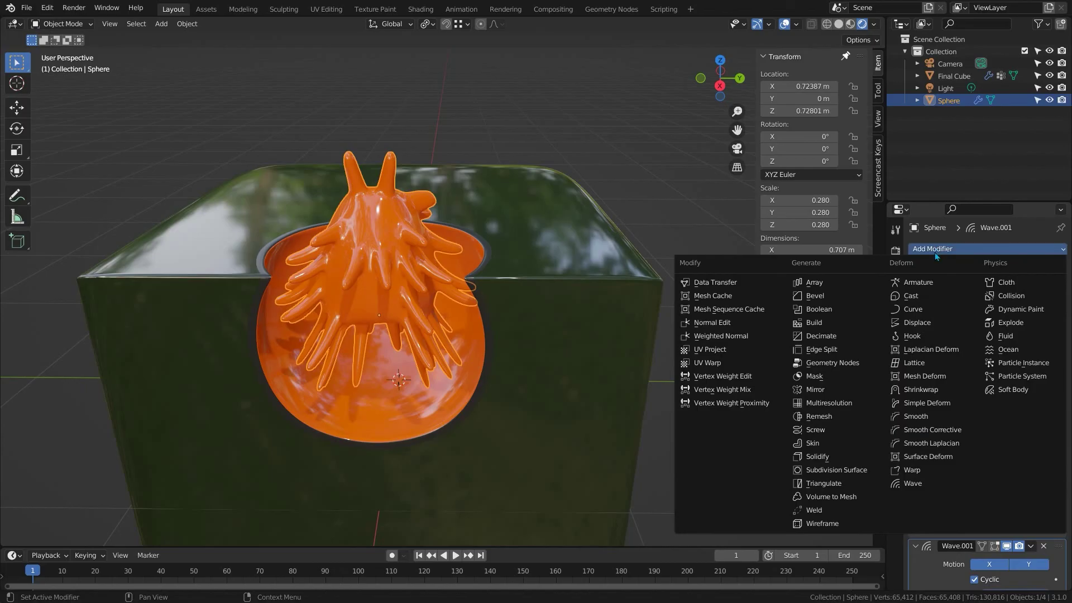
left_click(913, 484)
Set the Wave speeds to 0.1, 0.05 for Wave.001 and 0.15 for Wave.002.
scroll(983, 390, "down", 2)
left_click(925, 449)
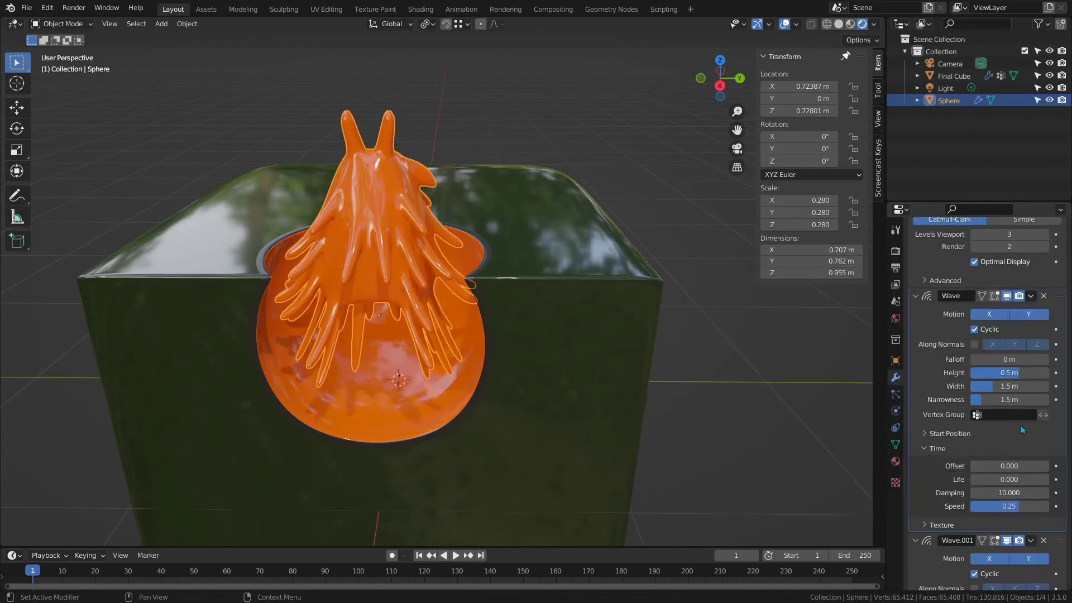
scroll(1022, 435, "down", 3)
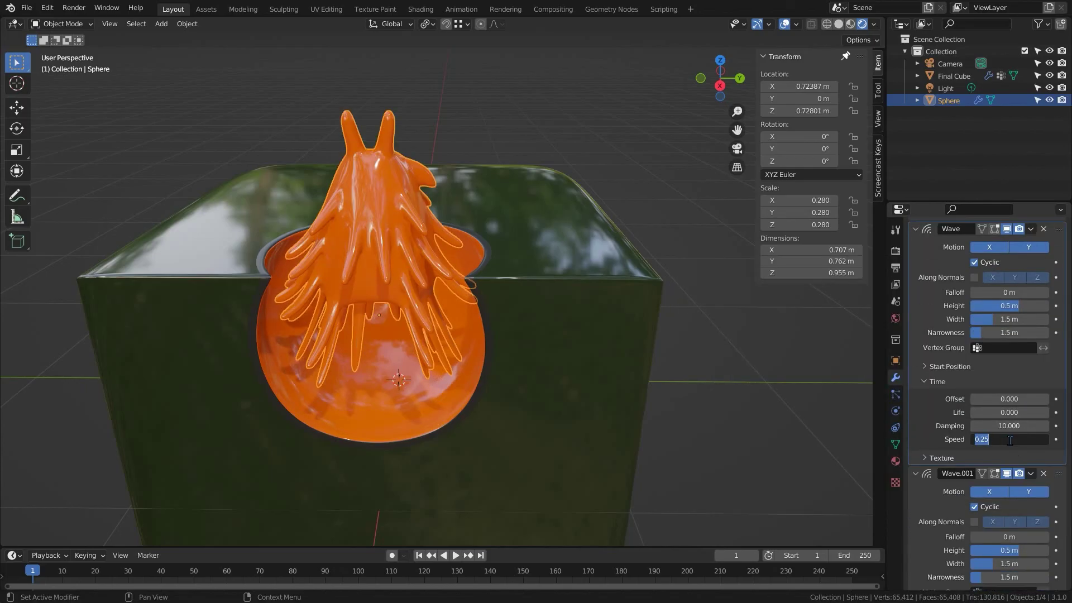
key("Return")
scroll(1011, 444, "down", 10)
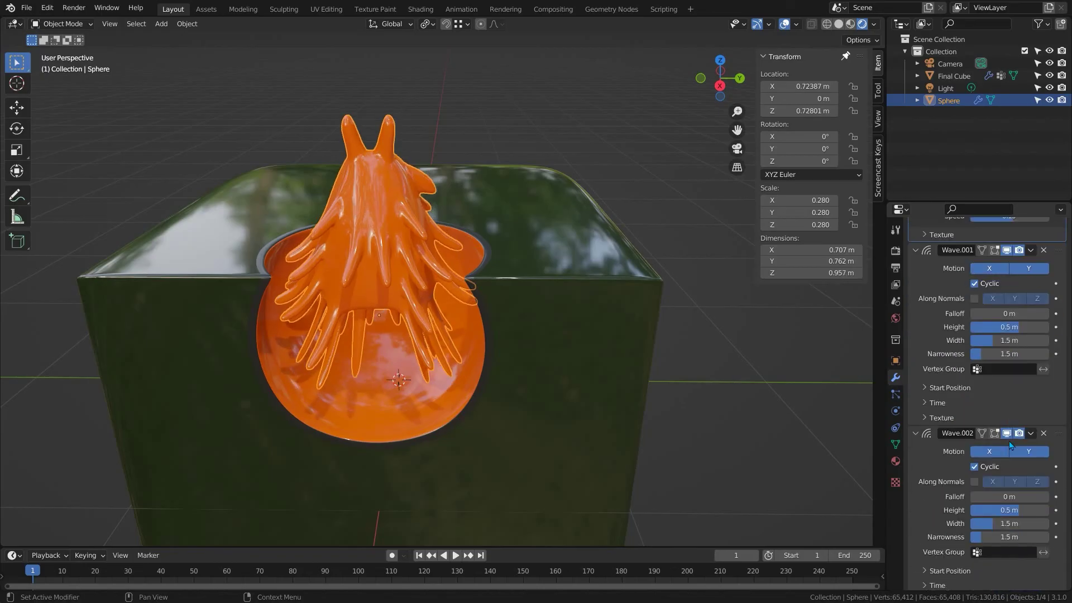
left_click(925, 402)
scroll(1001, 425, "down", 4)
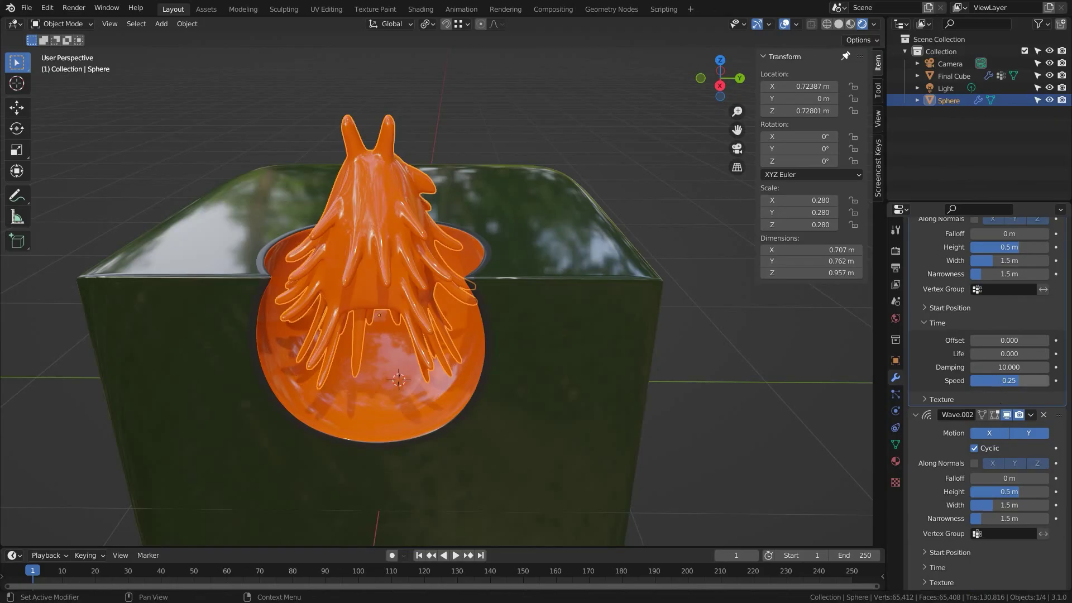
key("Return")
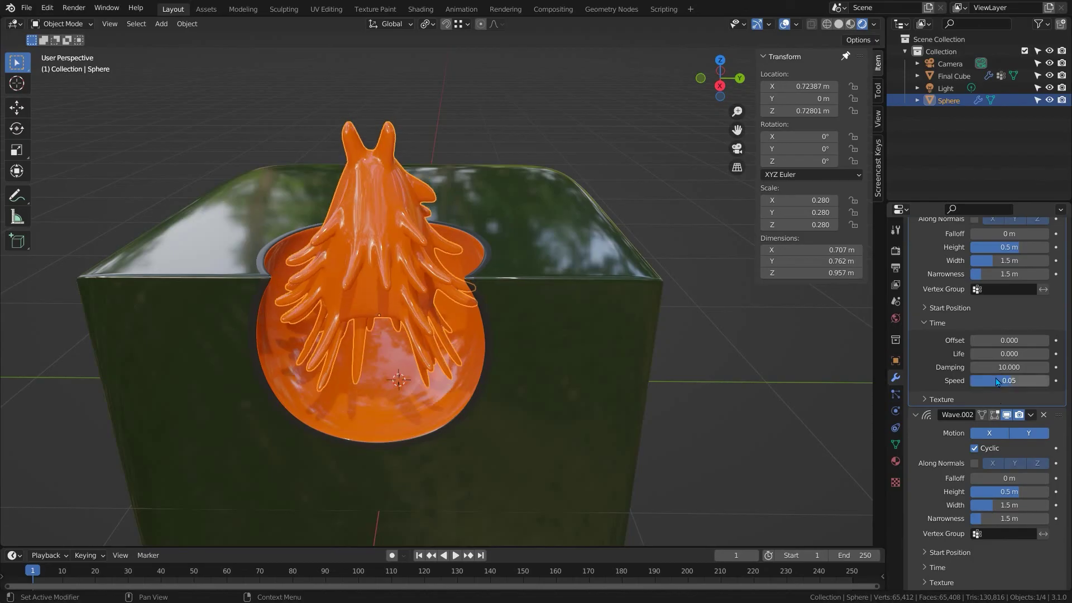
left_click(943, 567)
scroll(1026, 515, "down", 3)
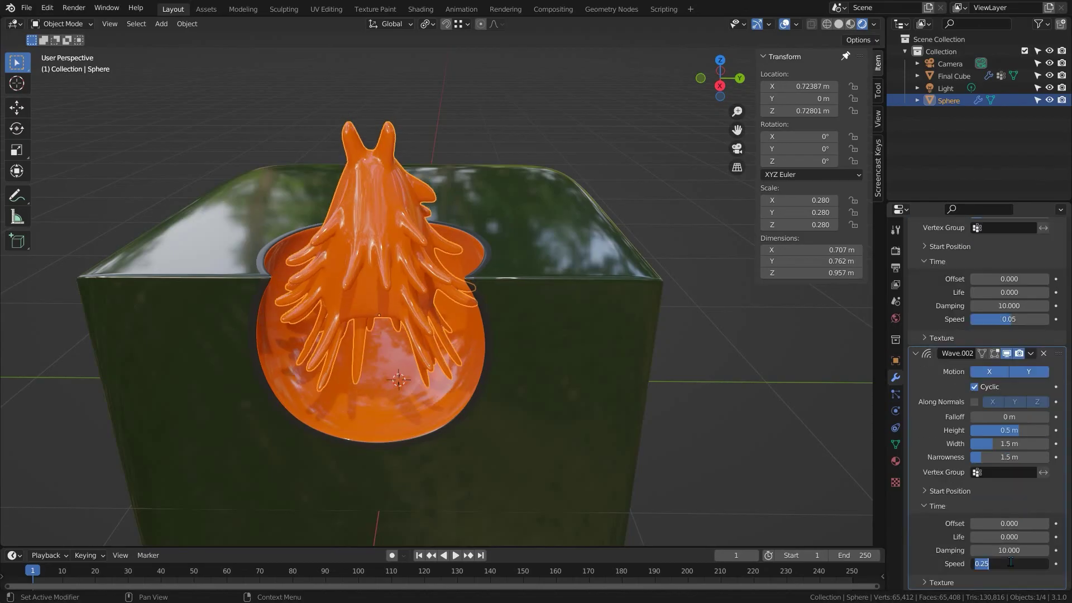
key("Return")
Preview the wave animation, then stop and return to frame 1.
left_click(455, 555)
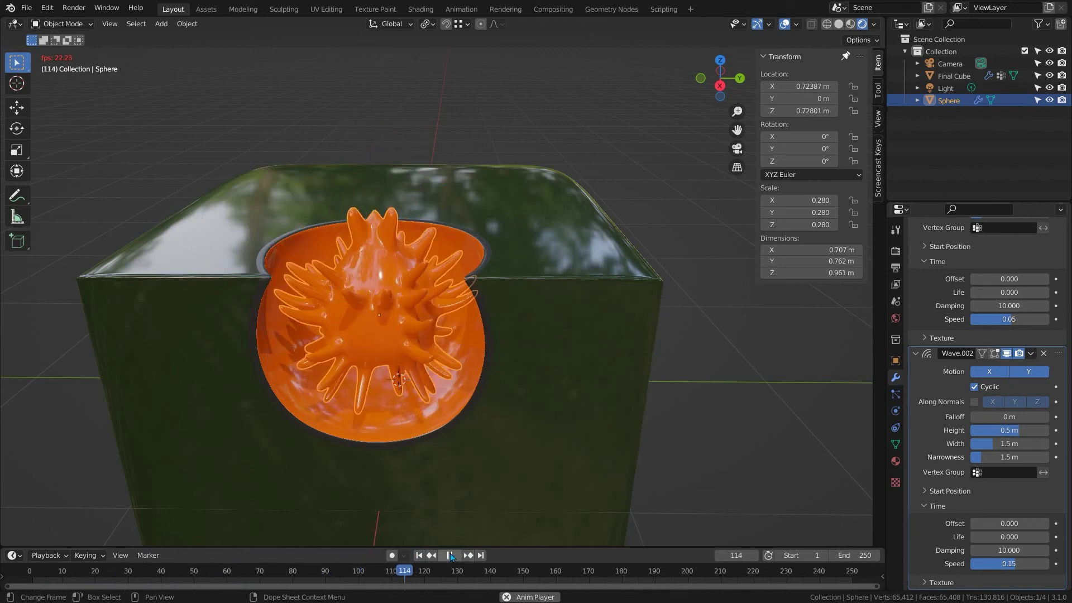
left_click(449, 555)
left_click(419, 555)
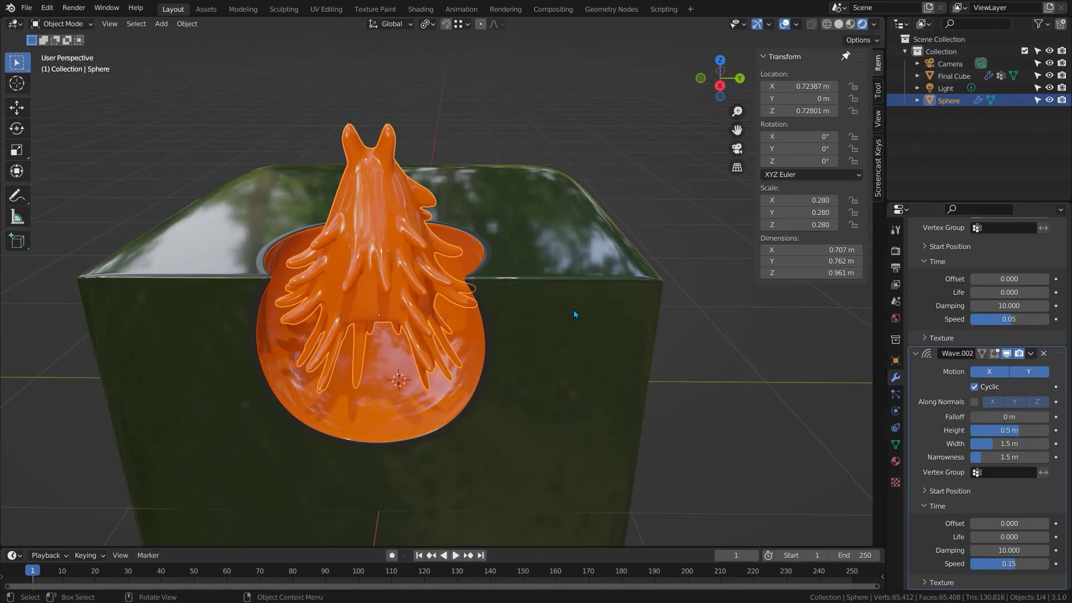
Keyframe rotation at frame 1, then at frame 100 with X 90°, Y 180°, Z 360°.
right_click(781, 145)
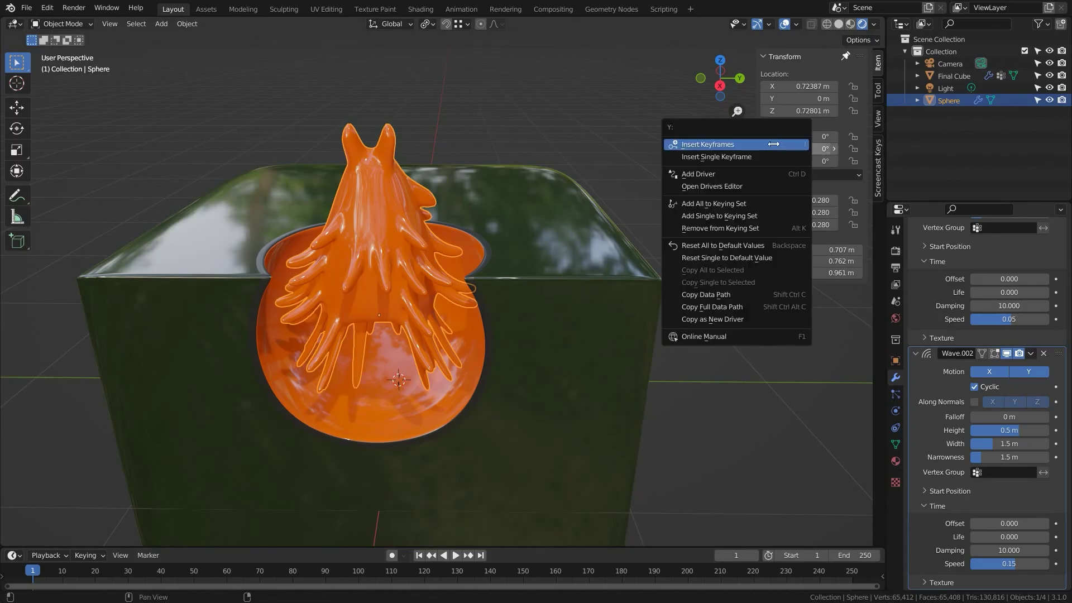
left_click(773, 144)
key("Up")
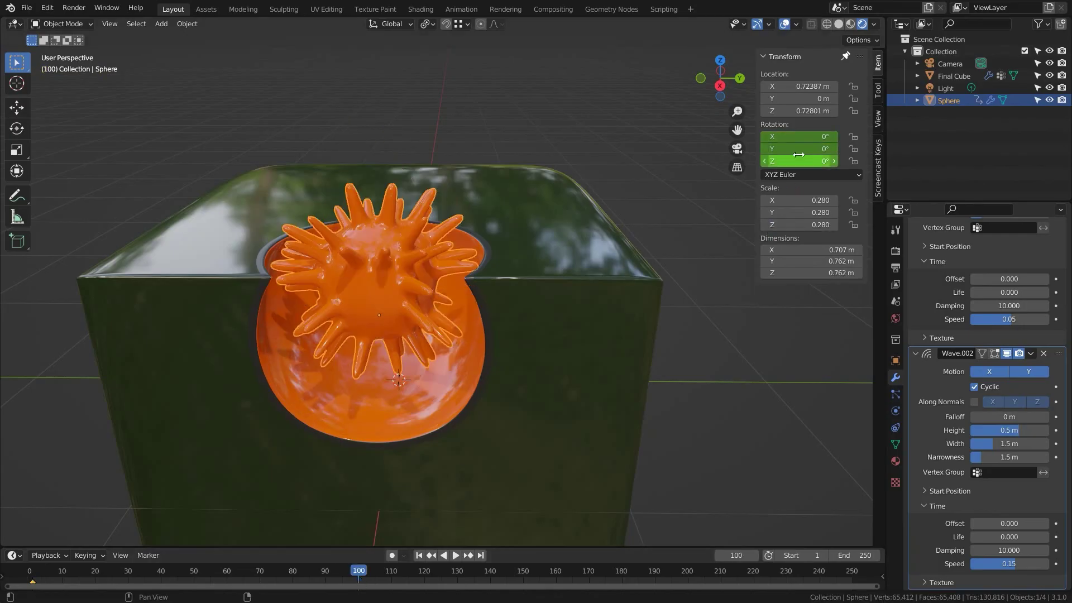
left_click(804, 138)
type("90")
key("Tab")
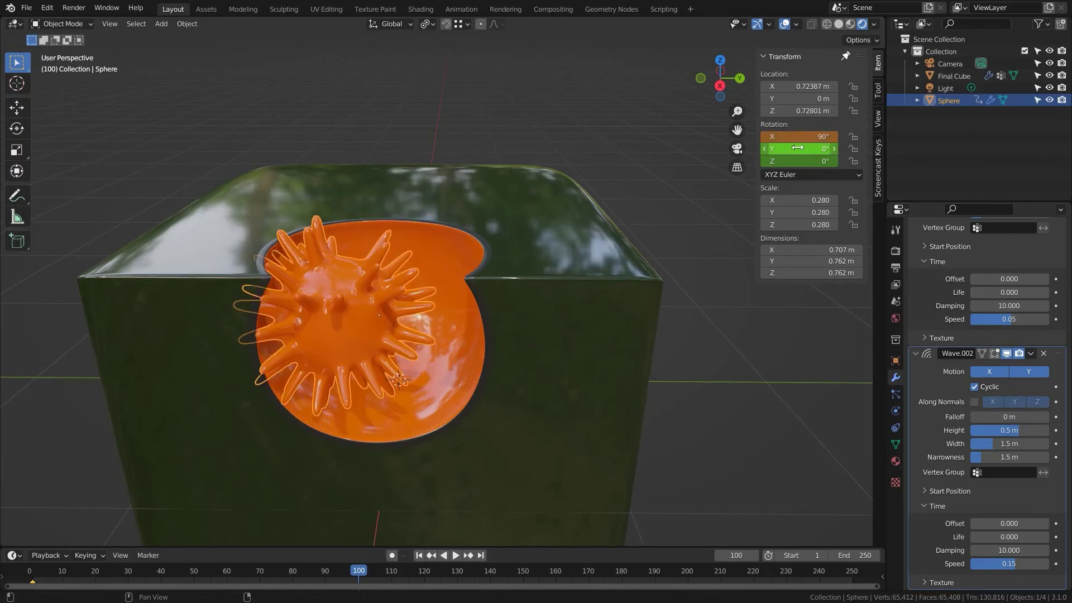
type("180")
key("Tab")
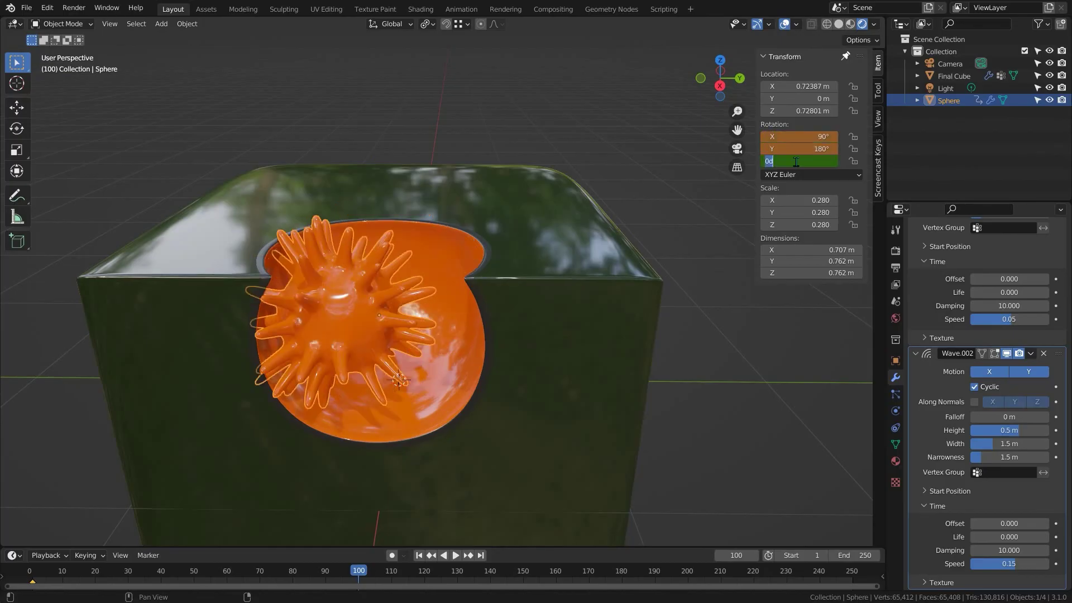
type("360")
key("Return")
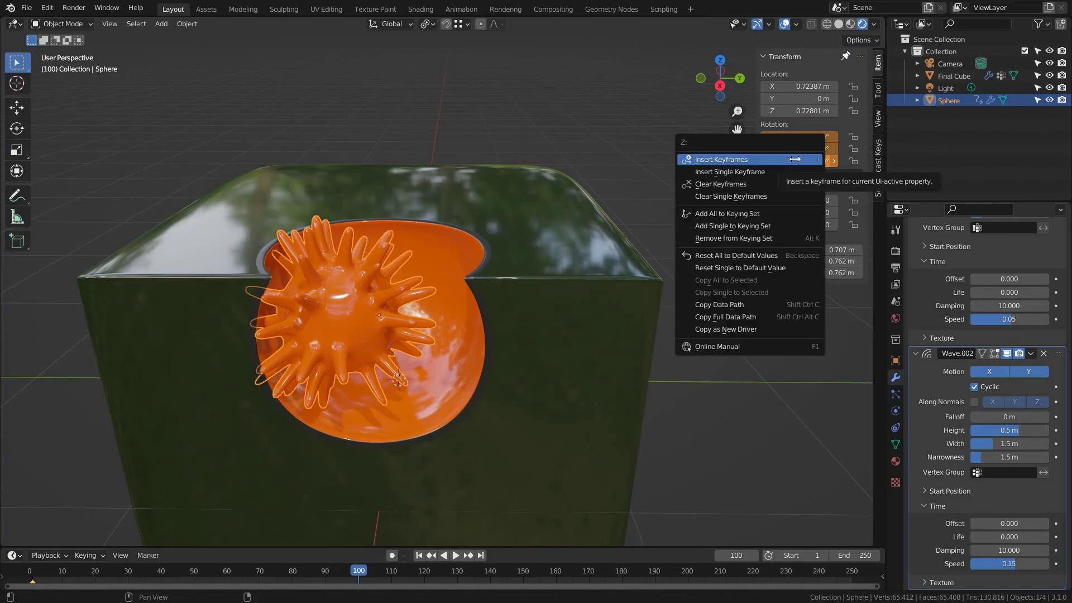
left_click(794, 159)
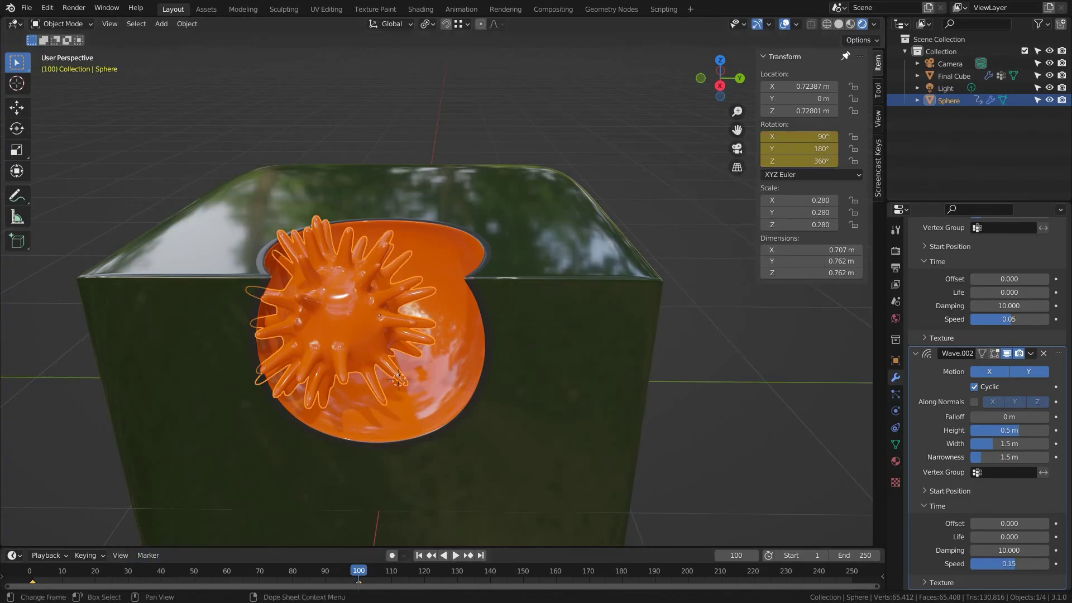
left_click_drag(17, 545, 20, 388)
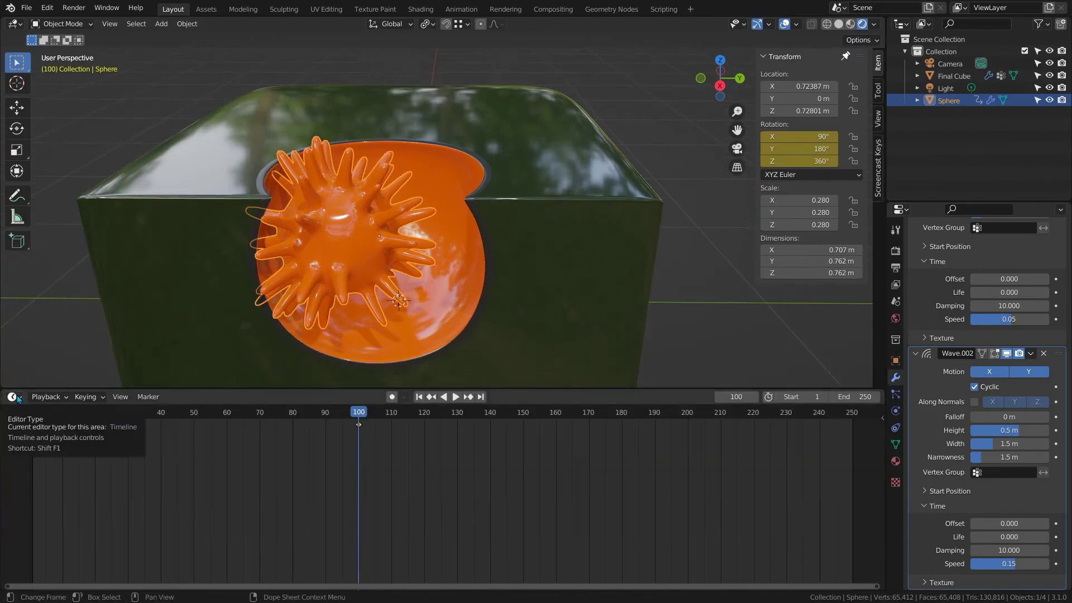
Set the sphere's rotation curves to Linear Extrapolation in the Graph Editor, then restore the Timeline.
left_click(16, 397)
left_click(178, 457)
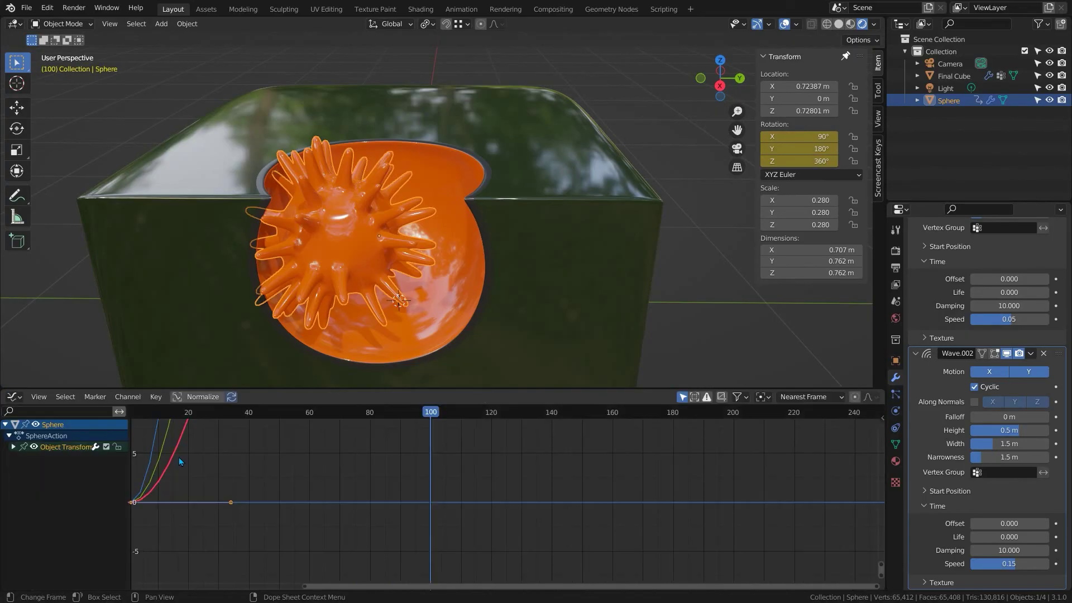
key("shift+e")
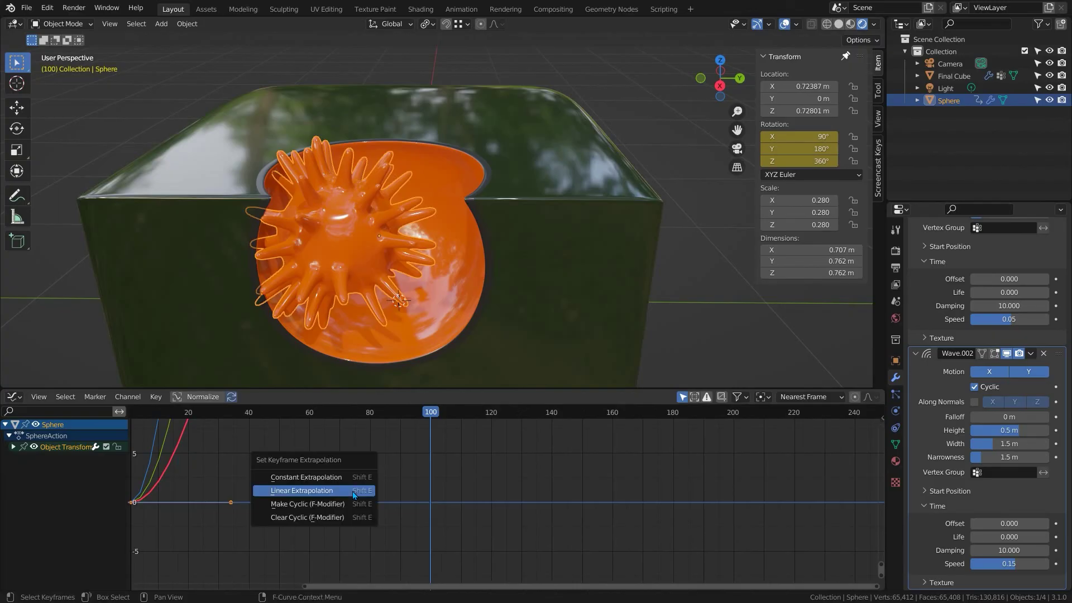
left_click(353, 492)
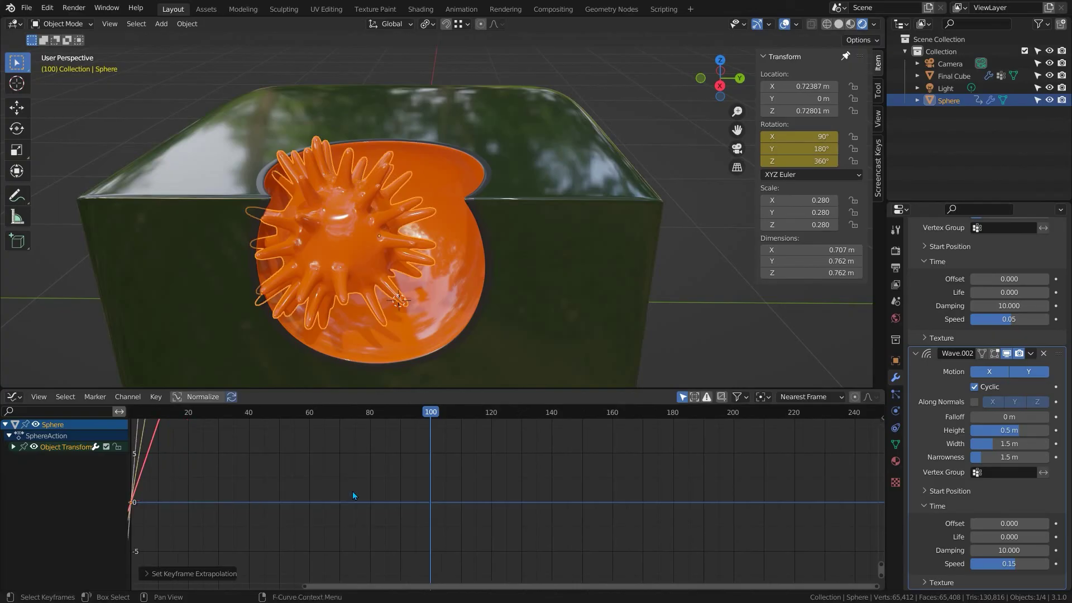
left_click(15, 397)
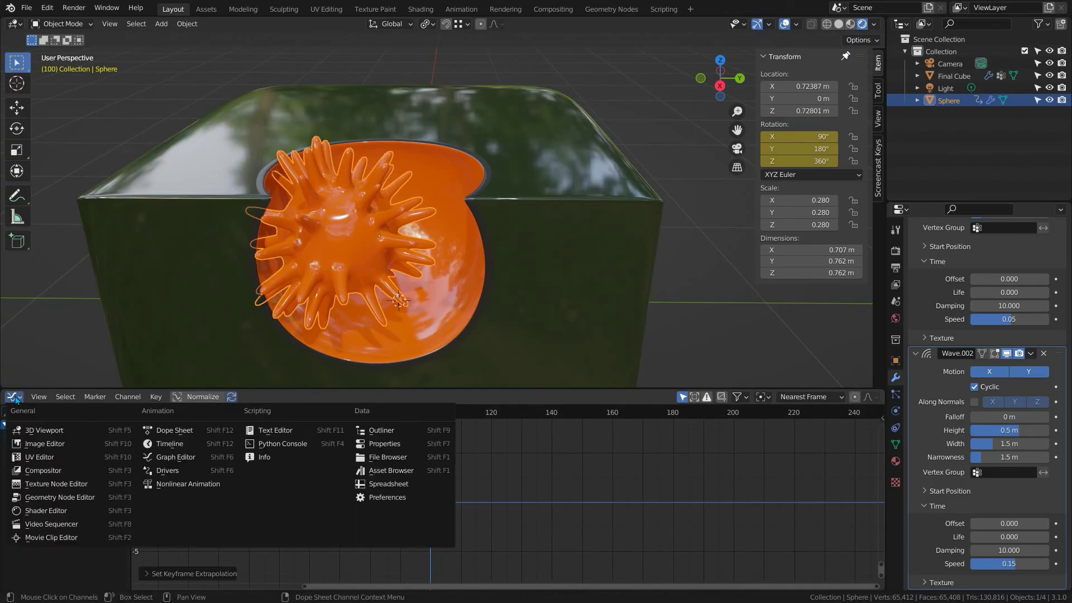
left_click(170, 444)
left_click_drag(172, 391, 435, 531)
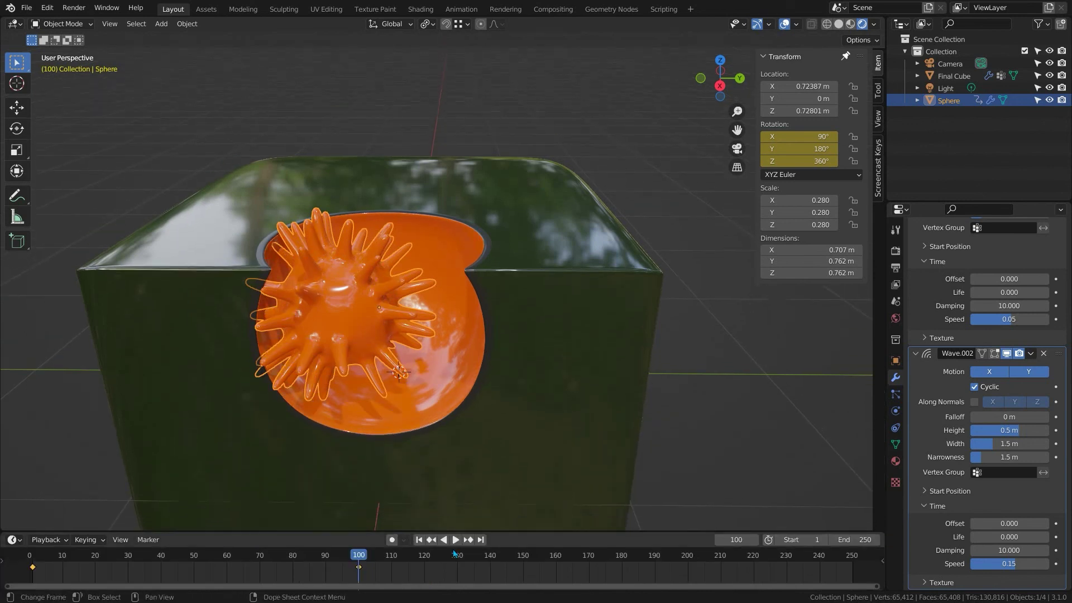
Move the Subdivision modifier below Wave.002 and check the result in playback.
left_click(420, 540)
left_click(457, 540)
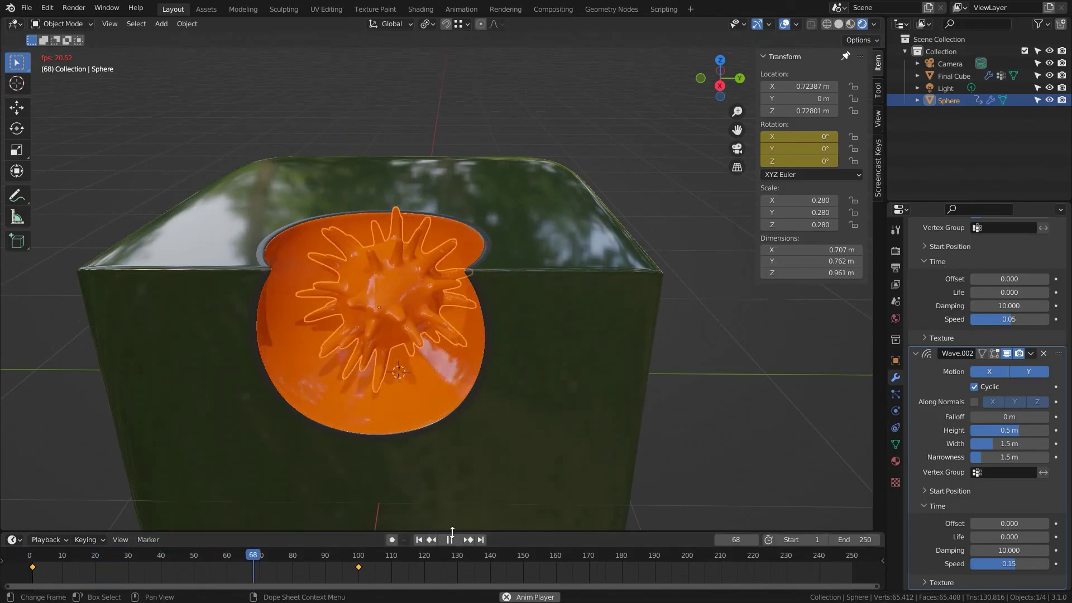
key("space")
scroll(921, 345, "up", 10)
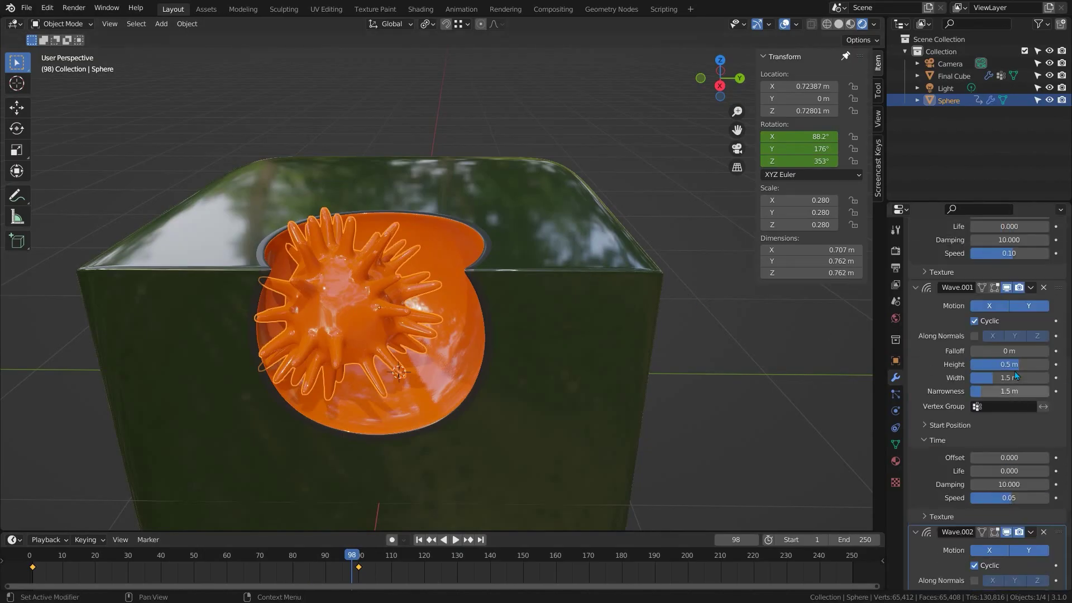
left_click_drag(1058, 268, 1059, 580)
key("shift+Left")
left_click(454, 540)
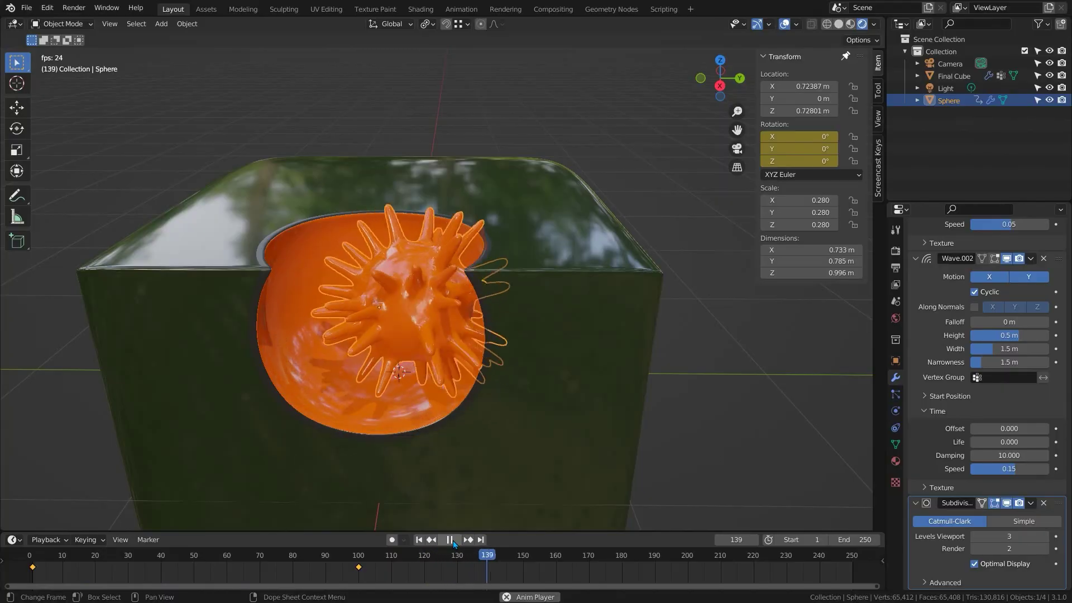
left_click(450, 540)
Scale the spiky sphere down from 0.280 to 0.182.
key("s")
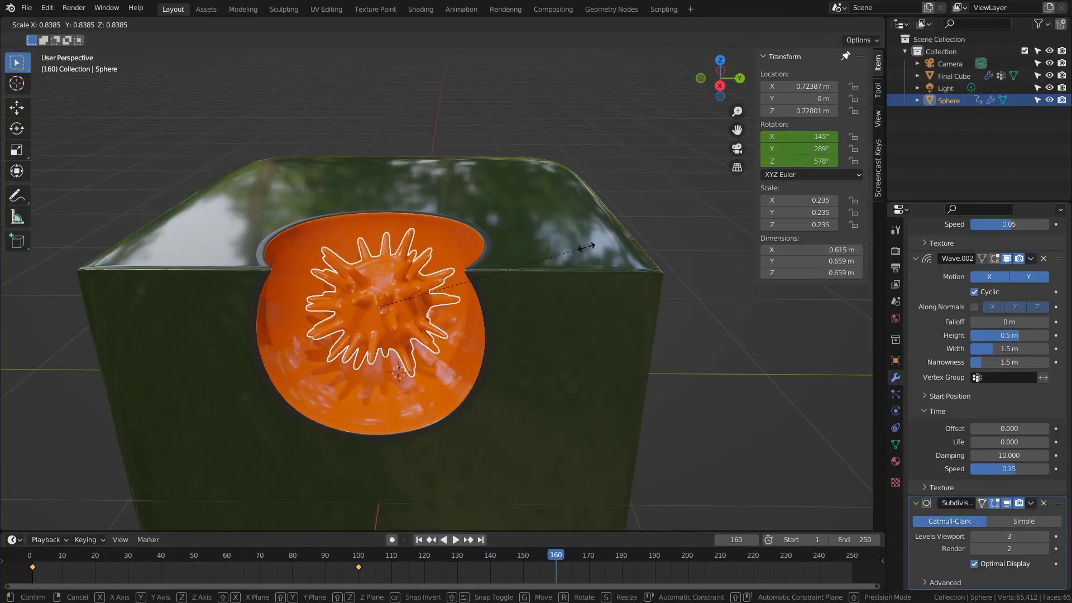
left_click(538, 261)
left_click(896, 461)
Make the sphere's material a single-user Material.003 with a dark purple base colour.
scroll(999, 385, "up", 5)
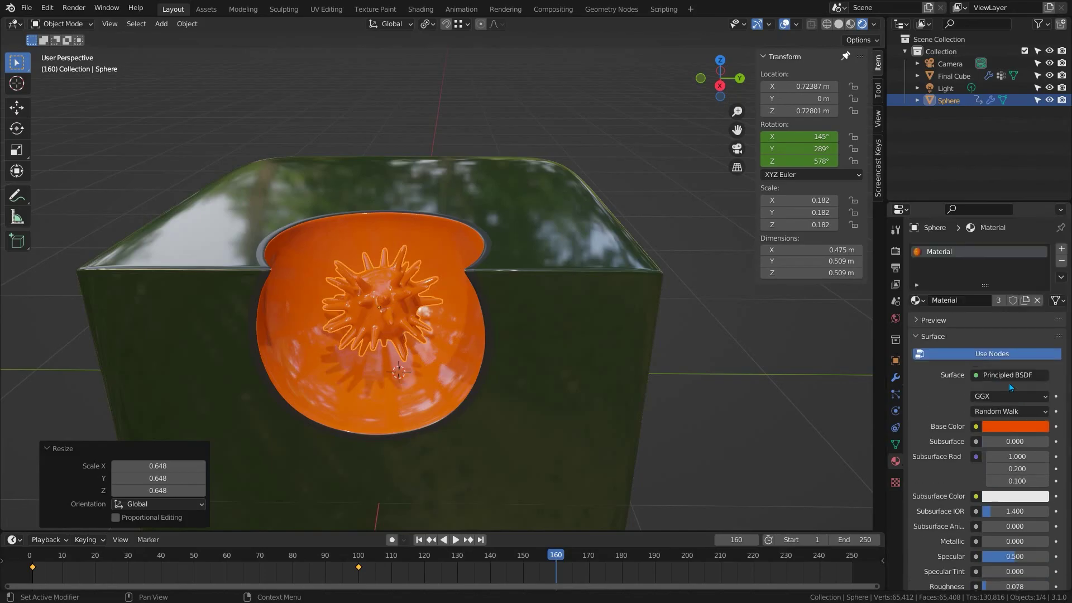
left_click(997, 301)
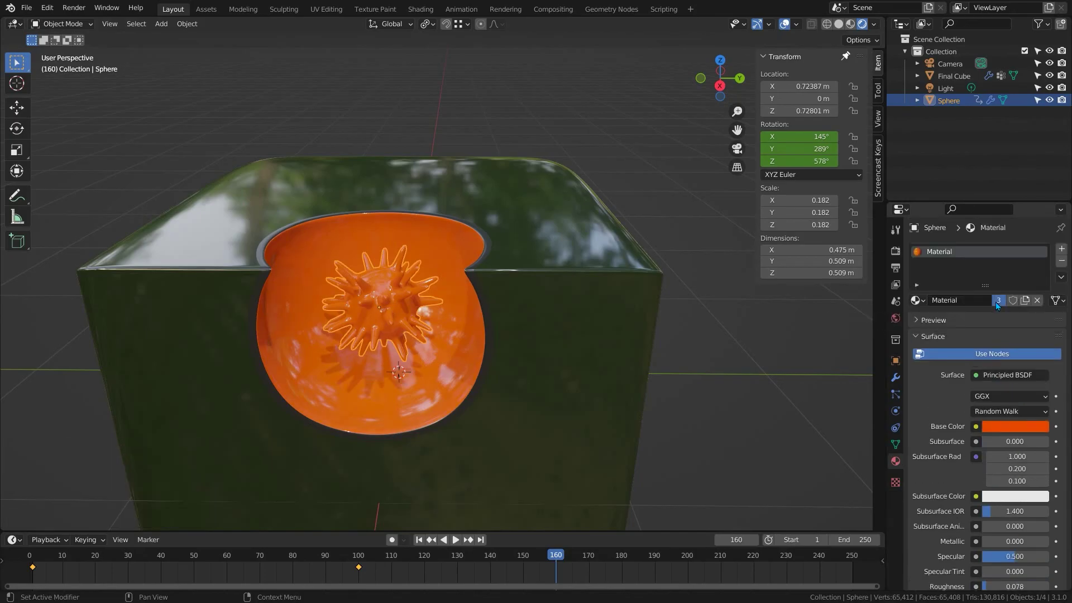
left_click(1005, 428)
left_click_drag(999, 308, 1003, 306)
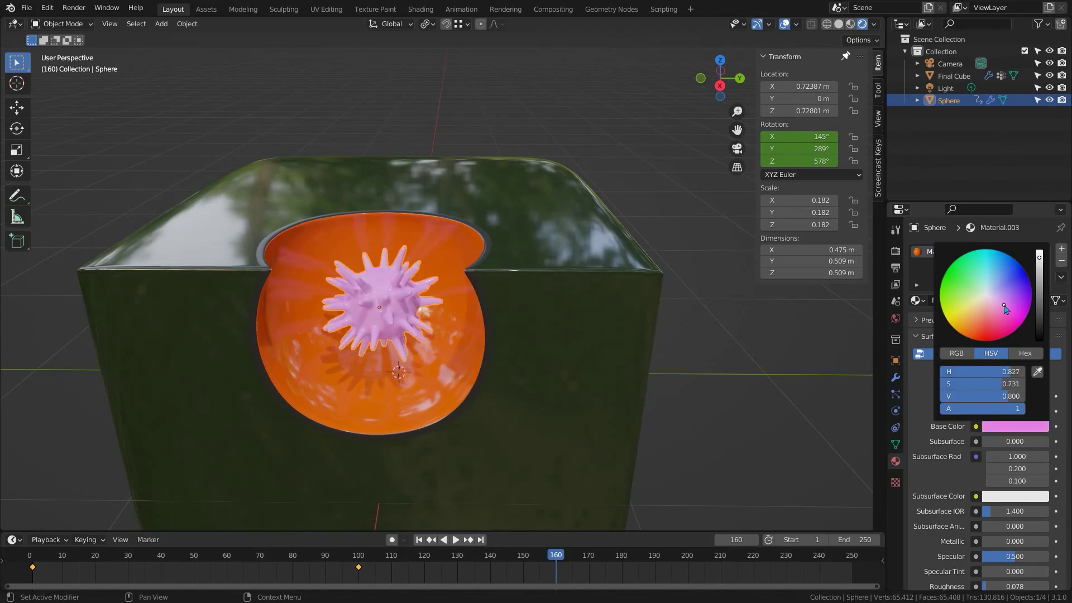
left_click_drag(1042, 272, 1042, 327)
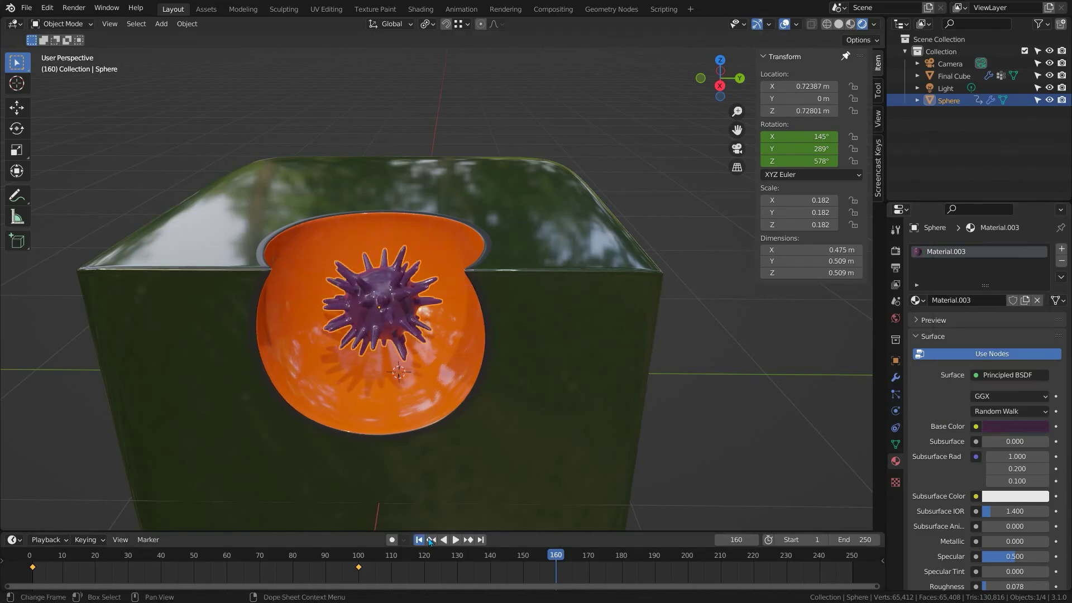
left_click(456, 540)
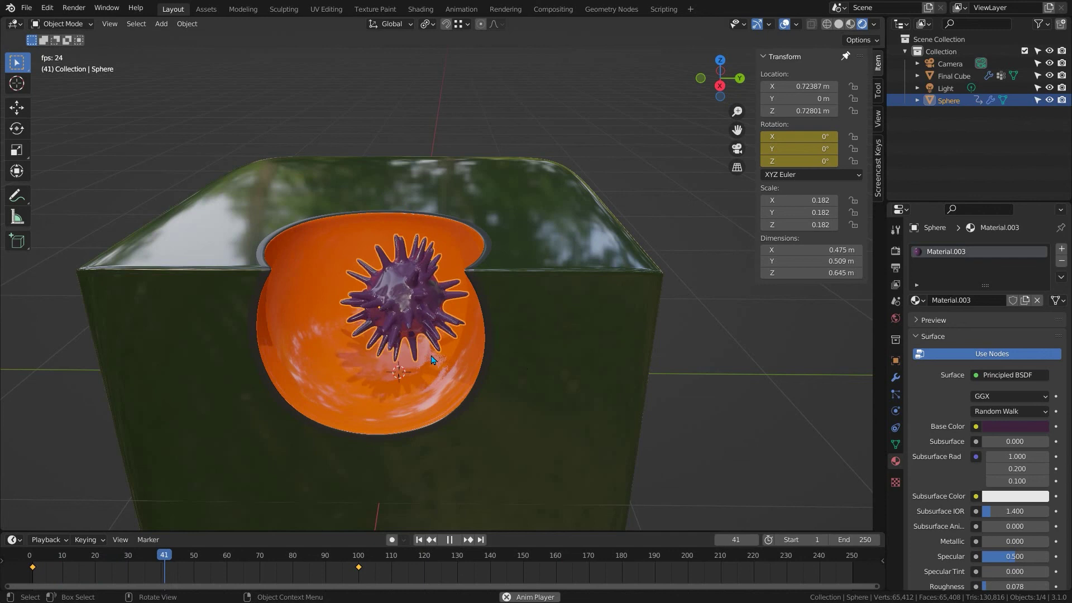
Select the Final Cube and switch to Edit Mode to view its mesh wireframe around the orange cavity.
scroll(441, 346, "up", 2)
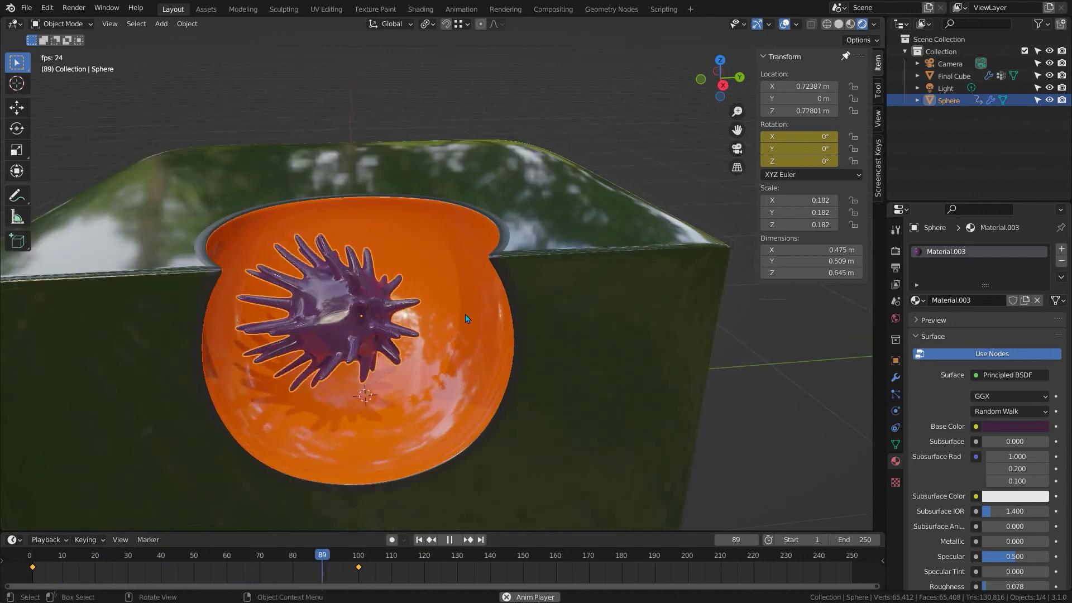
left_click(581, 330)
key("Tab")
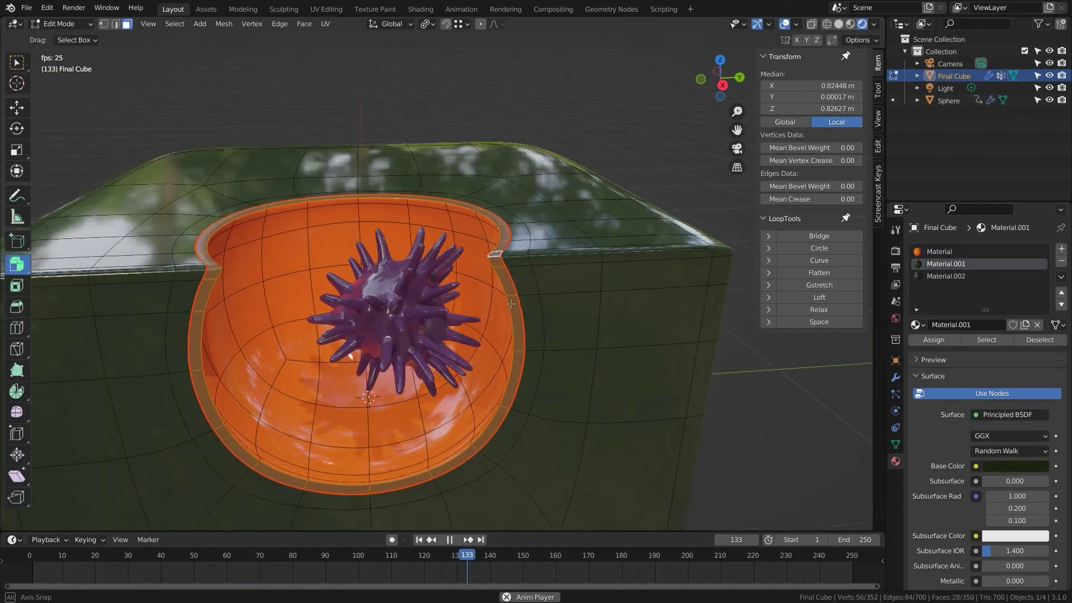
scroll(511, 303, "up", 3)
middle_click_drag(545, 283, 426, 287)
scroll(471, 330, "down", 2)
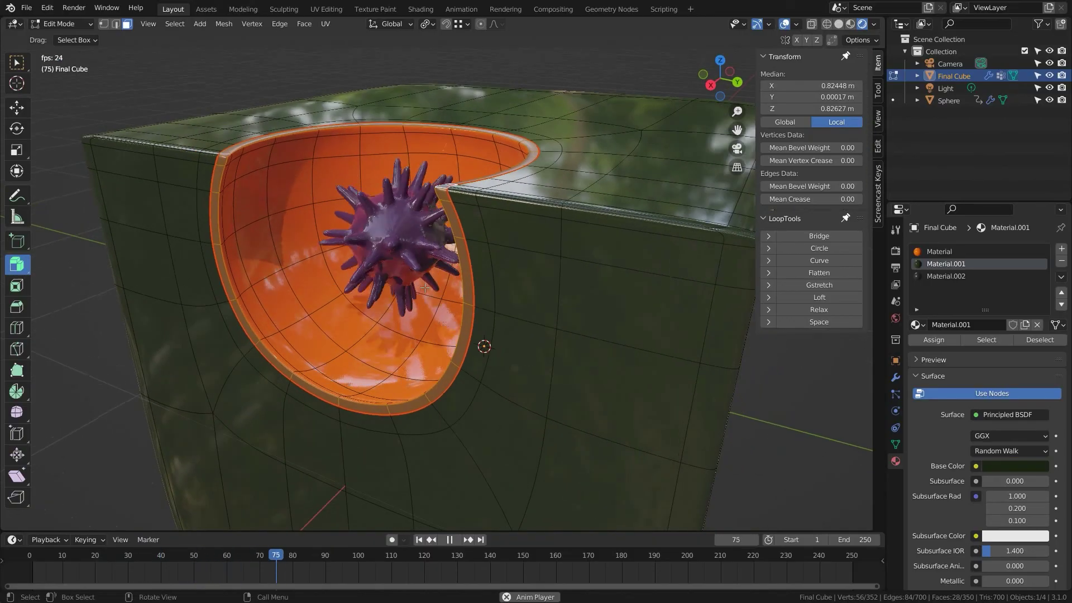